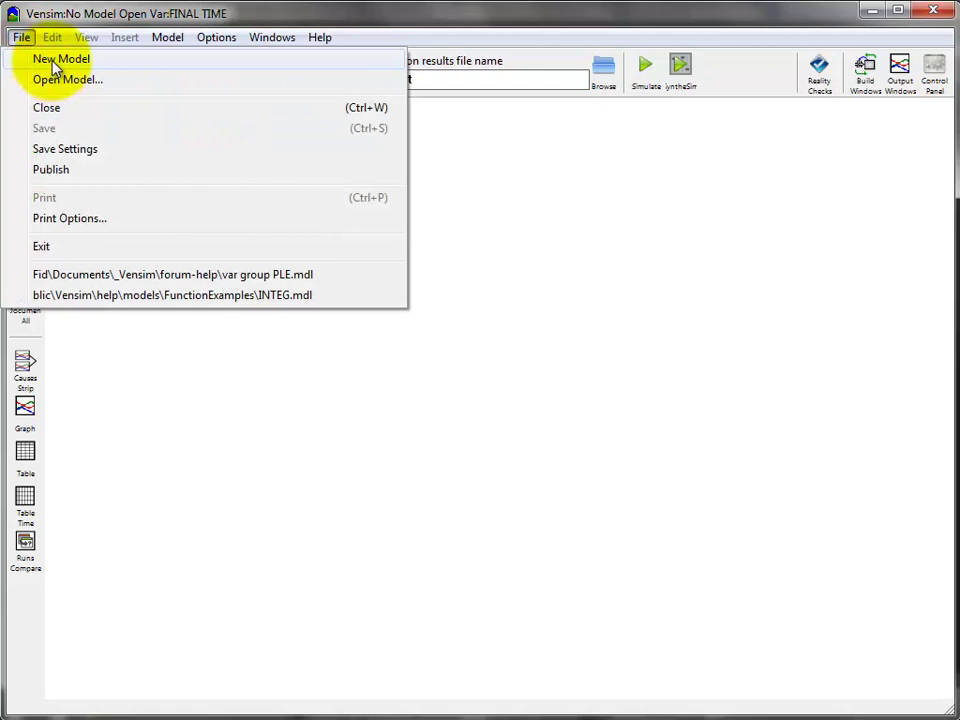
- Create a new model with a final time of 120 and a time step of 0.25
{"action": "left_click", "coordinate": [54, 64]}
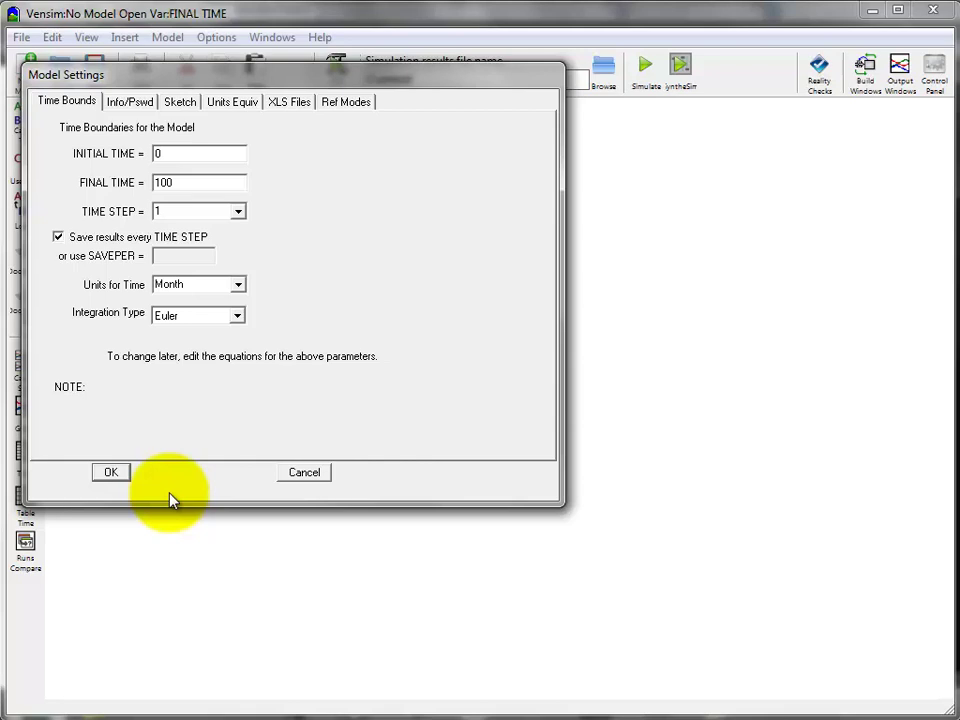
{"action": "left_click_drag", "start_coordinate": [189, 153], "coordinate": [150, 153]}
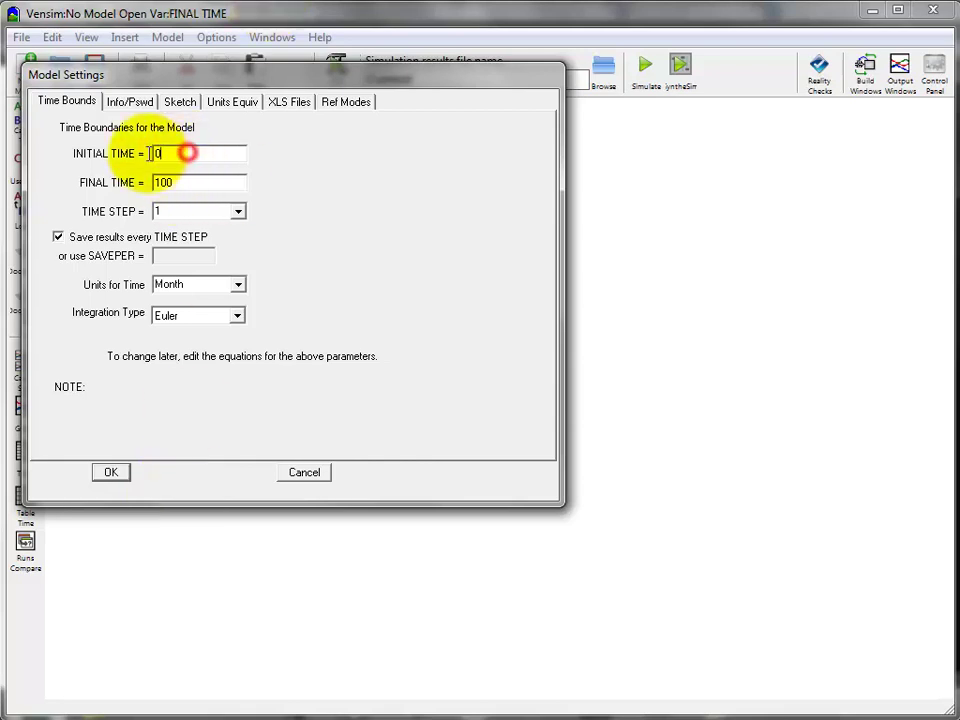
{"action": "left_click_drag", "start_coordinate": [194, 182], "coordinate": [135, 195]}
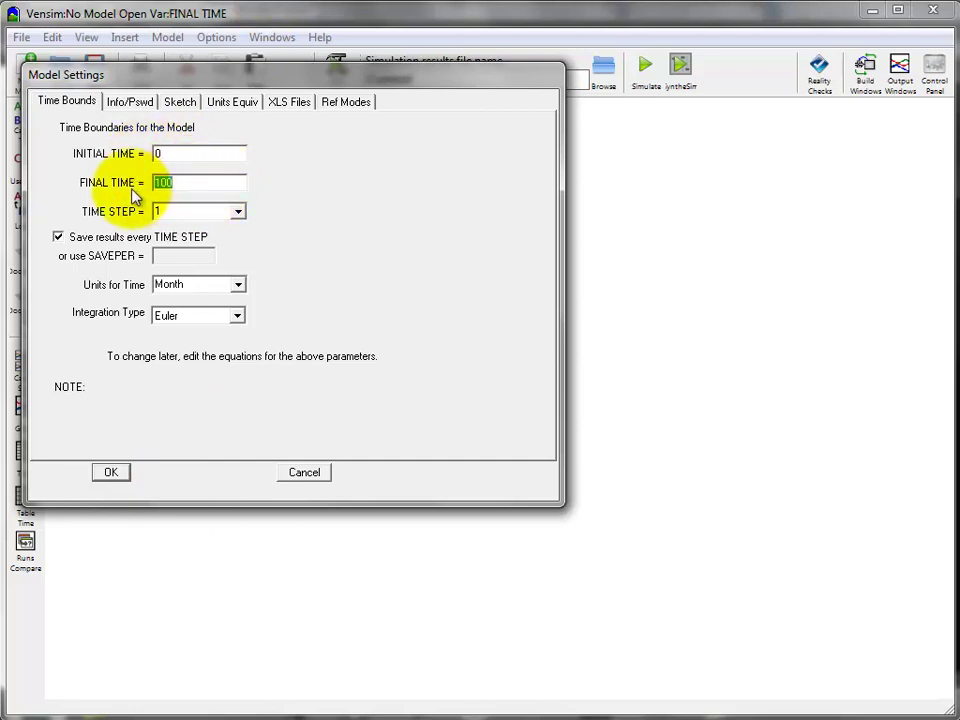
{"action": "type", "text": "120"}
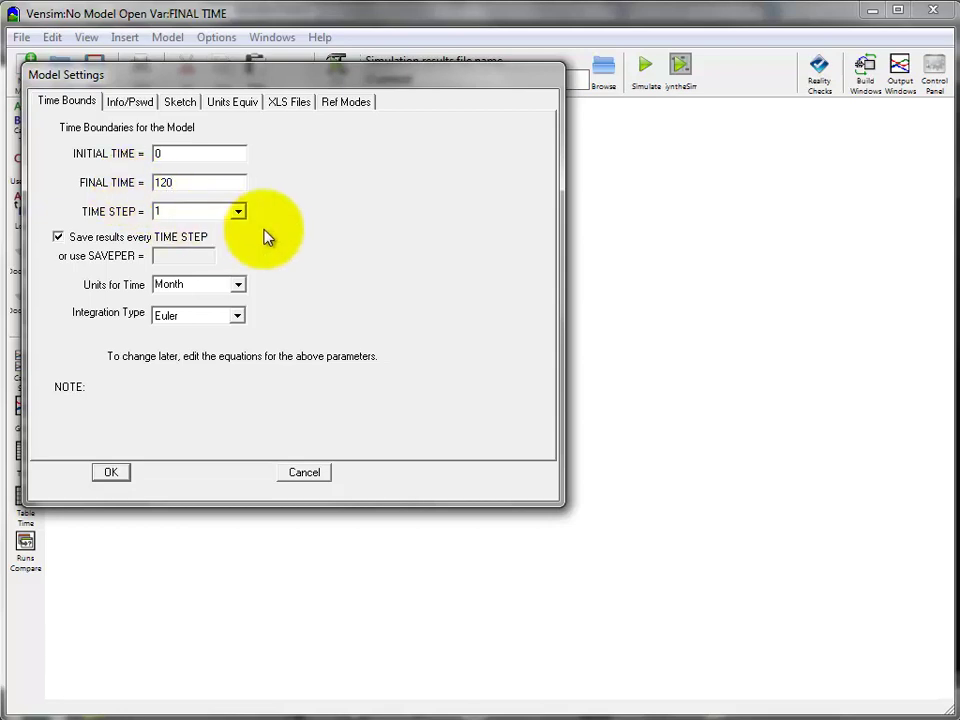
{"action": "left_click", "coordinate": [238, 212]}
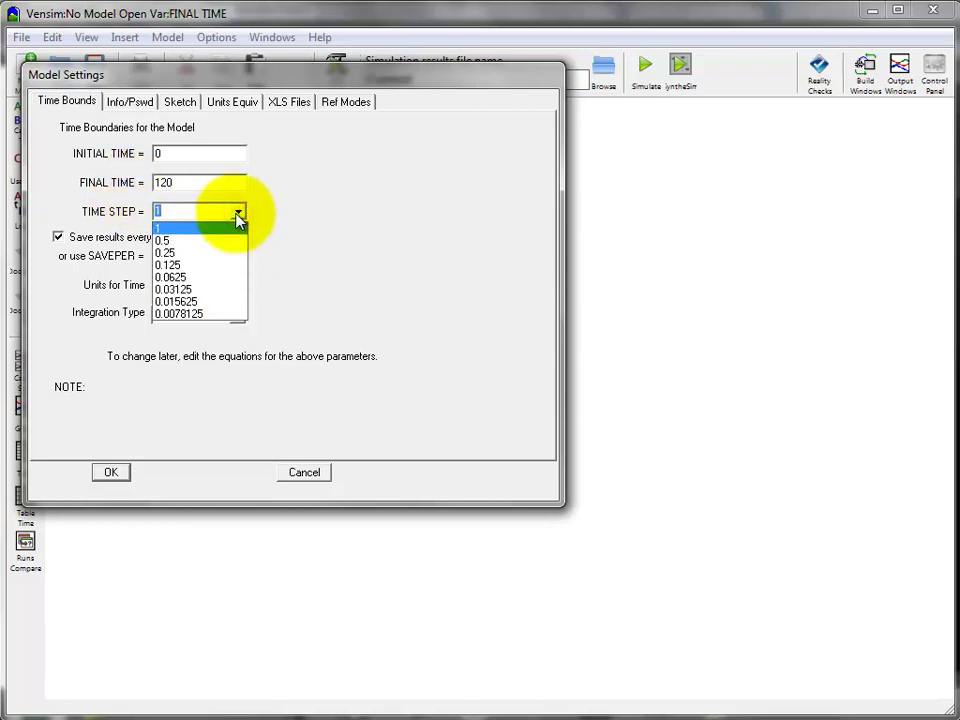
{"action": "left_click", "coordinate": [218, 253]}
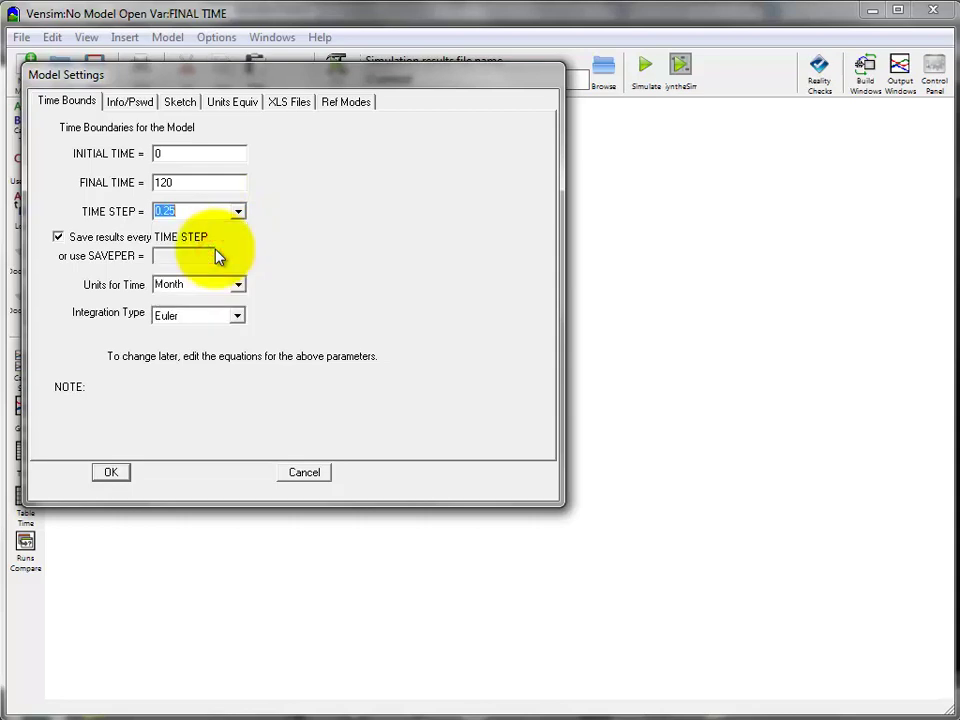
{"action": "left_click", "coordinate": [121, 478]}
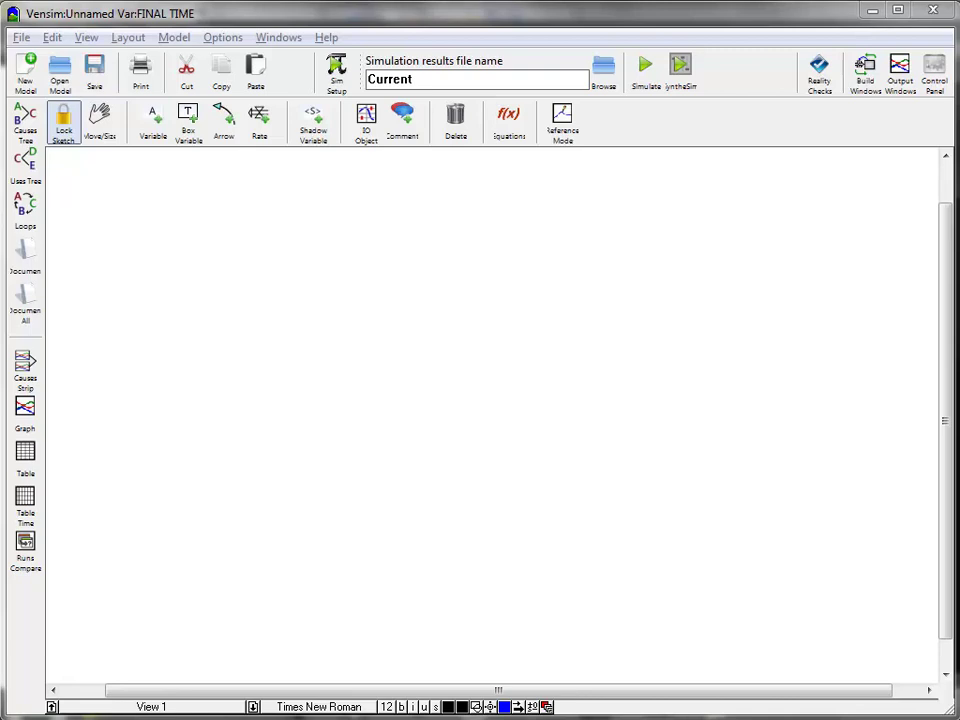
- Add a box variable named Customers near the middle of the sketch
{"action": "left_click", "coordinate": [188, 118]}
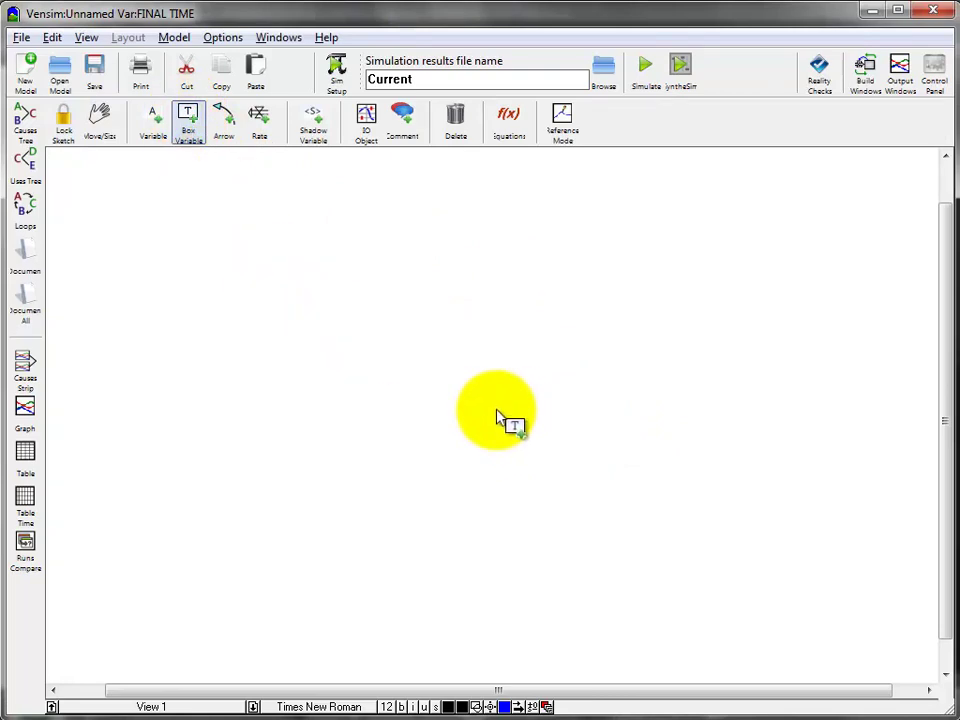
{"action": "left_click", "coordinate": [546, 414]}
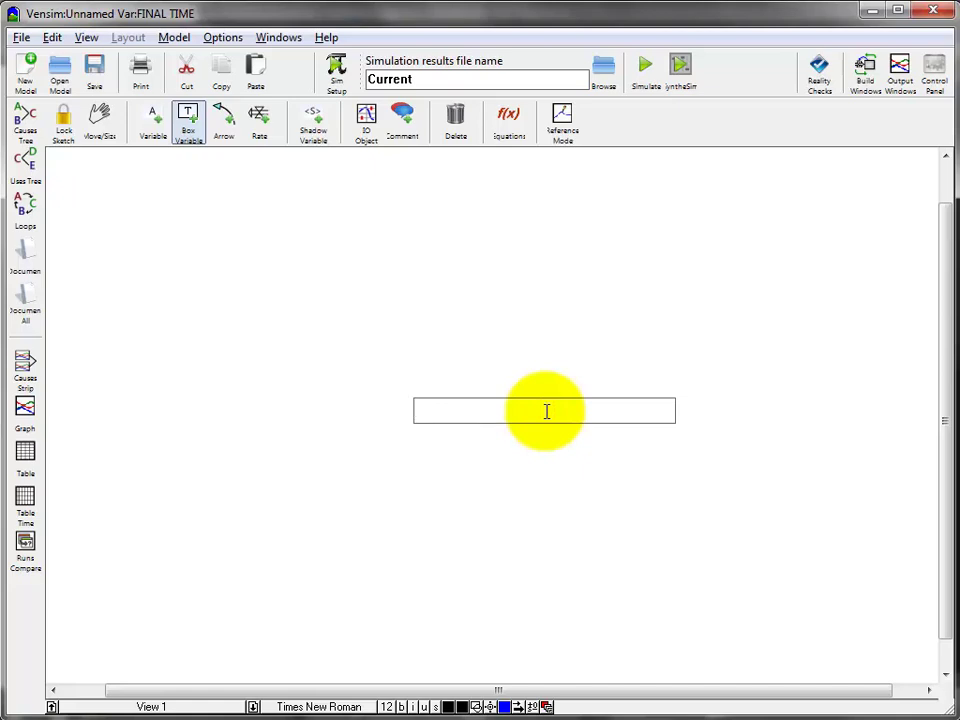
{"action": "type", "text": "Customers"}
{"action": "key", "text": "Return"}
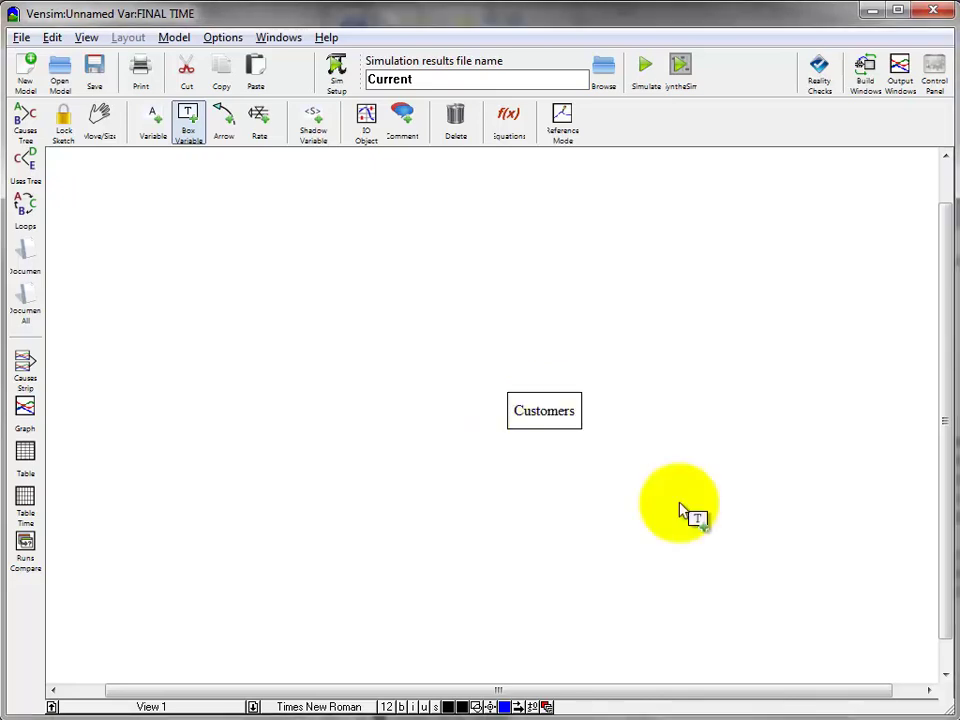
- Draw a rate named Customer Acquisition Rate flowing from a cloud into the Customers box
{"action": "left_click", "coordinate": [258, 120]}
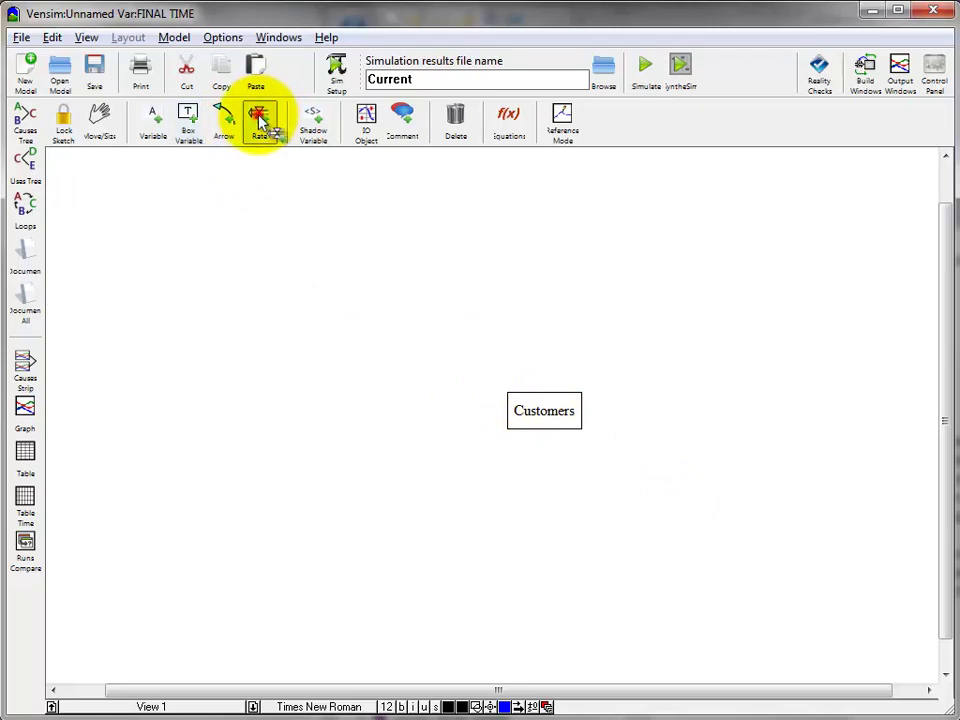
{"action": "left_click", "coordinate": [307, 411]}
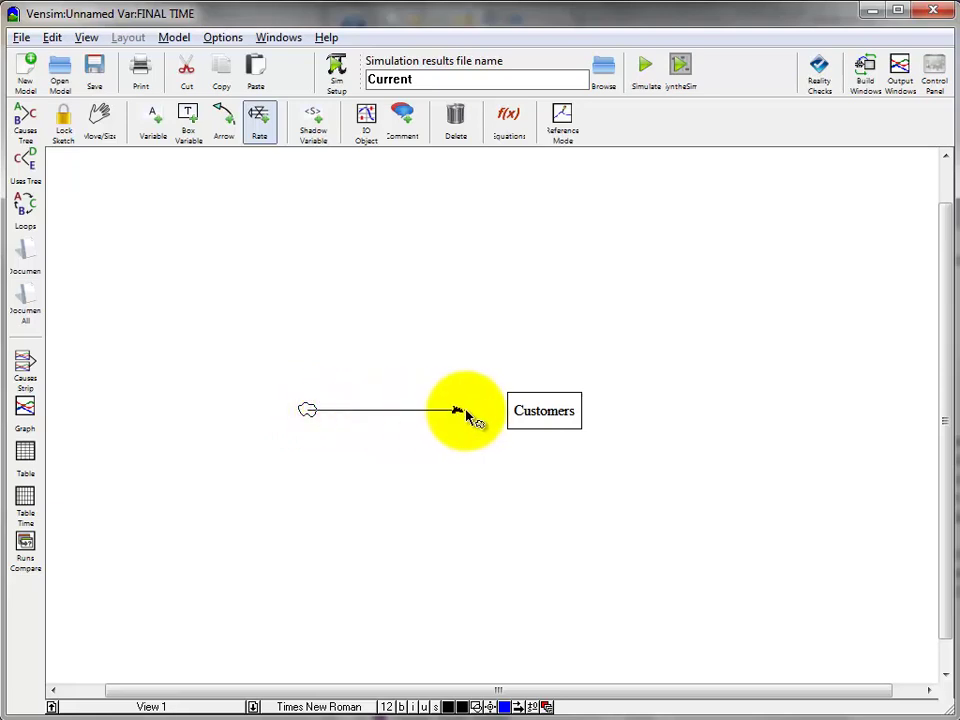
{"action": "left_click", "coordinate": [540, 413]}
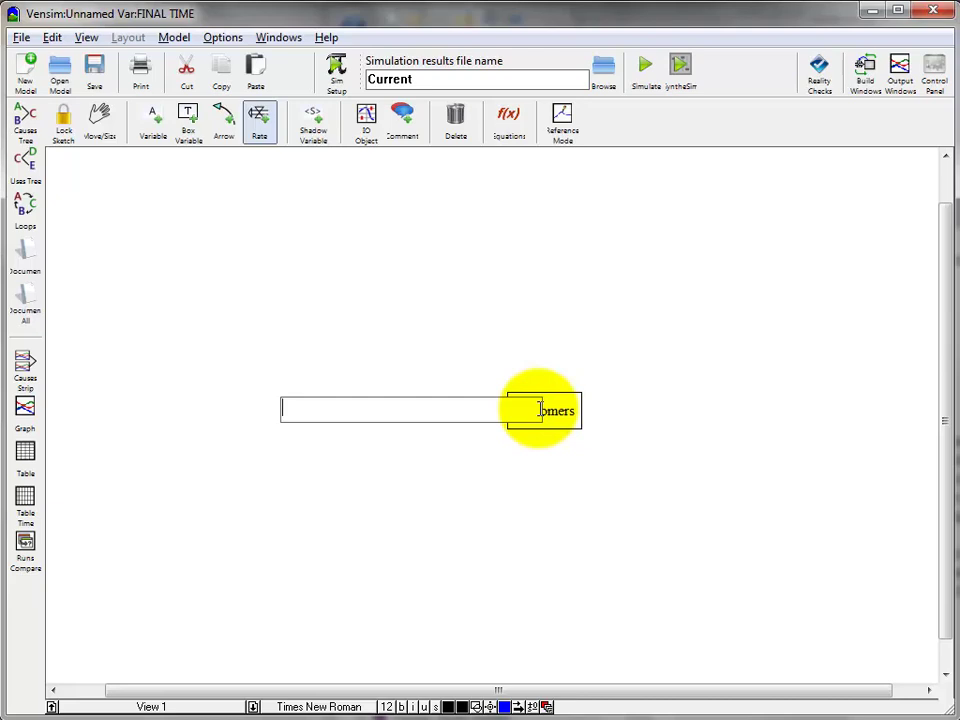
{"action": "type", "text": "Customer Acquisition Rate"}
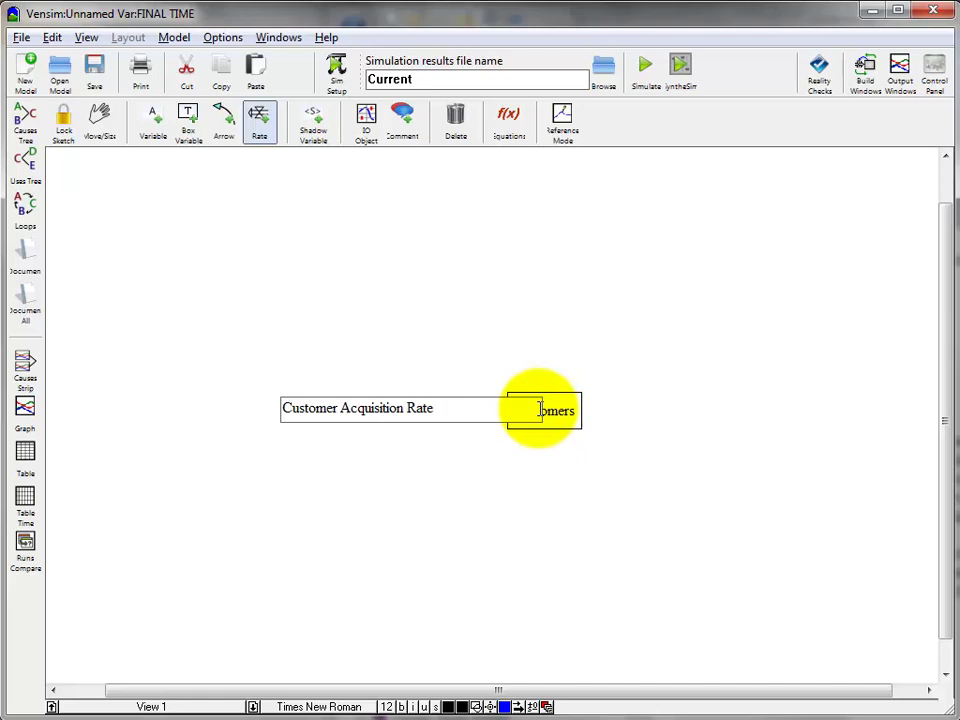
{"action": "key", "text": "Return"}
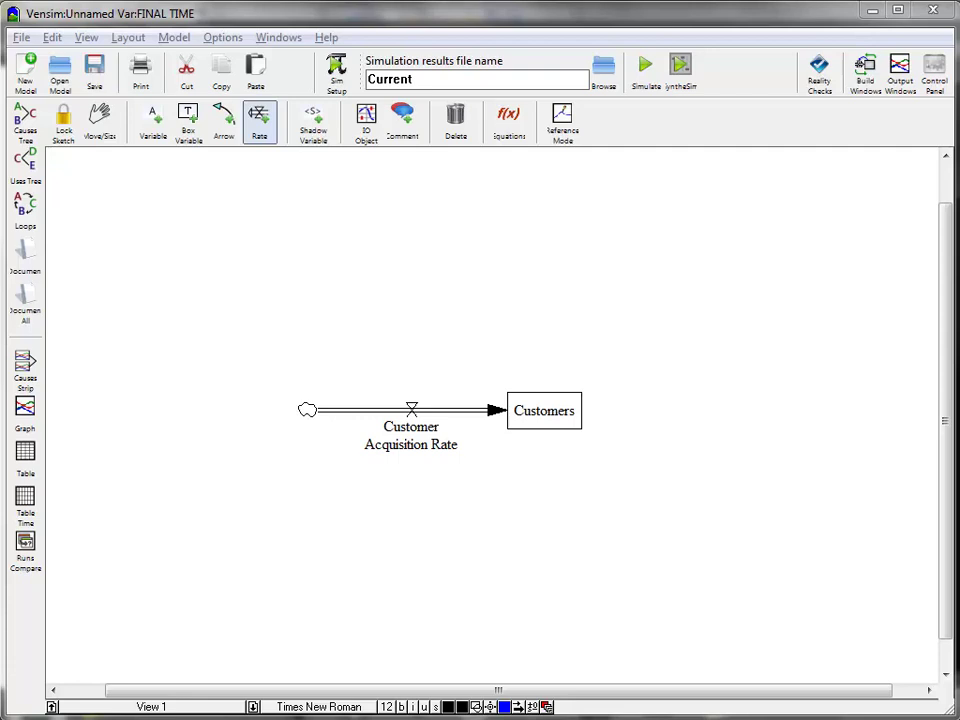
- Save the model as "customers v1" in the video folder
{"action": "left_click", "coordinate": [21, 38]}
{"action": "left_click", "coordinate": [48, 148]}
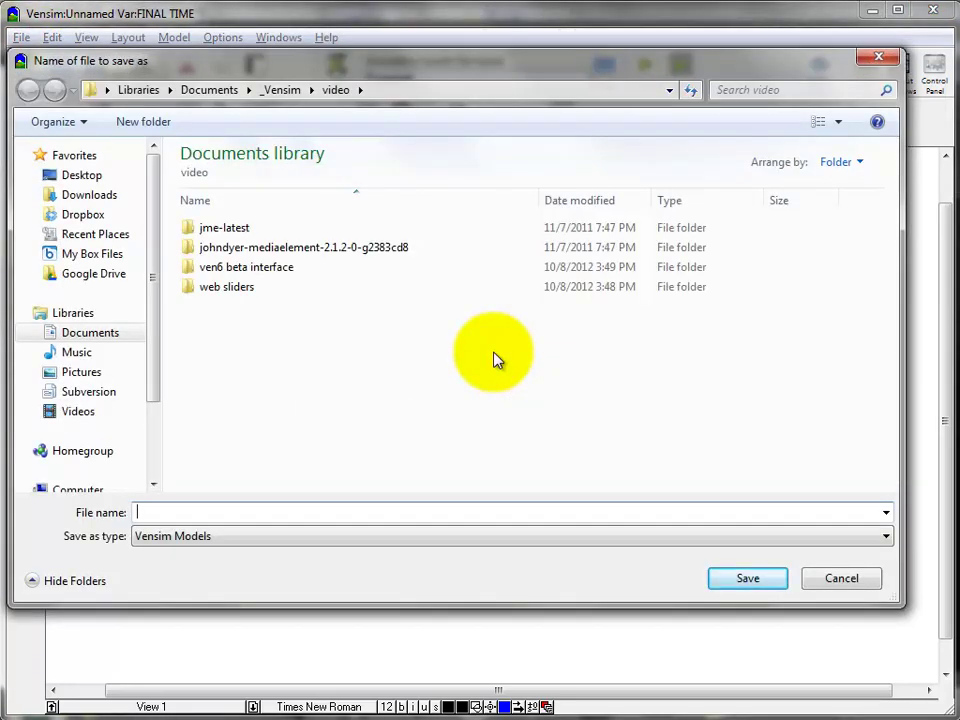
{"action": "type", "text": "customers v1"}
{"action": "left_click", "coordinate": [765, 588]}
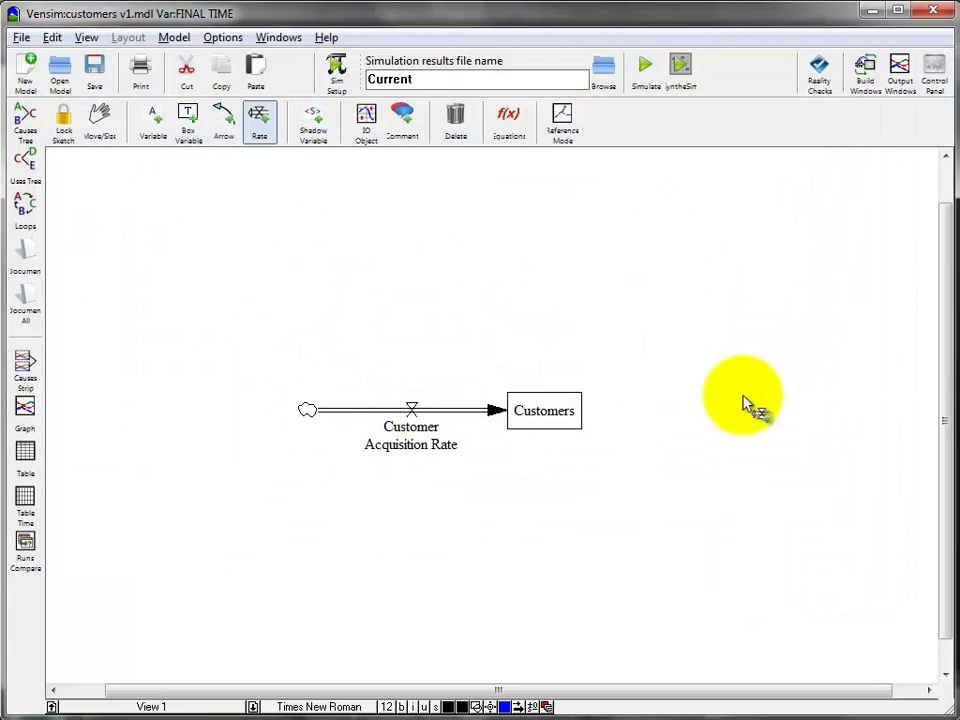
- In the Customers equation, keep the type as Level and set the initial value to 0
{"action": "left_click", "coordinate": [509, 118]}
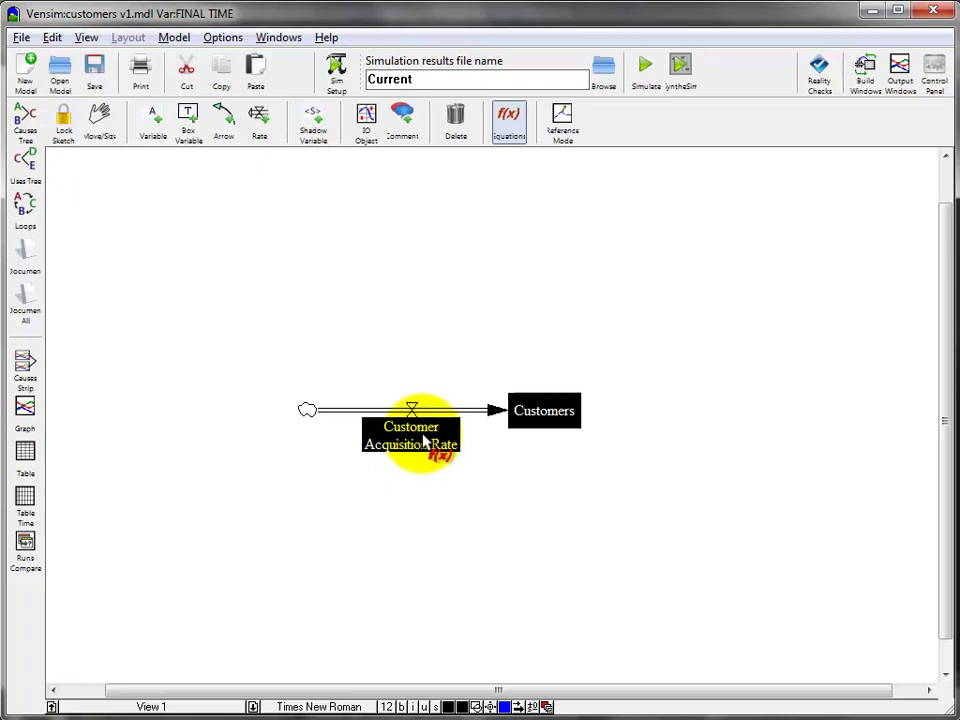
{"action": "left_click", "coordinate": [545, 418]}
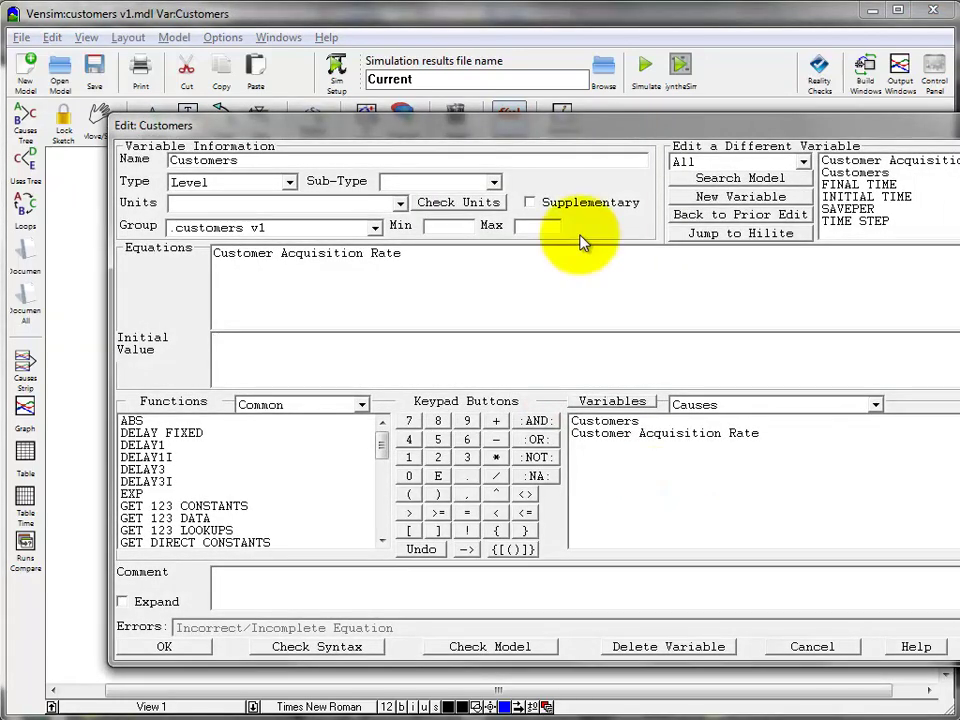
{"action": "left_click_drag", "start_coordinate": [530, 125], "coordinate": [430, 100]}
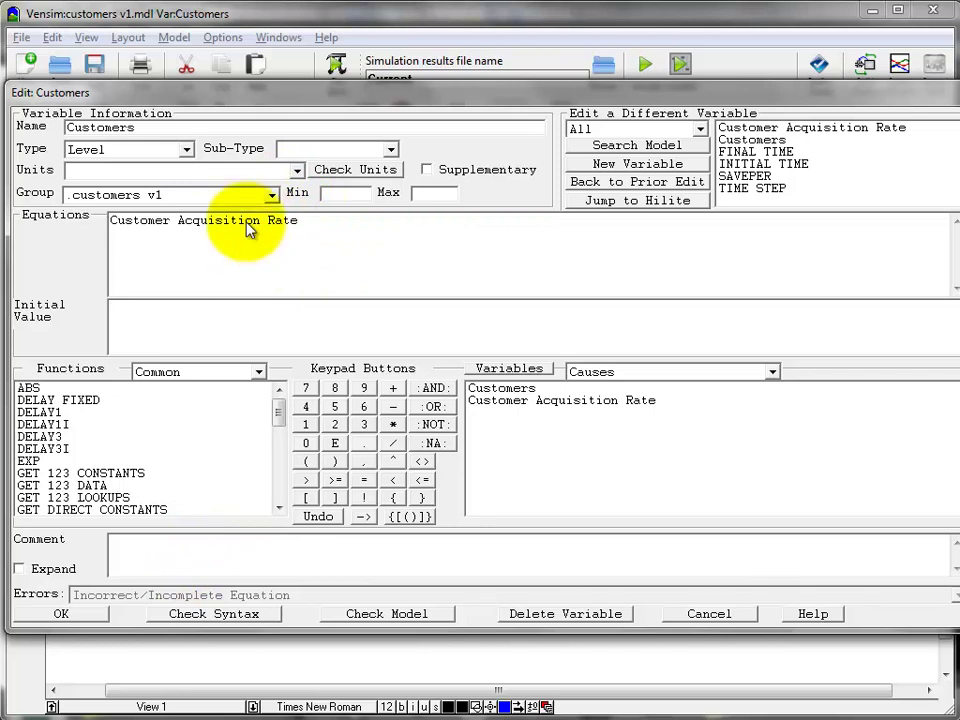
{"action": "left_click", "coordinate": [187, 151]}
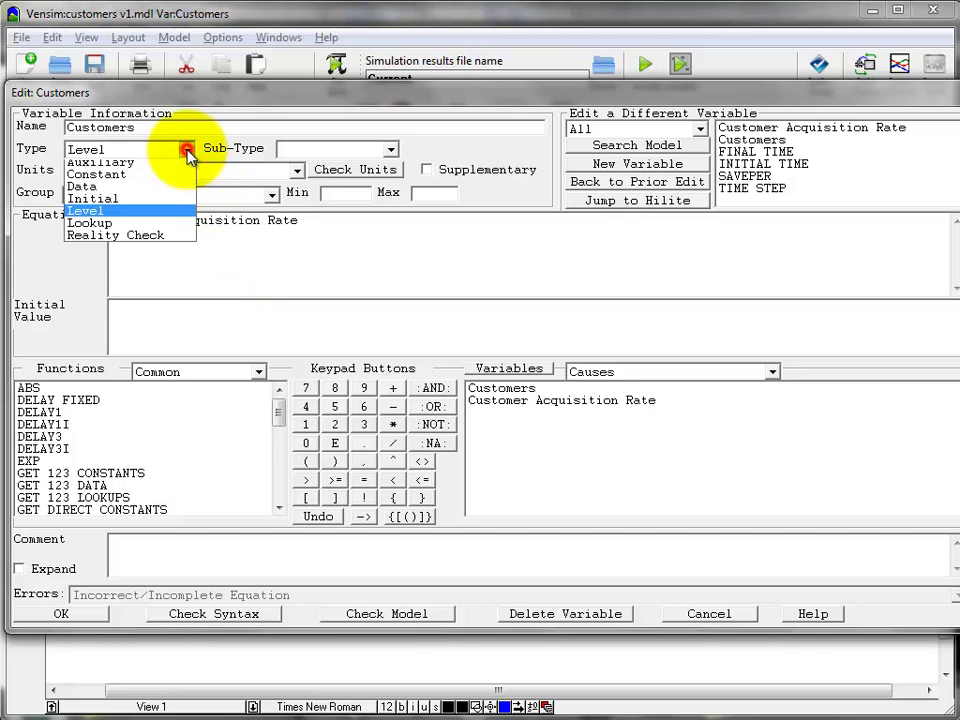
{"action": "left_click", "coordinate": [170, 216]}
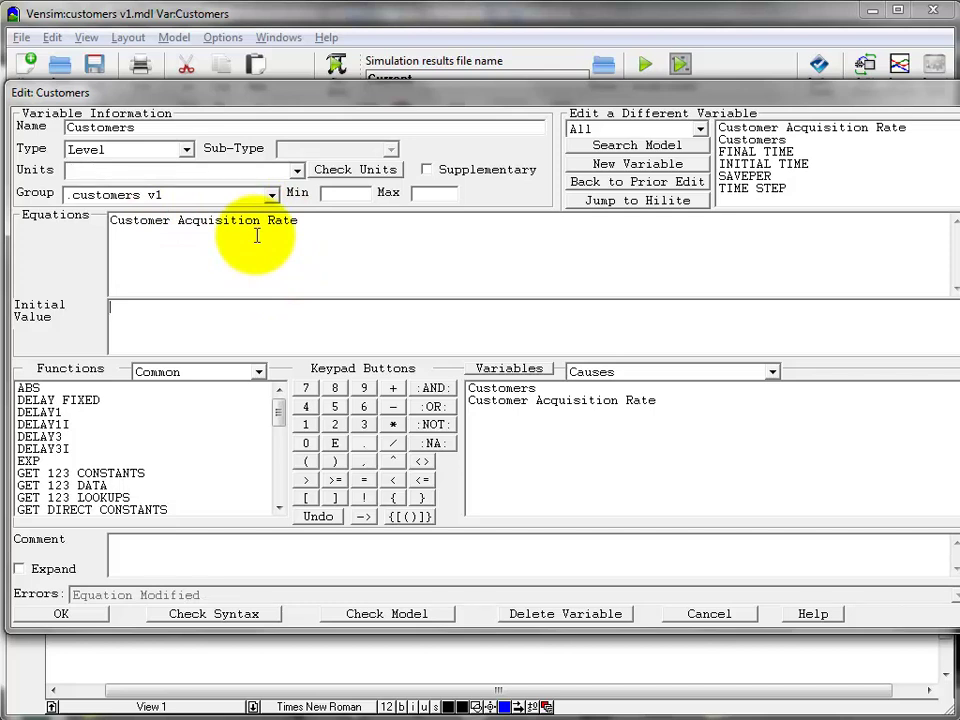
{"action": "left_click", "coordinate": [327, 223]}
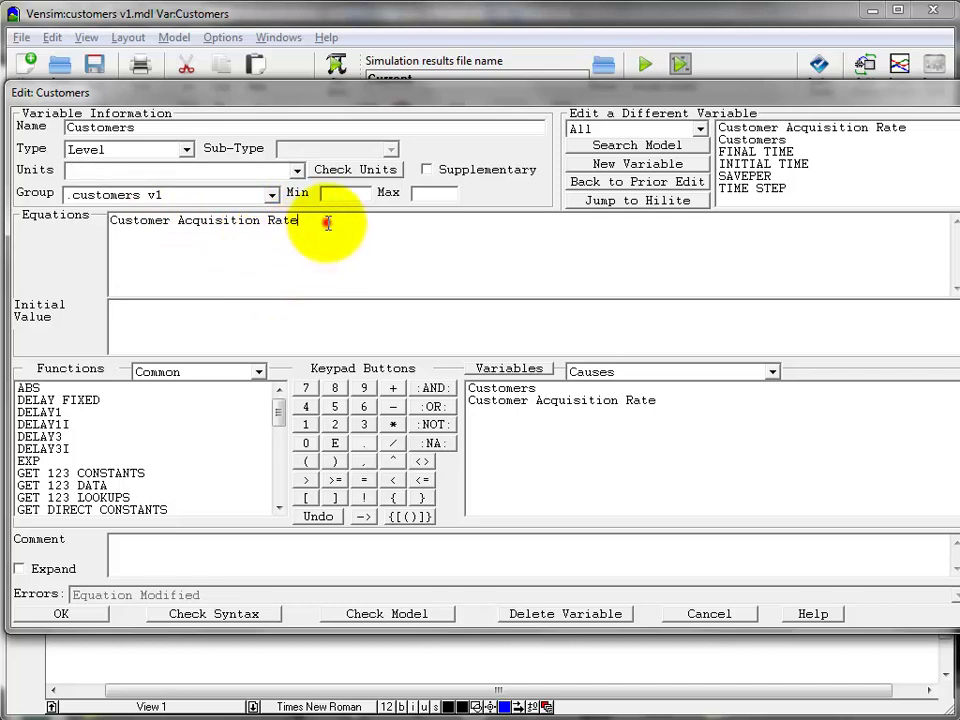
{"action": "left_click_drag", "start_coordinate": [327, 223], "coordinate": [54, 246]}
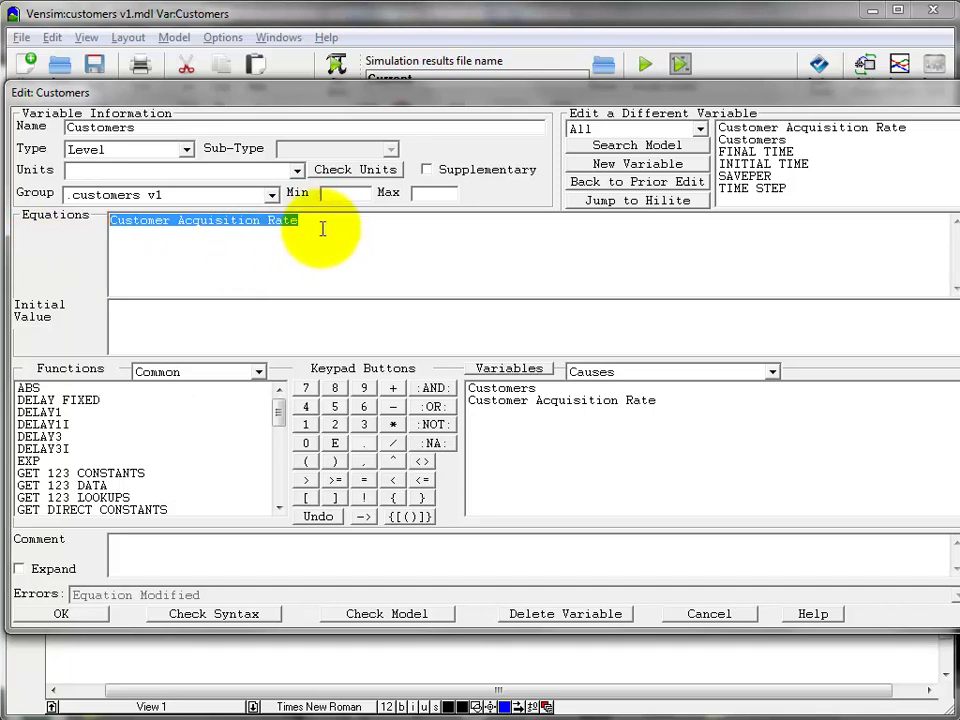
{"action": "left_click", "coordinate": [279, 324]}
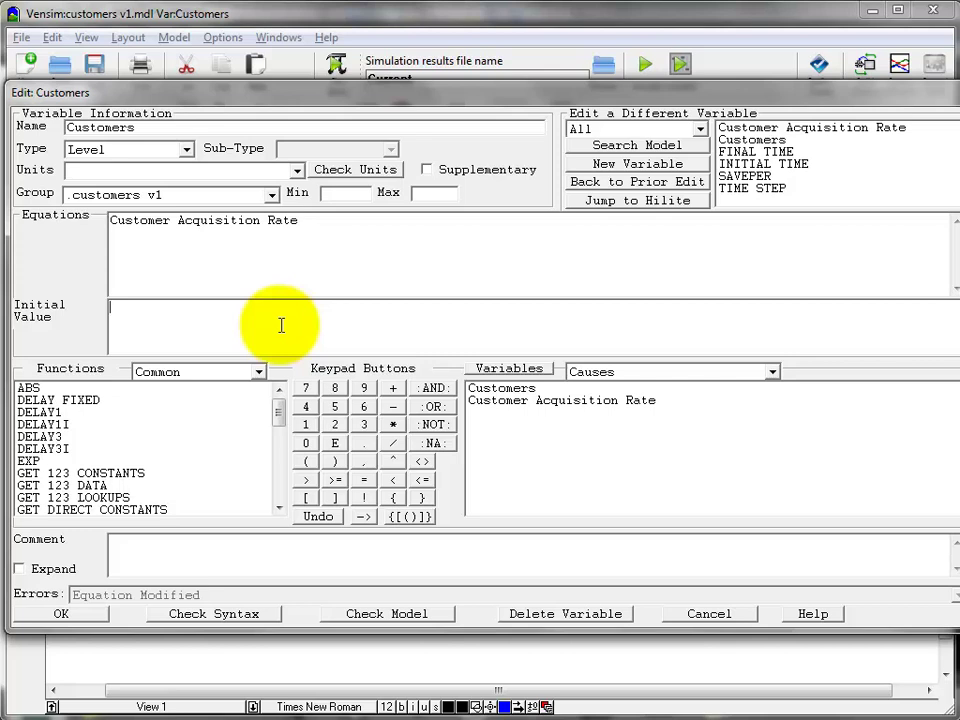
{"action": "type", "text": "0"}
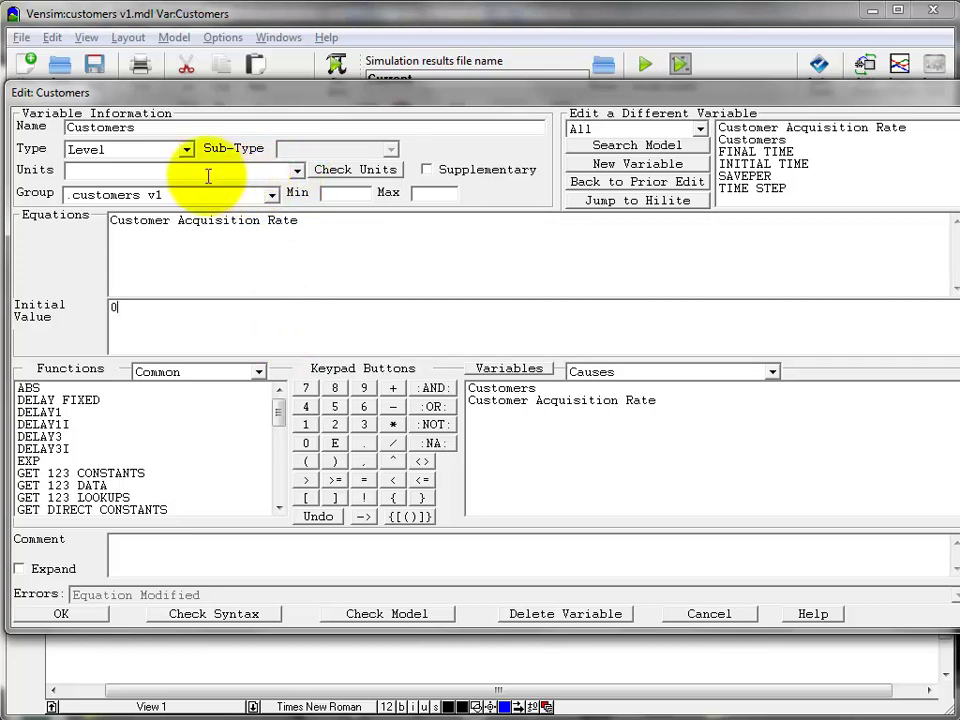
- Set the units of Customers to people, check the equation's syntax and accept it
{"action": "left_click", "coordinate": [90, 169]}
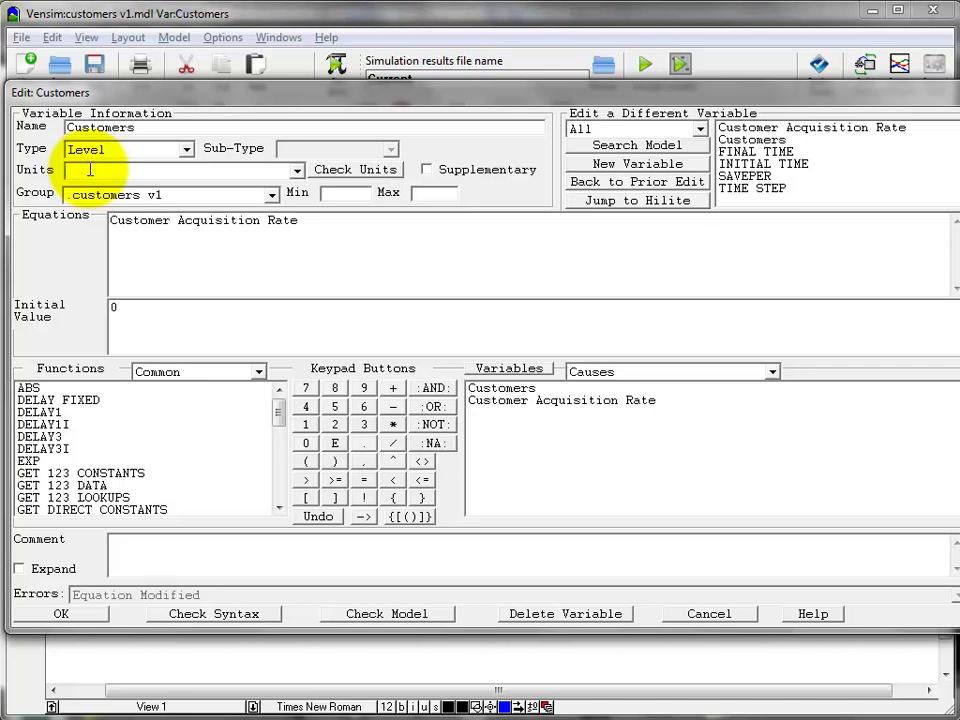
{"action": "type", "text": "people"}
{"action": "double_click", "coordinate": [84, 170]}
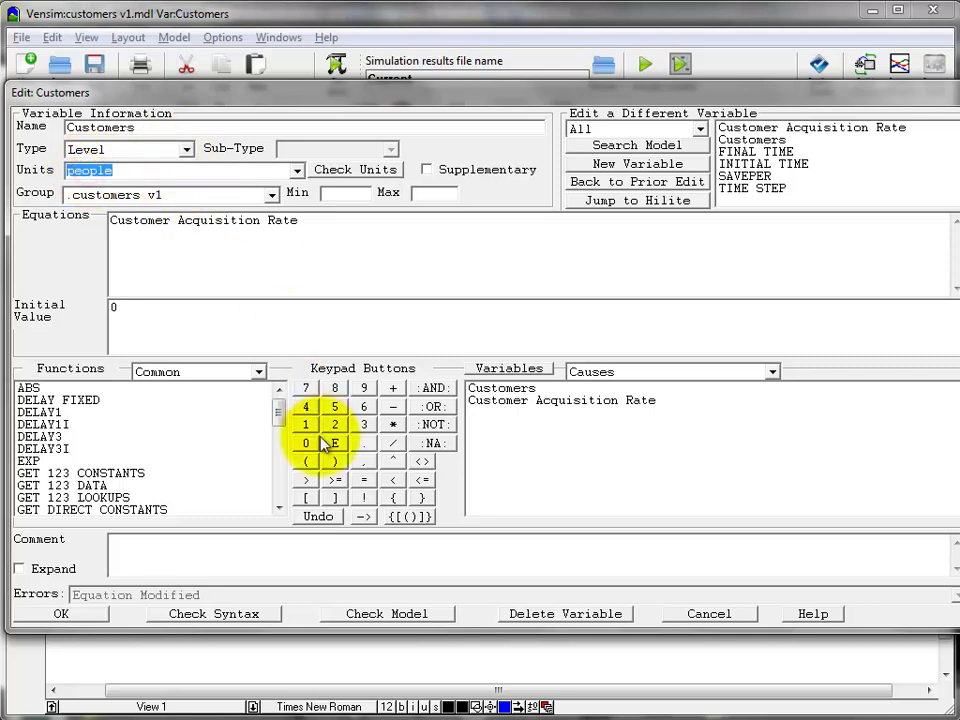
{"action": "left_click", "coordinate": [203, 620]}
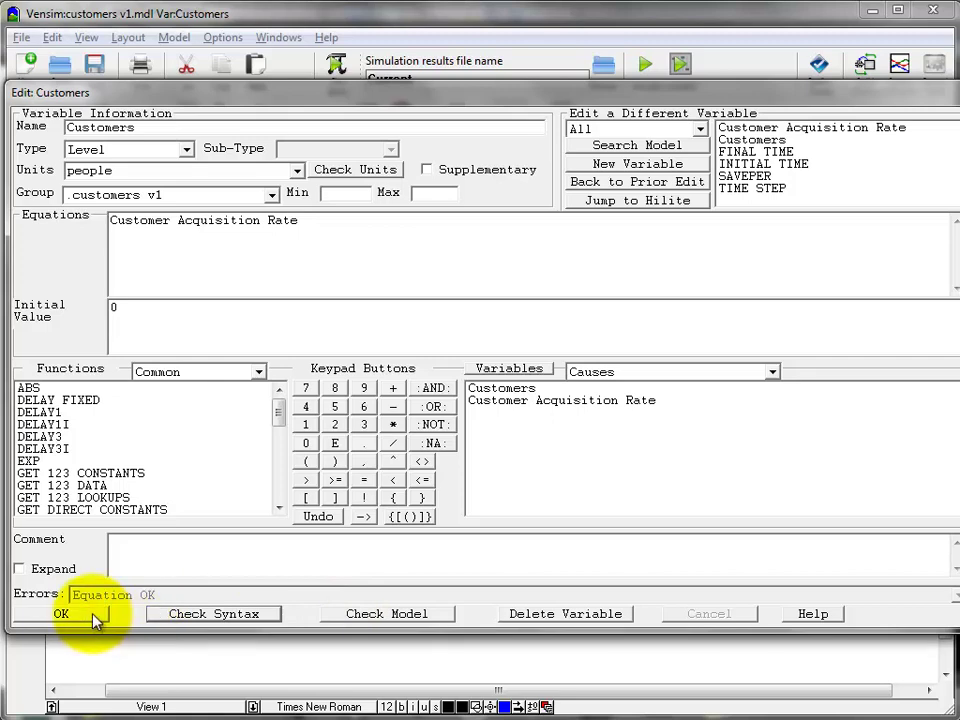
{"action": "left_click", "coordinate": [62, 614]}
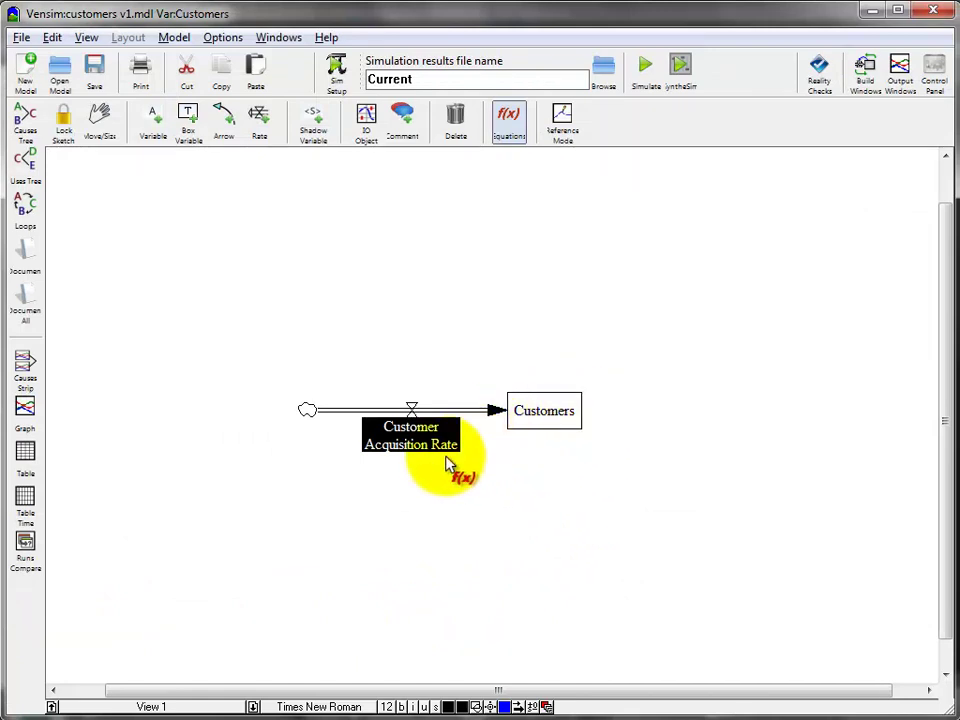
- In the Customer Acquisition Rate equation, keep the type as Constant and set the value to 10
{"action": "left_click", "coordinate": [391, 441]}
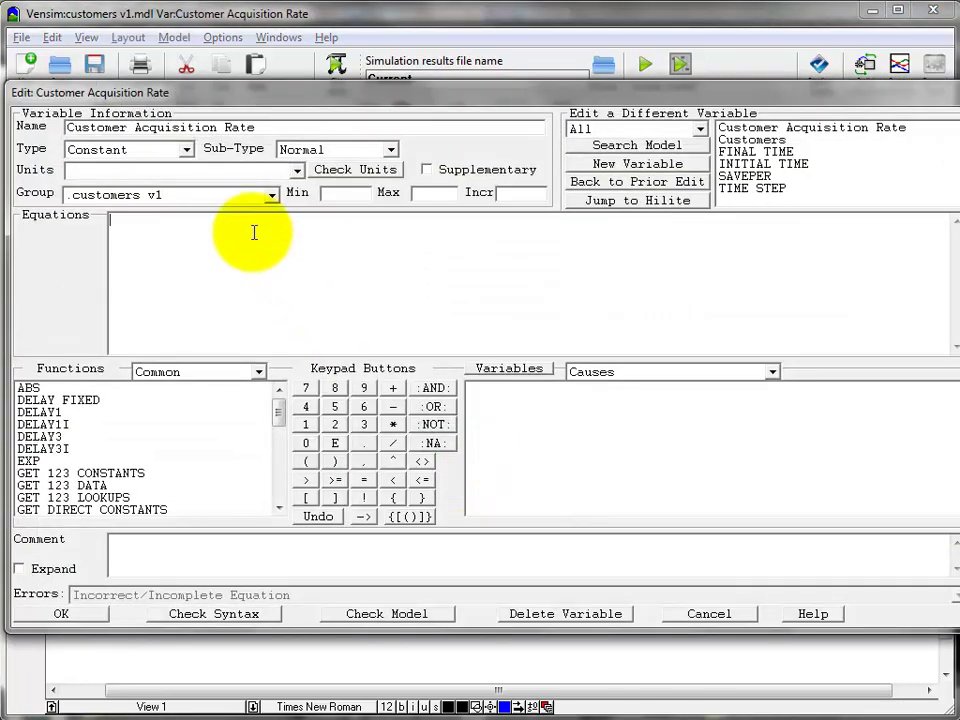
{"action": "left_click", "coordinate": [186, 150]}
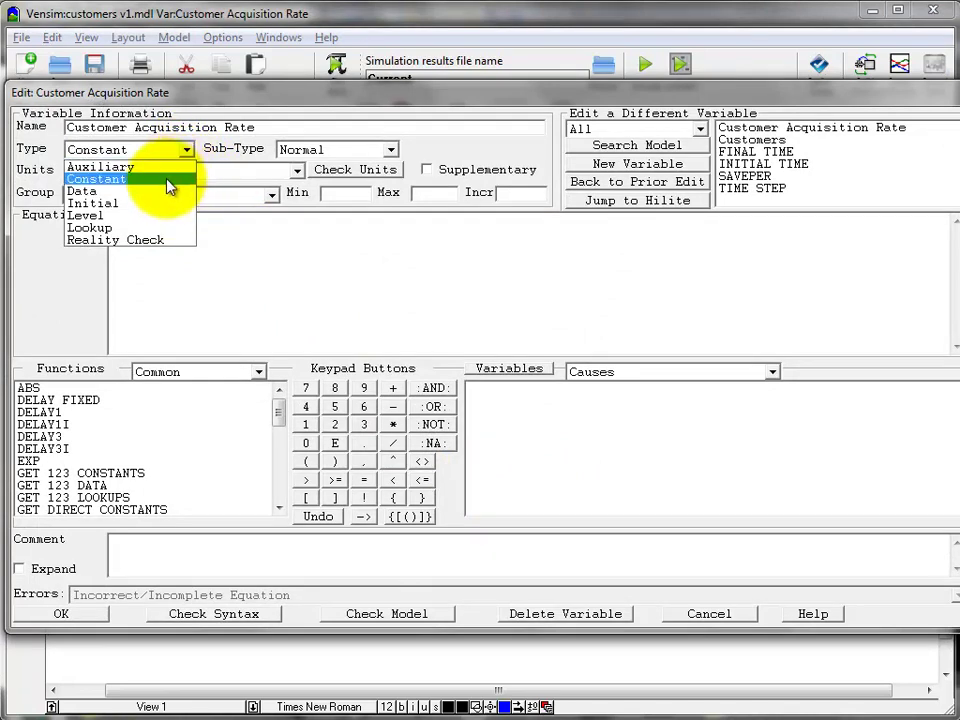
{"action": "left_click", "coordinate": [166, 179]}
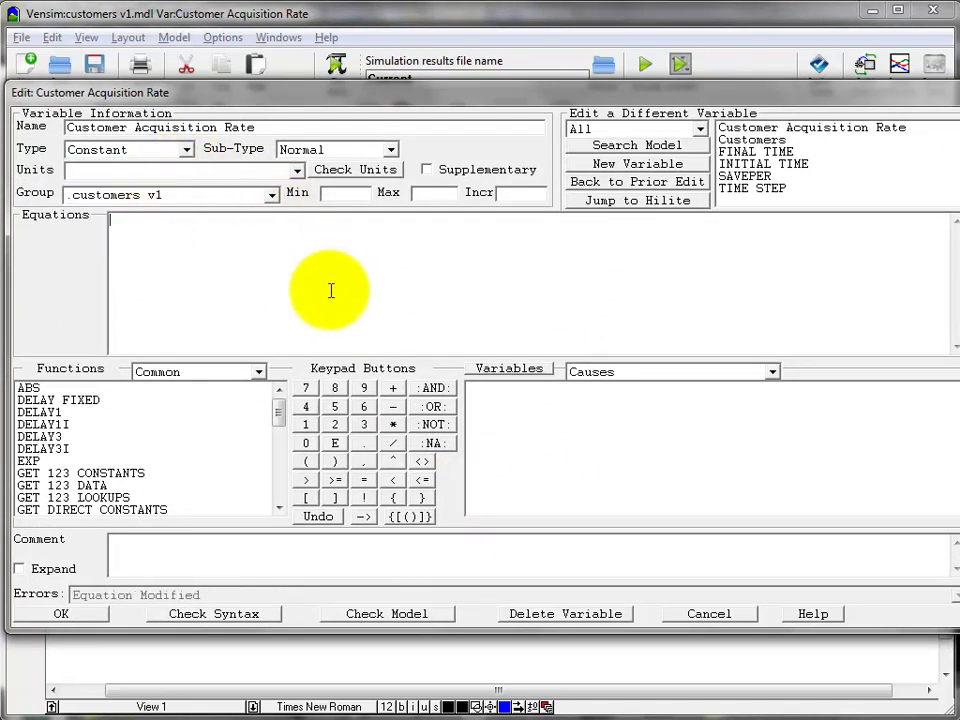
{"action": "left_click", "coordinate": [236, 271]}
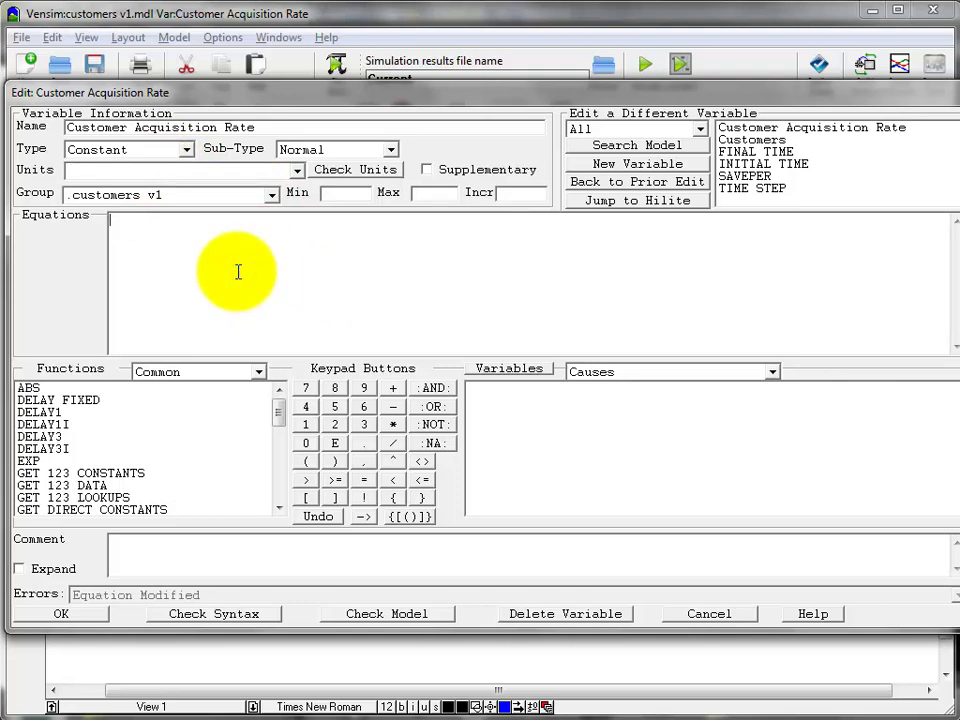
{"action": "type", "text": "10"}
- Set the units of Customer Acquisition Rate to people/month, check the equation's syntax and accept it
{"action": "left_click", "coordinate": [271, 170]}
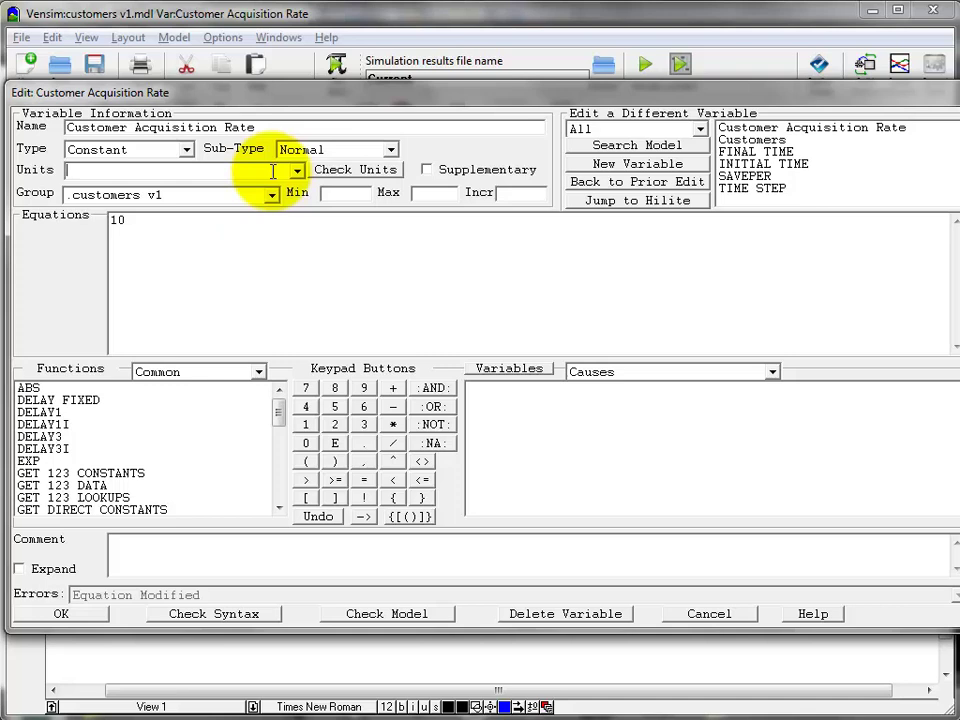
{"action": "type", "text": "people/month"}
{"action": "left_click_drag", "start_coordinate": [208, 171], "coordinate": [43, 178]}
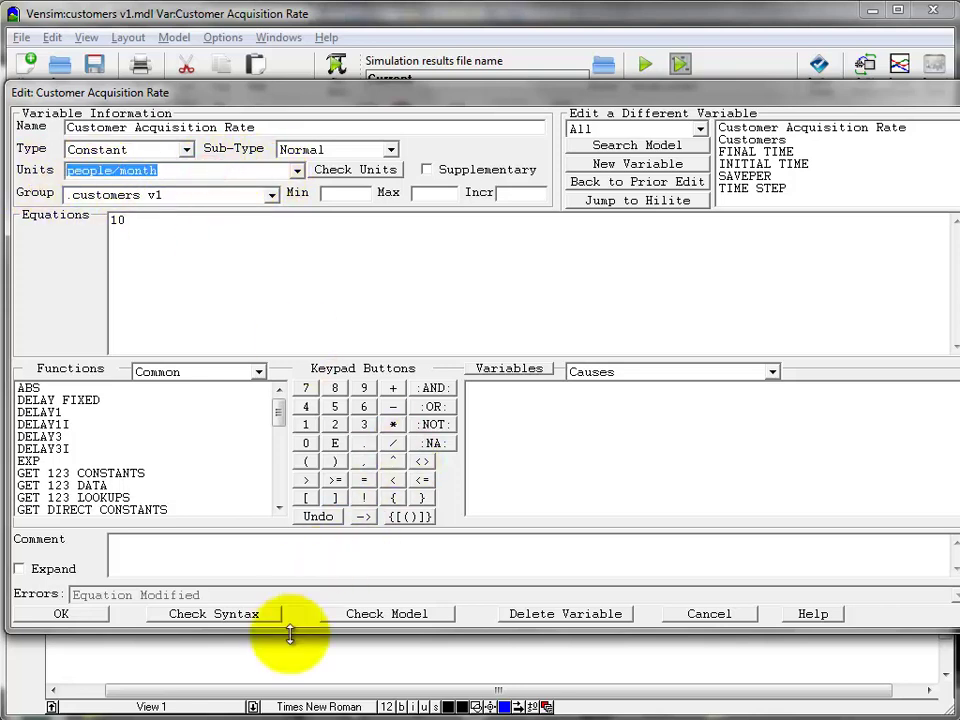
{"action": "left_click", "coordinate": [226, 616]}
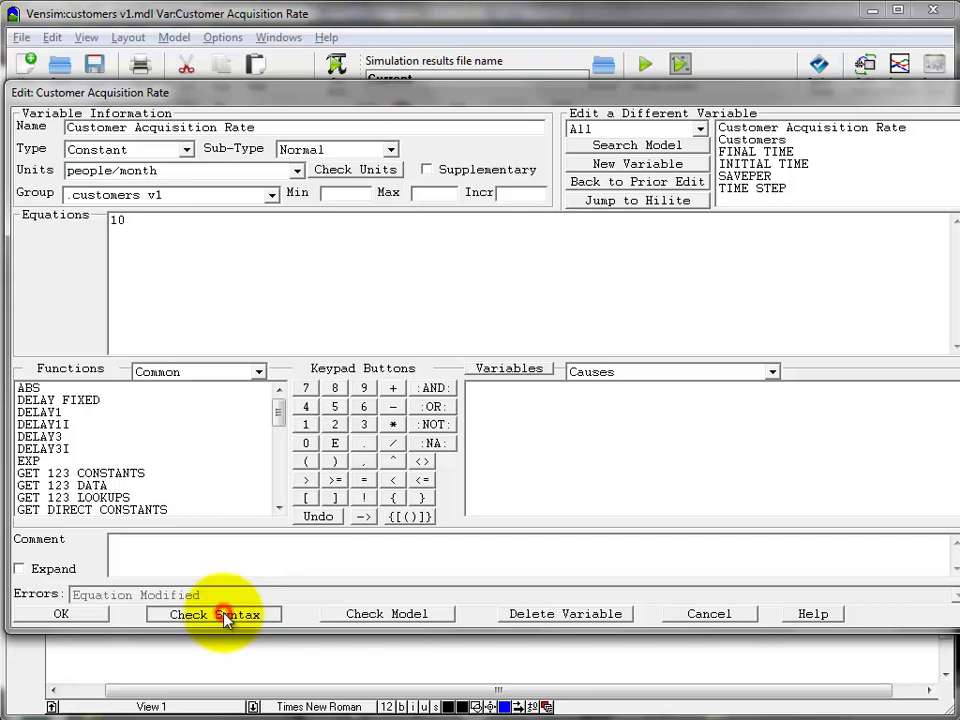
{"action": "left_click", "coordinate": [88, 616]}
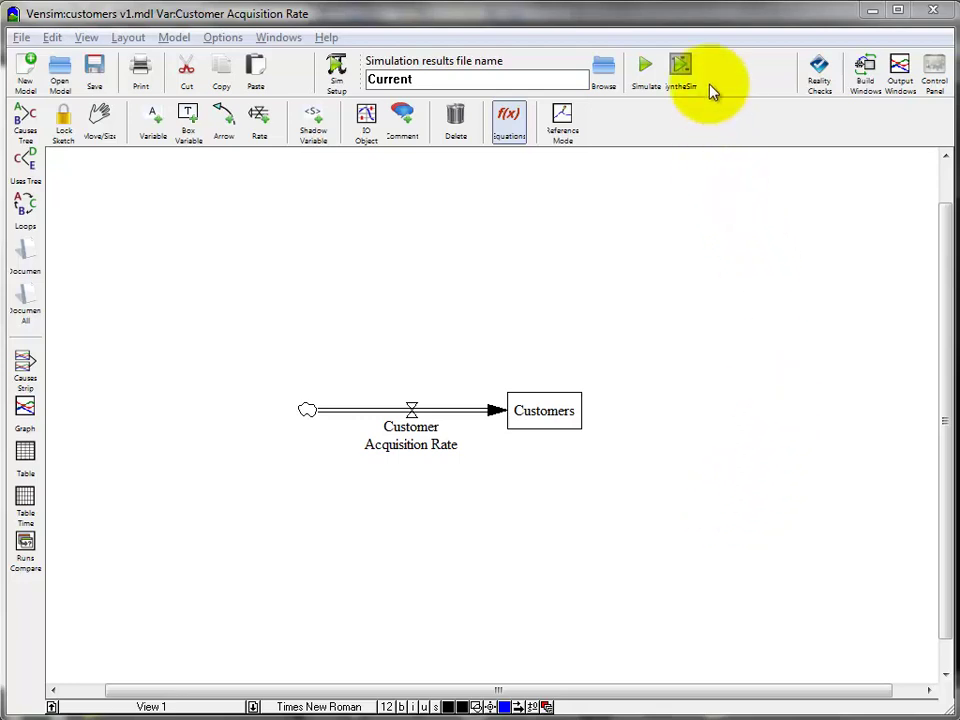
- Name the simulation results file Base and run the simulation
{"action": "left_click", "coordinate": [352, 75]}
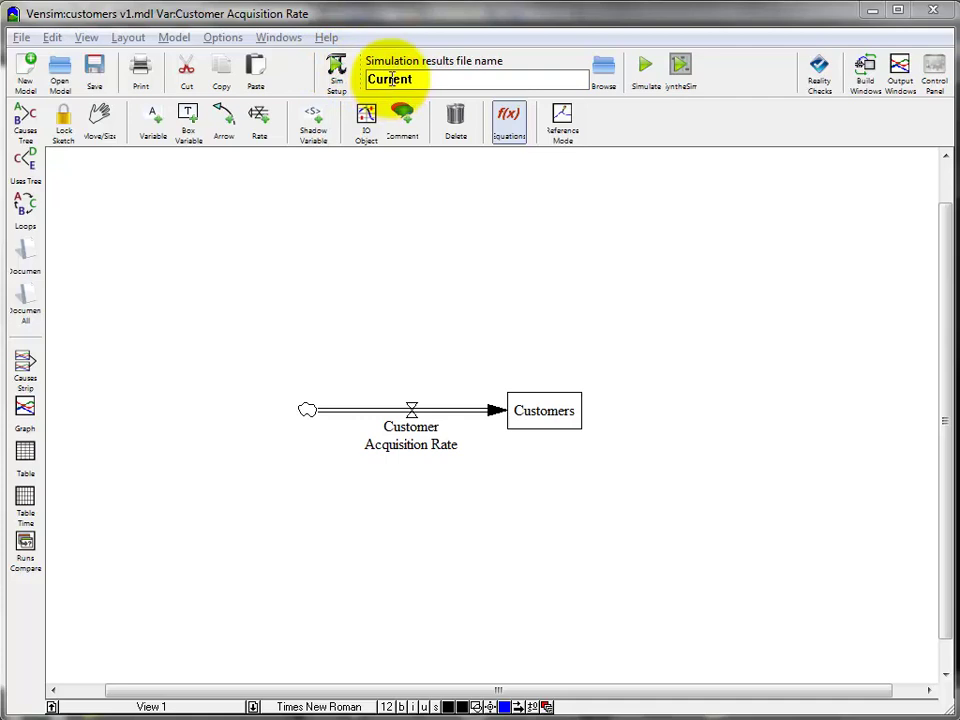
{"action": "double_click", "coordinate": [391, 80]}
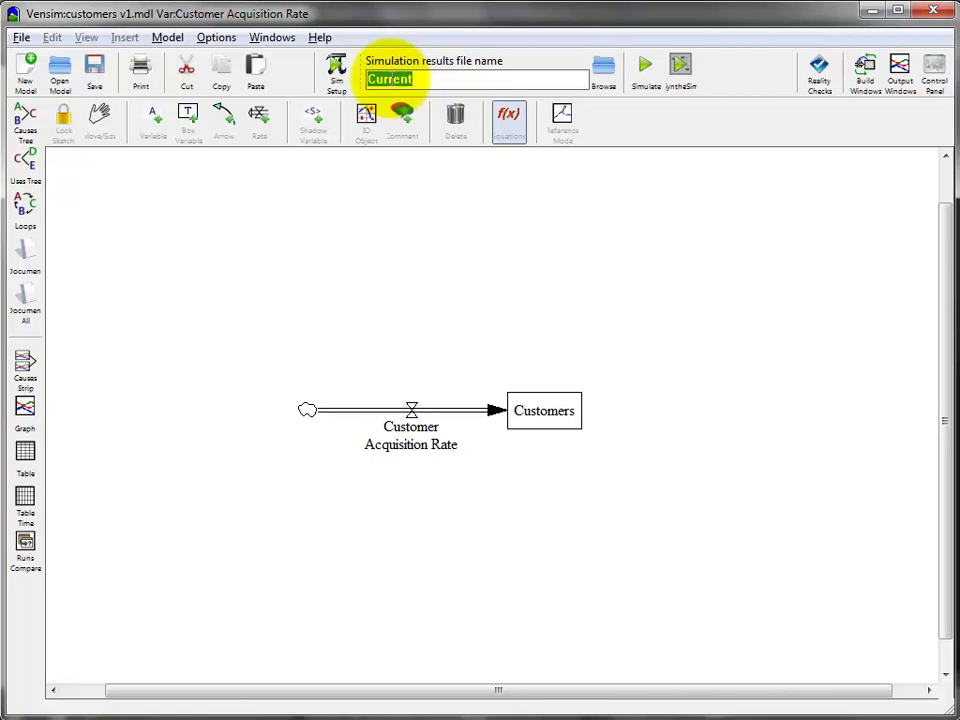
{"action": "type", "text": "Base"}
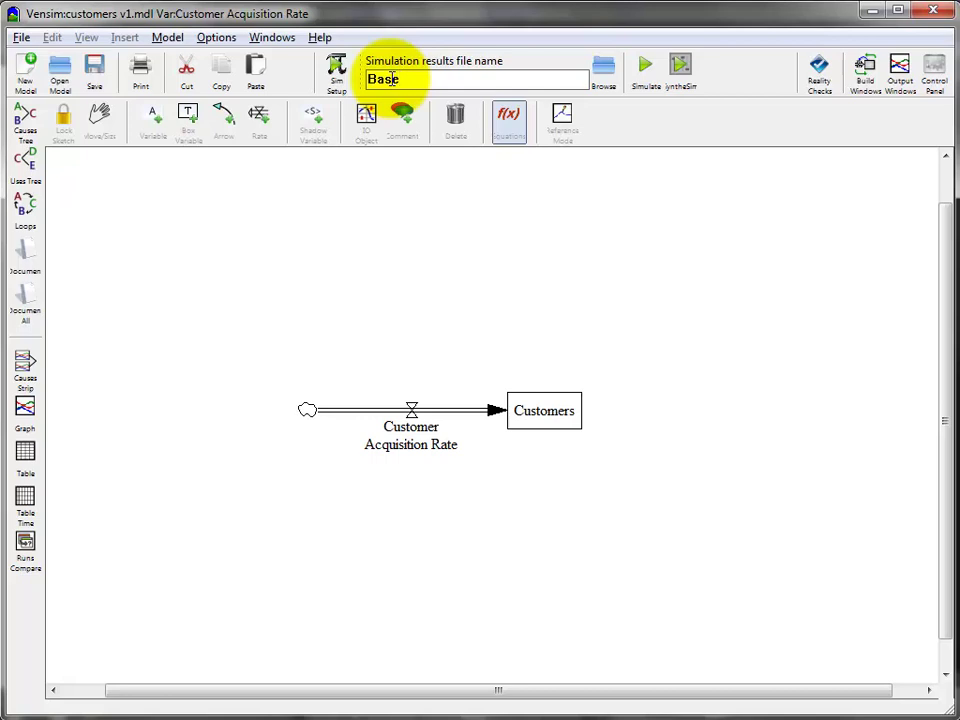
{"action": "left_click", "coordinate": [645, 72]}
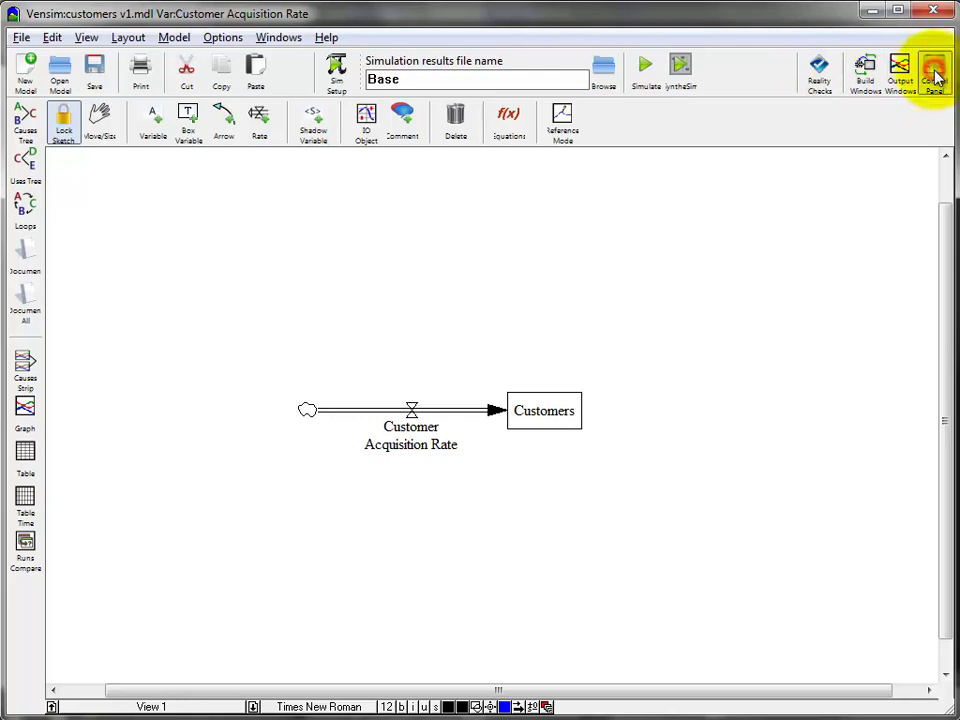
- Examine the loaded datasets in the Control Panel, enlarging it and moving it aside, and return to the sketch
{"action": "left_click", "coordinate": [935, 76]}
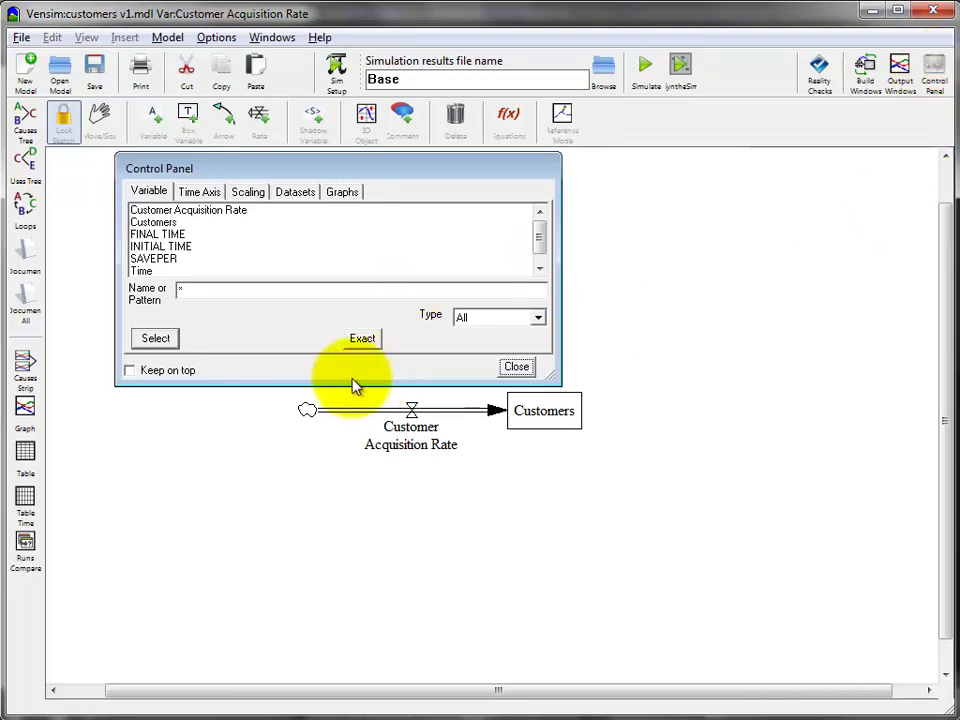
{"action": "left_click_drag", "start_coordinate": [334, 385], "coordinate": [321, 495]}
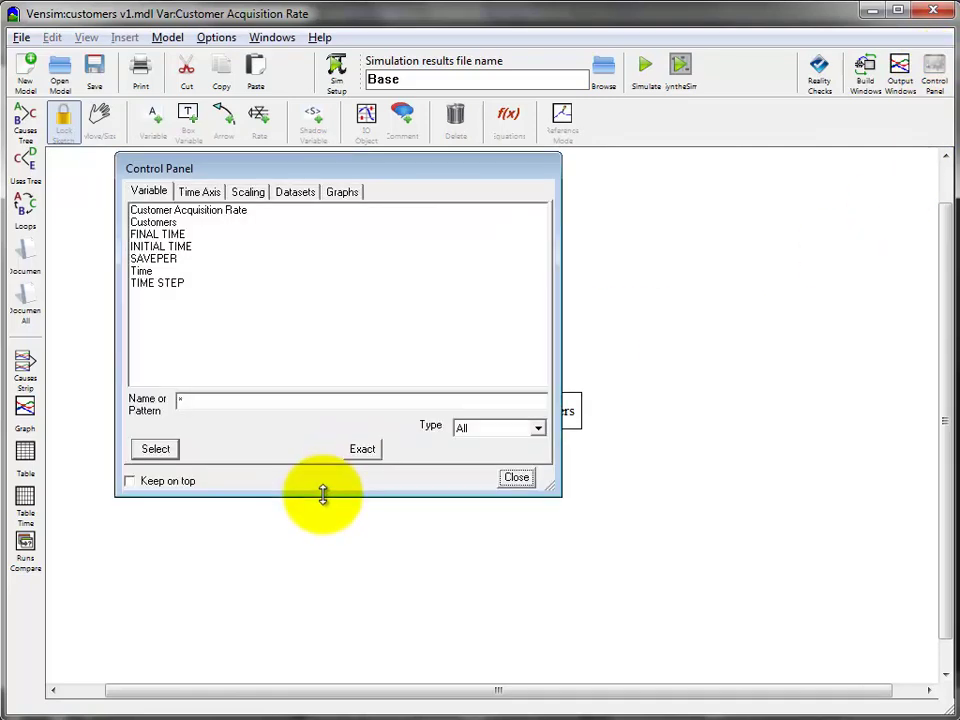
{"action": "left_click", "coordinate": [293, 199]}
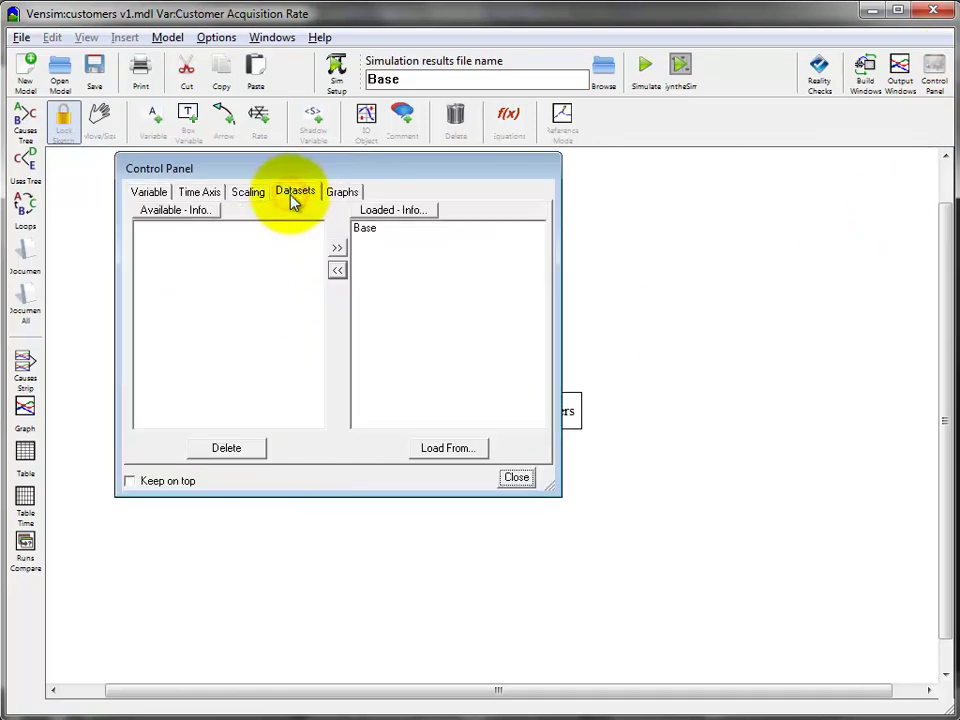
{"action": "left_click", "coordinate": [366, 232]}
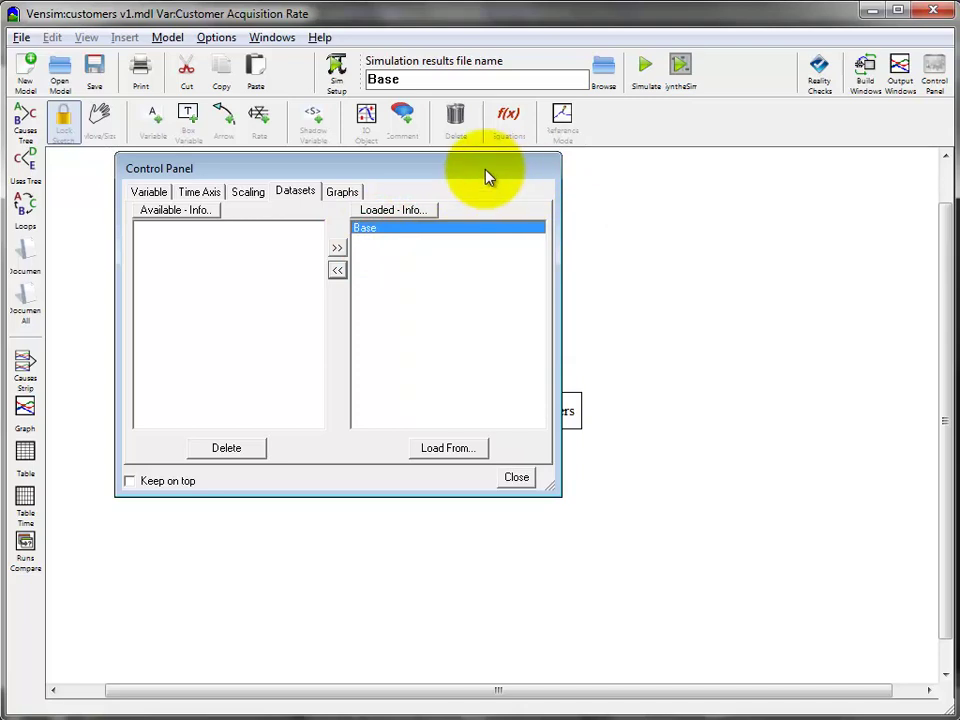
{"action": "left_click_drag", "start_coordinate": [486, 170], "coordinate": [793, 274]}
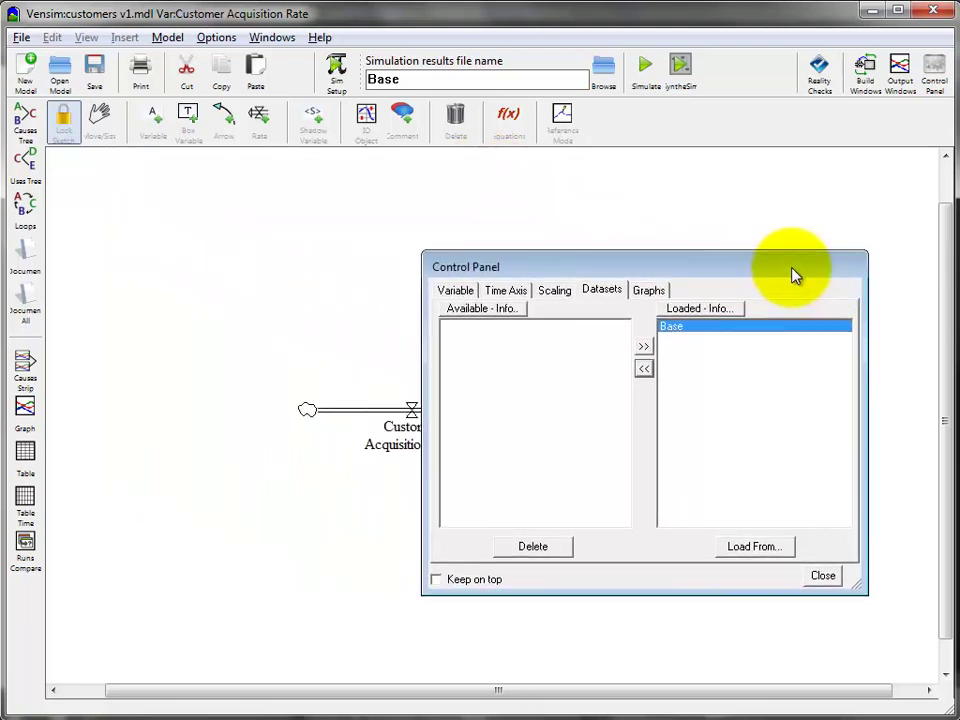
{"action": "left_click", "coordinate": [335, 261]}
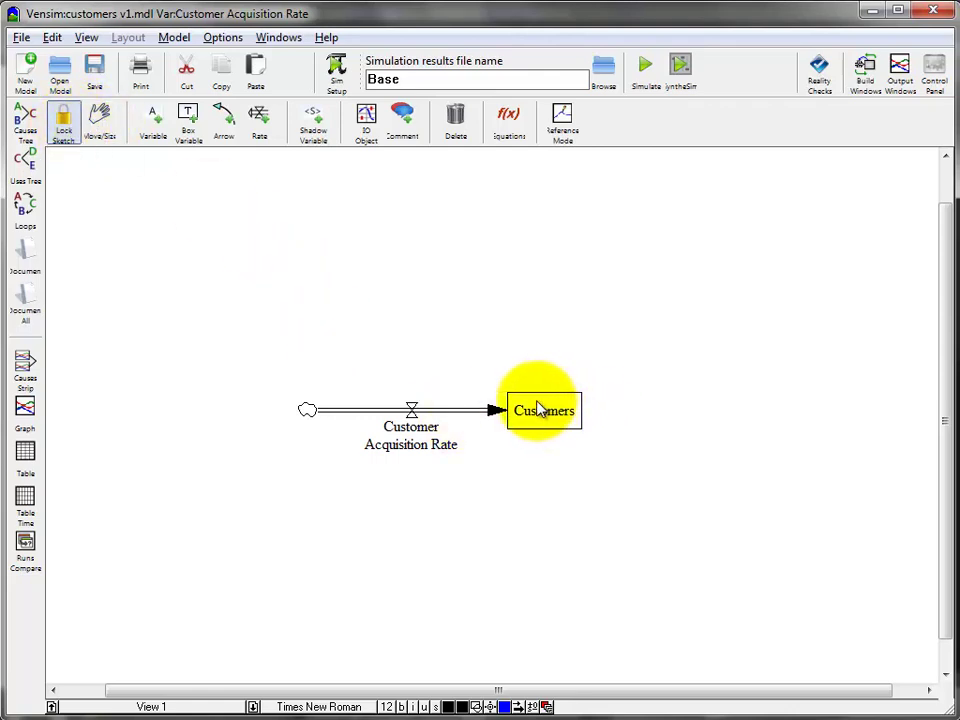
- Select Customers, display its graph and its causes strip, and enlarge the causes strip window
{"action": "mouse_move", "coordinate": [540, 413]}
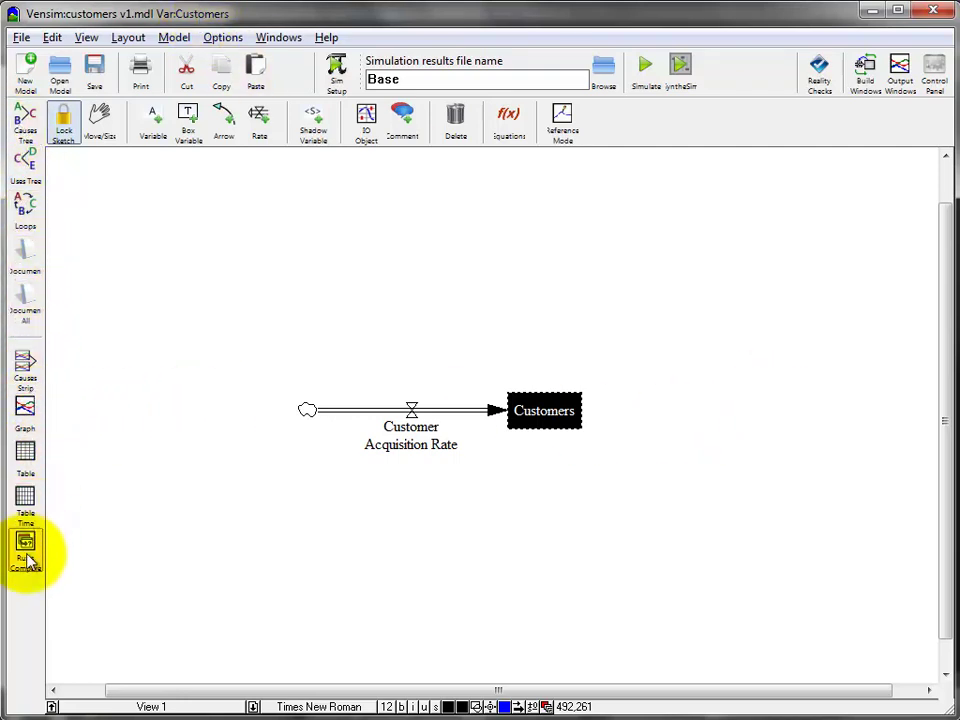
{"action": "left_click", "coordinate": [25, 410]}
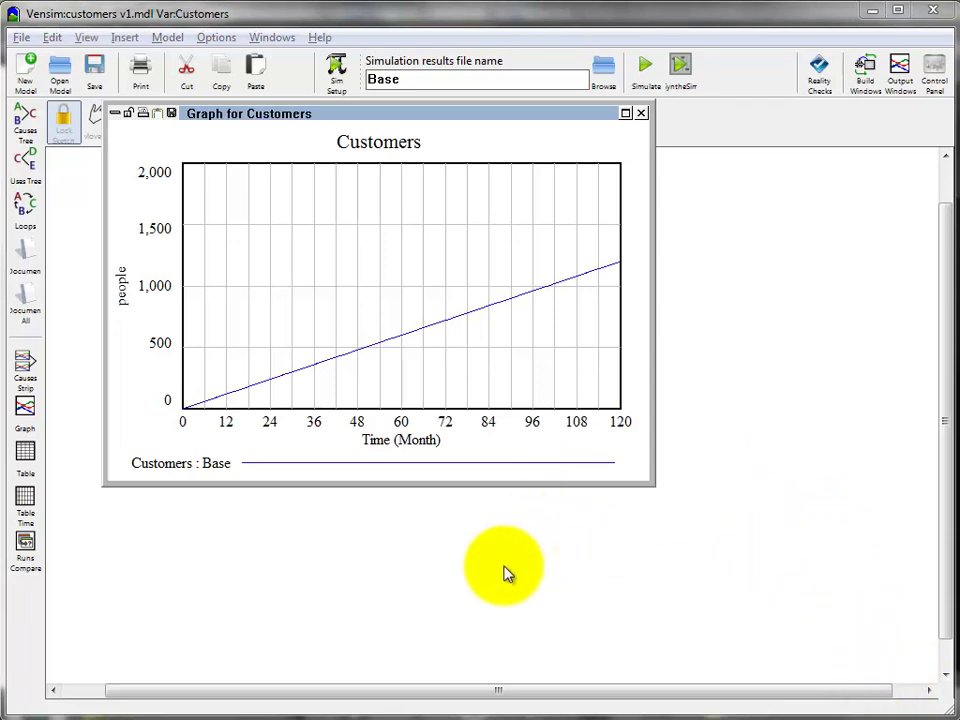
{"action": "left_click", "coordinate": [25, 365]}
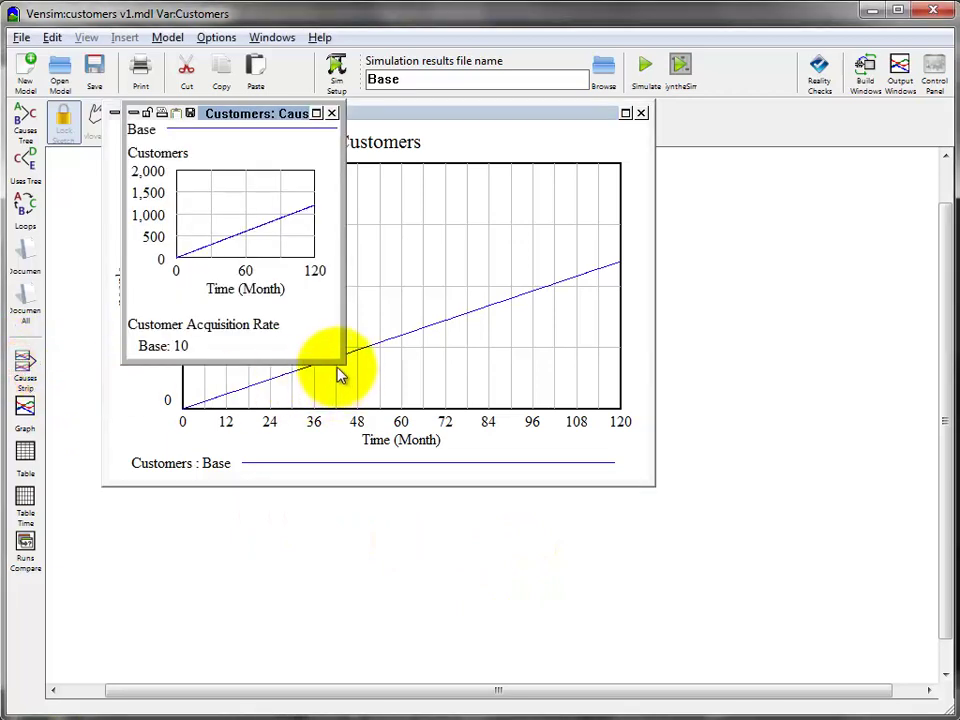
{"action": "left_click_drag", "start_coordinate": [343, 358], "coordinate": [443, 540]}
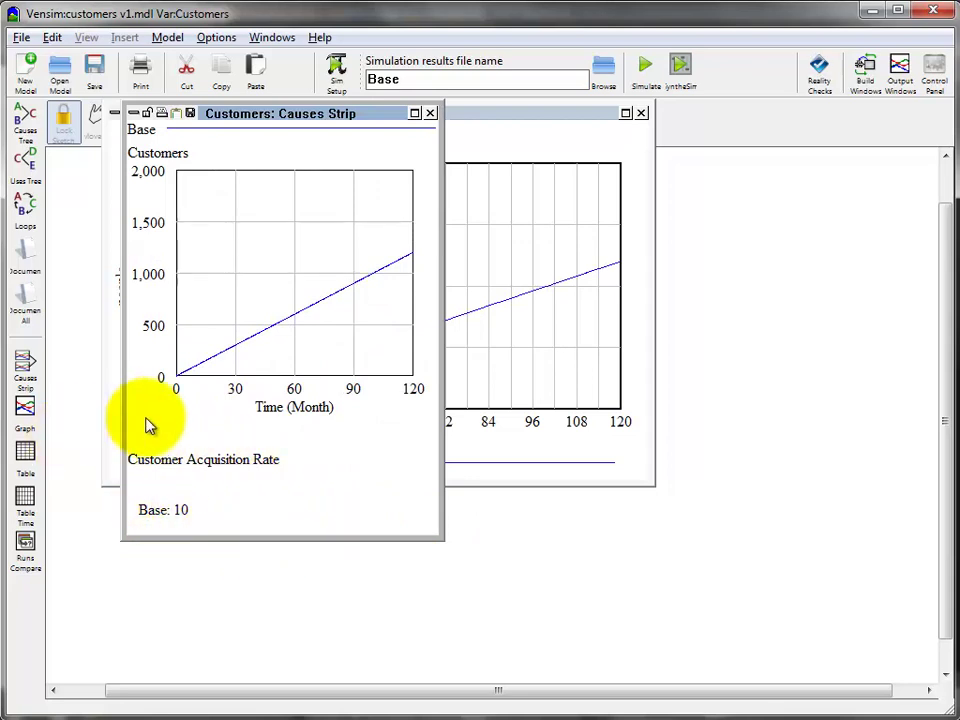
- Display the table of Customers values over time, enlarge its window and close it
{"action": "left_click", "coordinate": [26, 455]}
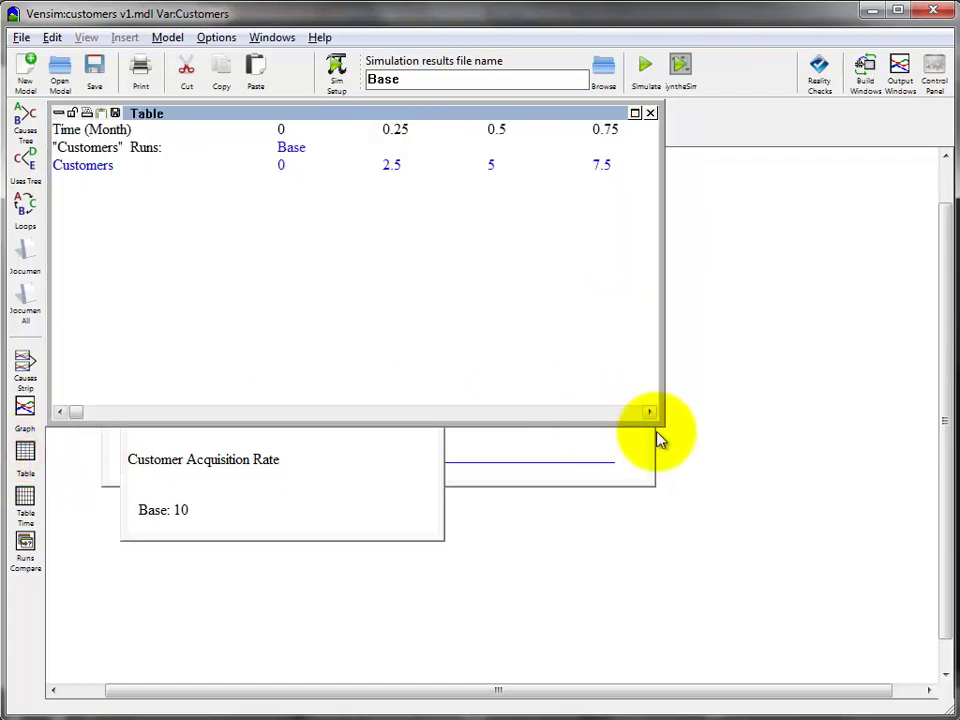
{"action": "left_click_drag", "start_coordinate": [659, 422], "coordinate": [811, 492]}
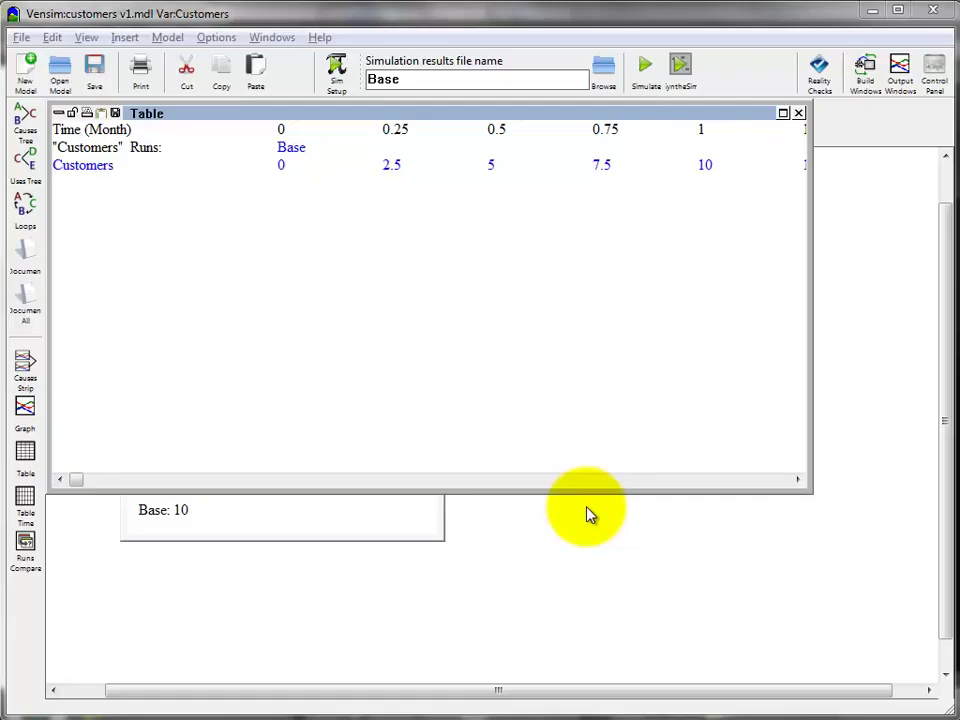
{"action": "left_click", "coordinate": [58, 116]}
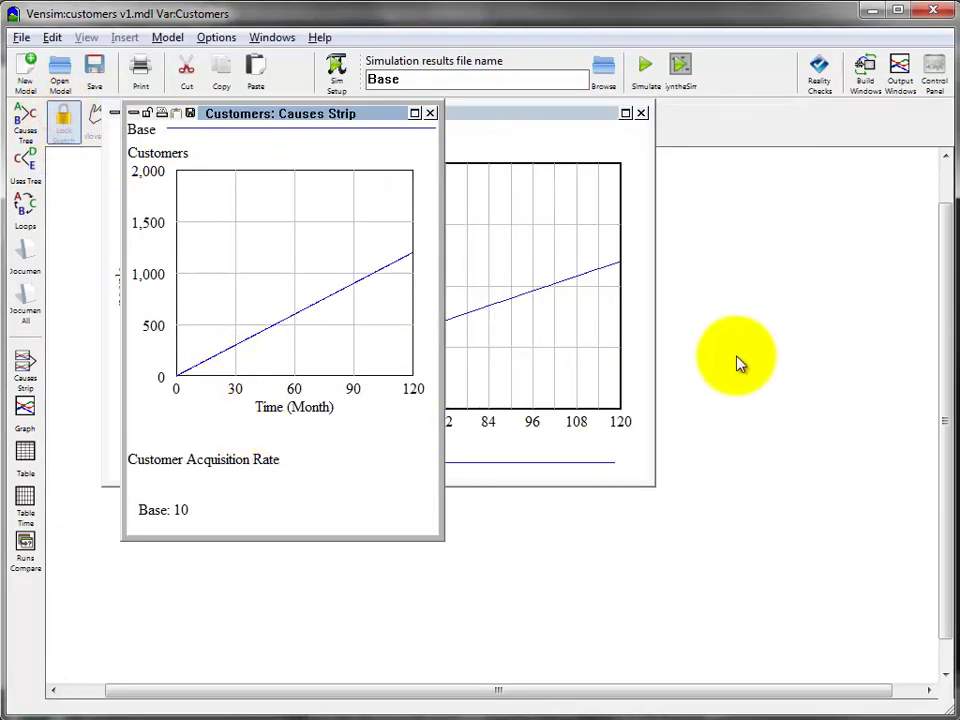
- Bring the model sketch to the front and close all output windows
{"action": "left_click", "coordinate": [865, 70]}
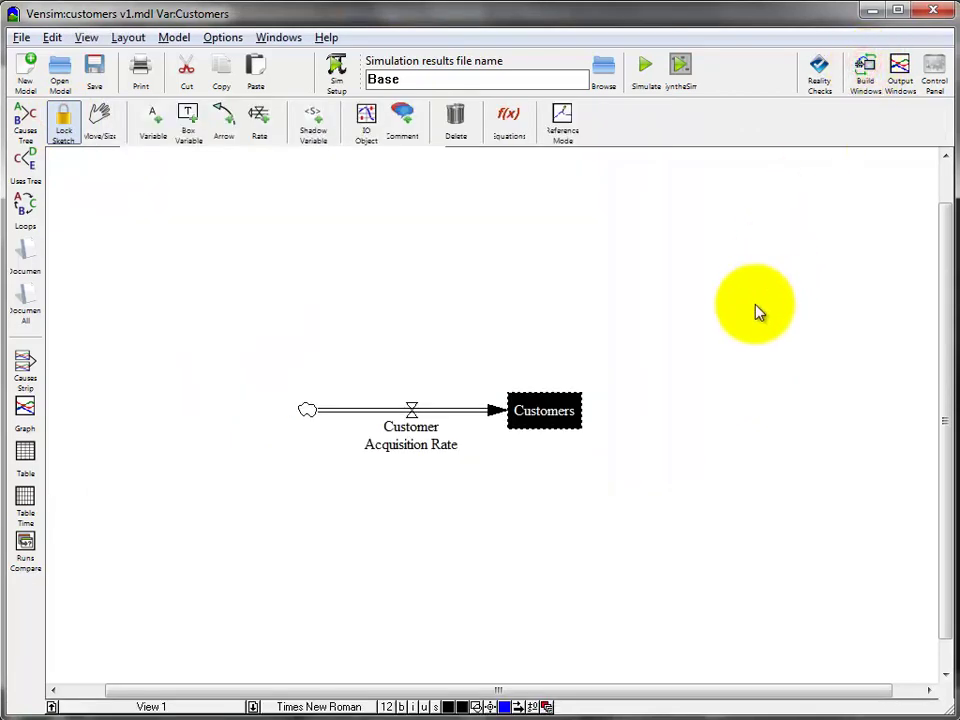
{"action": "left_click", "coordinate": [289, 40]}
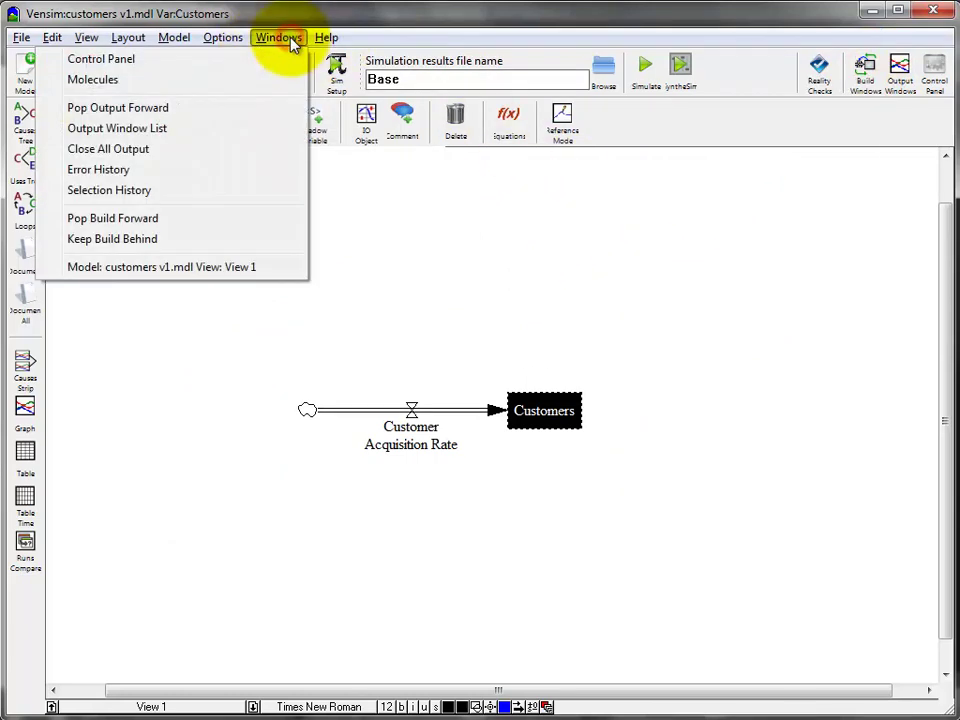
{"action": "left_click", "coordinate": [197, 150]}
- Place an input/output object beside the Customers stock and set its type to Output Workbench Tool
{"action": "left_click", "coordinate": [103, 126]}
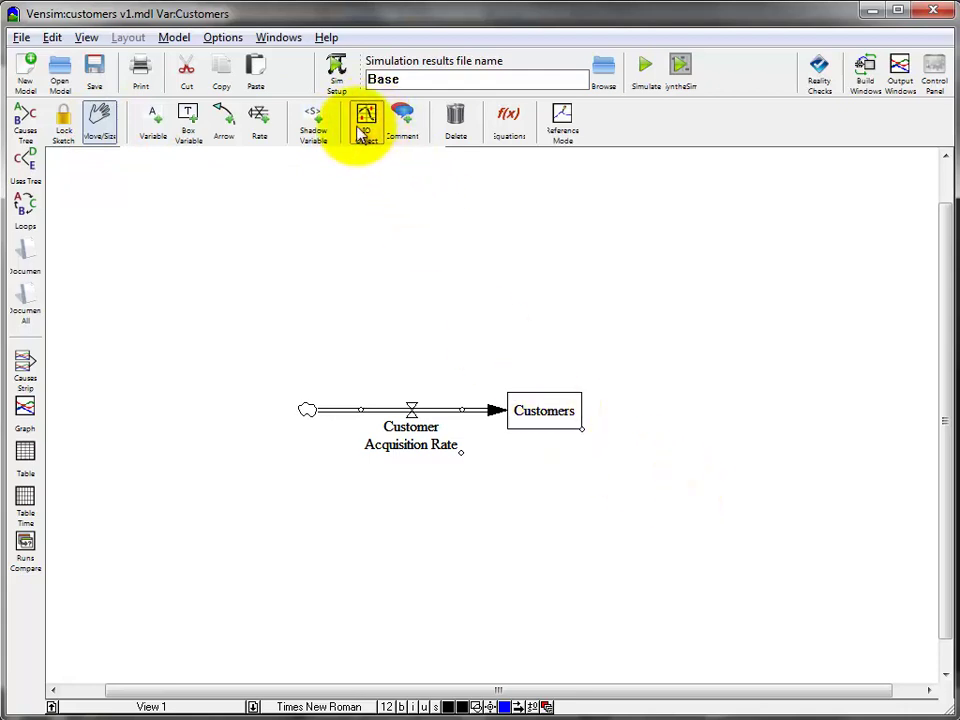
{"action": "left_click_drag", "start_coordinate": [801, 691], "coordinate": [890, 701]}
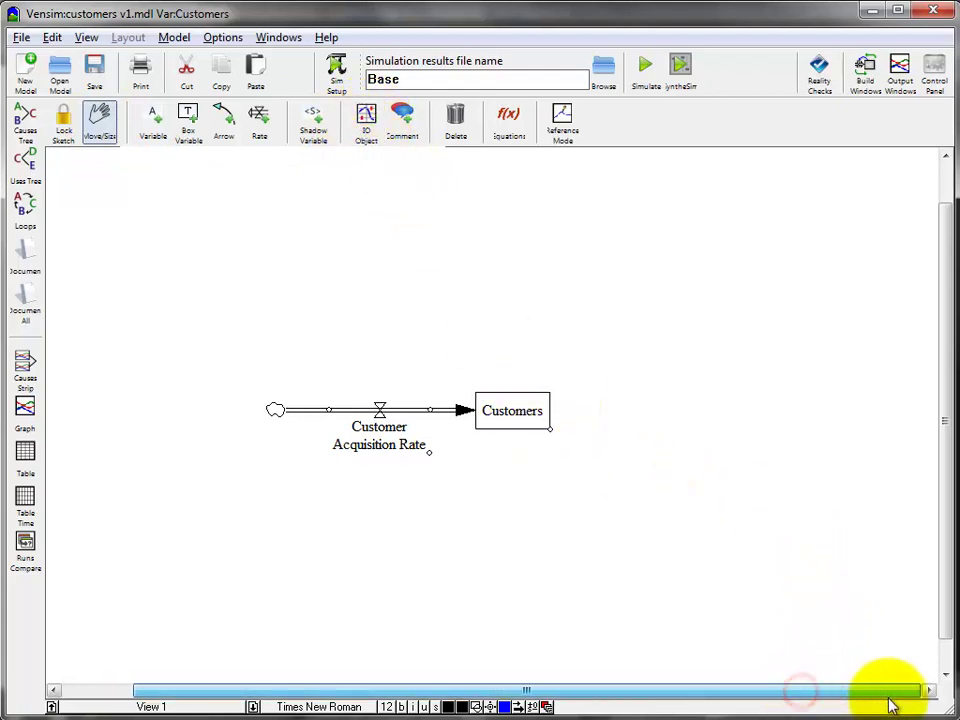
{"action": "left_click", "coordinate": [368, 122]}
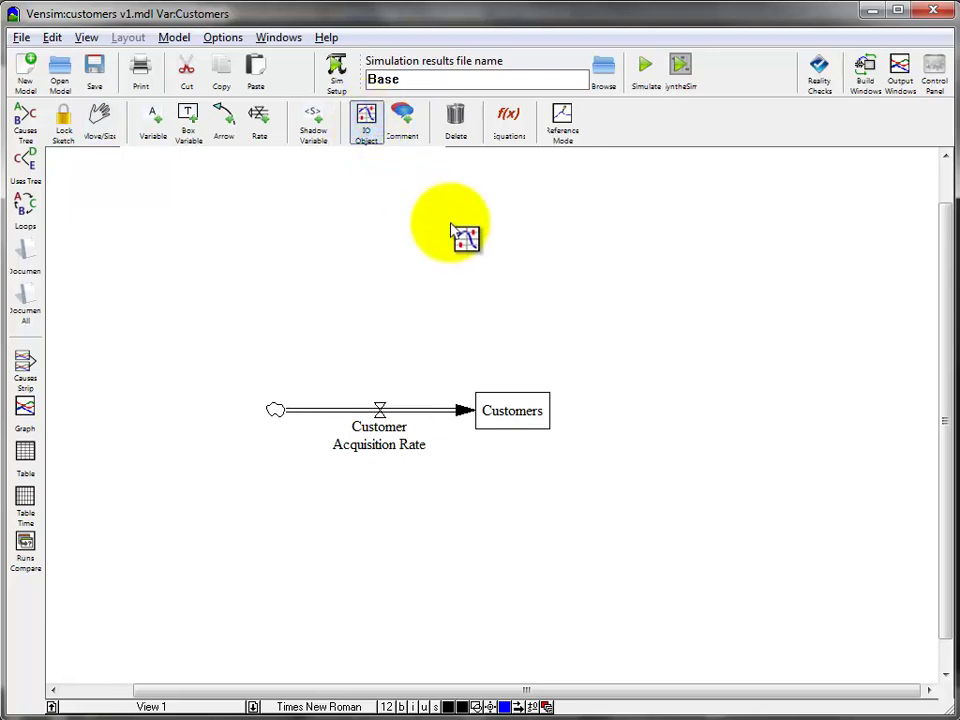
{"action": "left_click", "coordinate": [668, 380]}
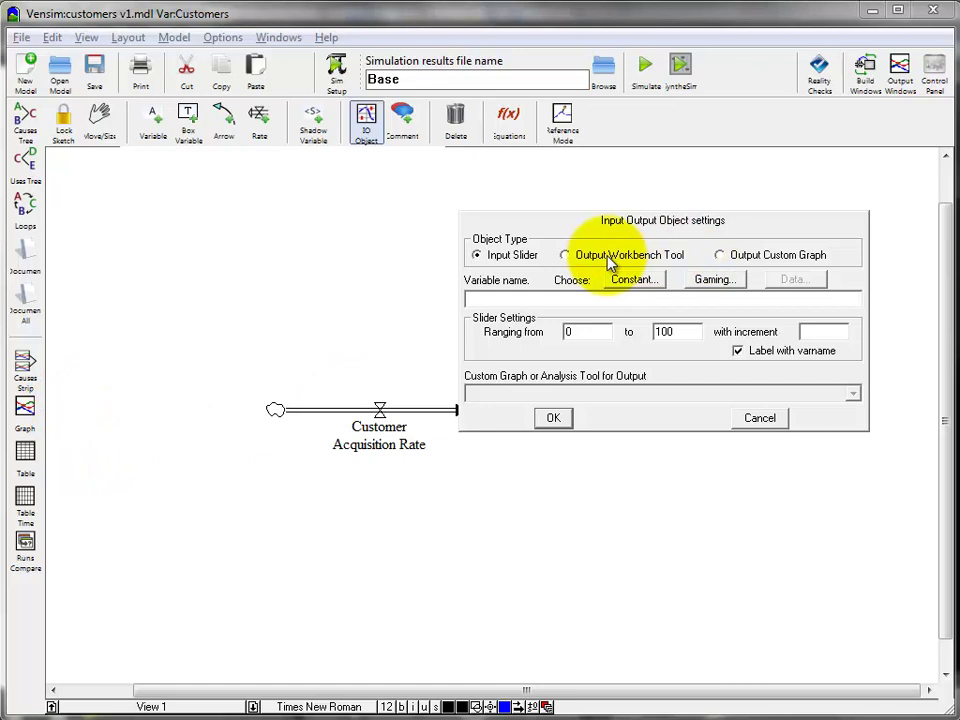
{"action": "left_click", "coordinate": [566, 256]}
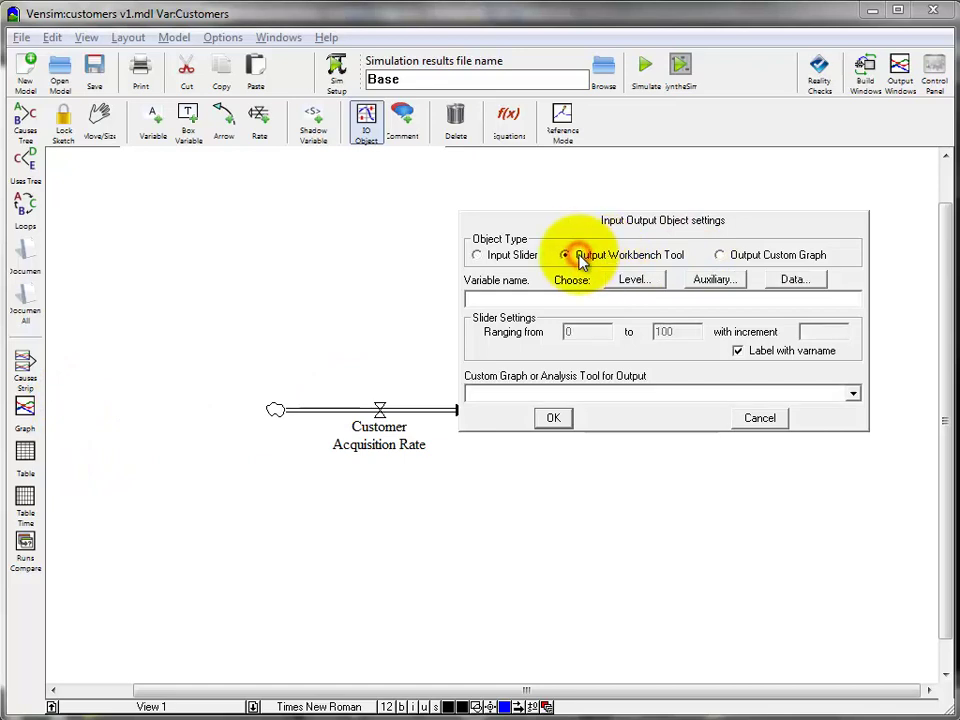
- Assign the level variable Customers and the Graph analysis tool to the output object and create it
{"action": "left_click", "coordinate": [630, 281]}
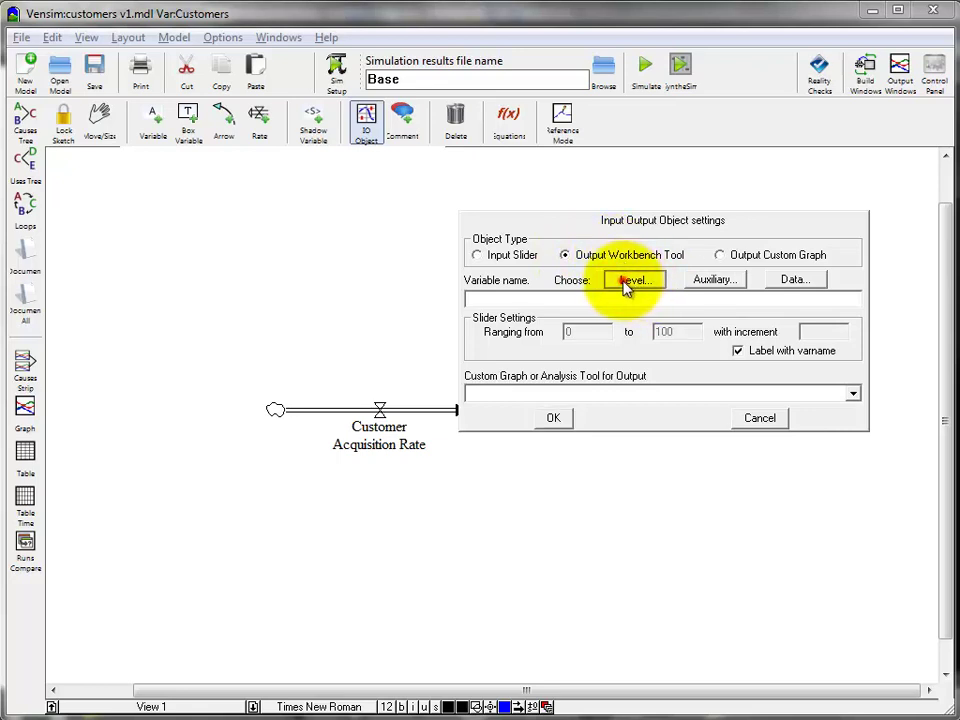
{"action": "left_click", "coordinate": [180, 213]}
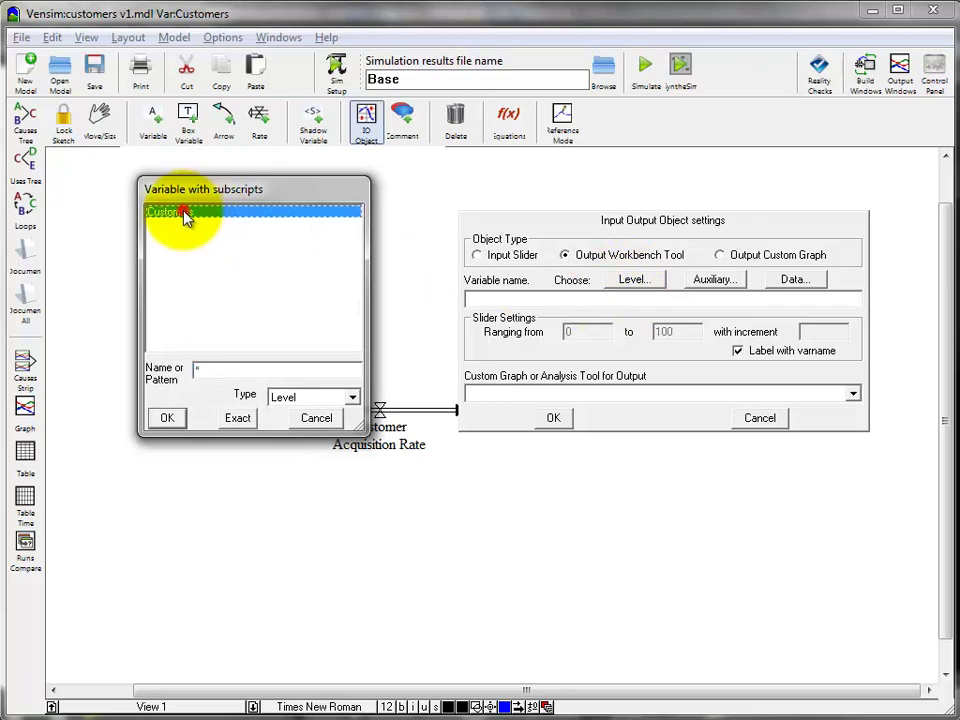
{"action": "left_click", "coordinate": [168, 418]}
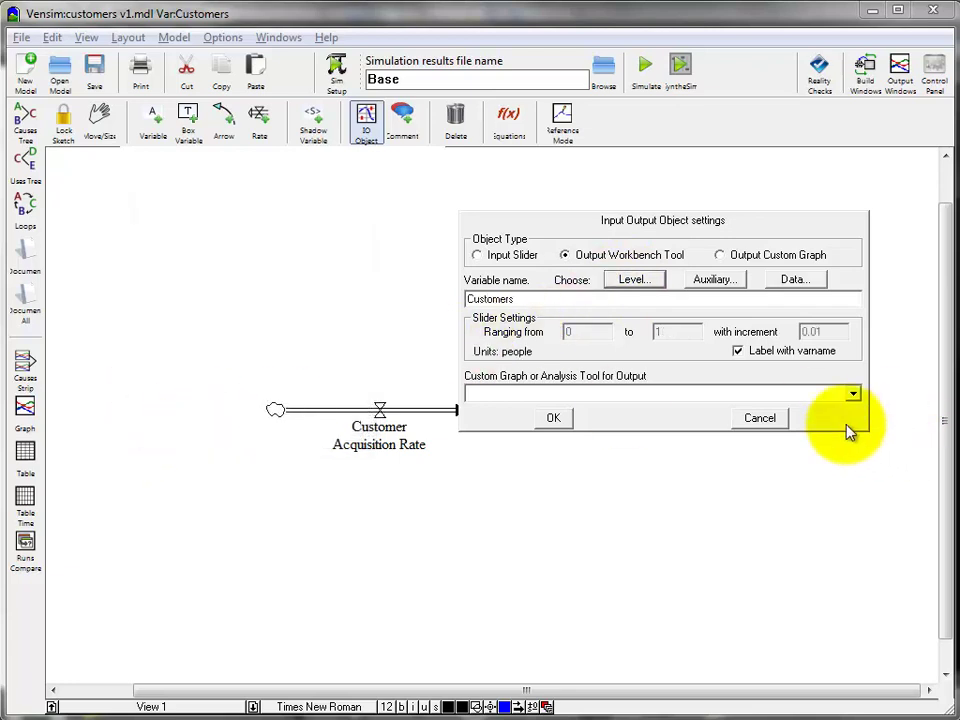
{"action": "left_click", "coordinate": [852, 394]}
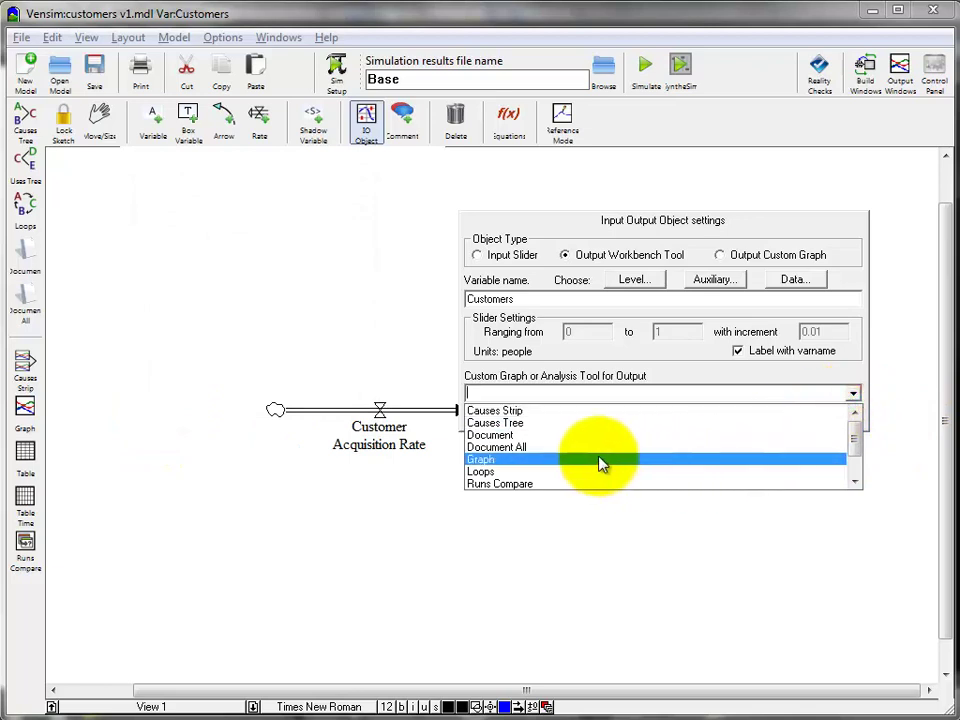
{"action": "left_click", "coordinate": [557, 466]}
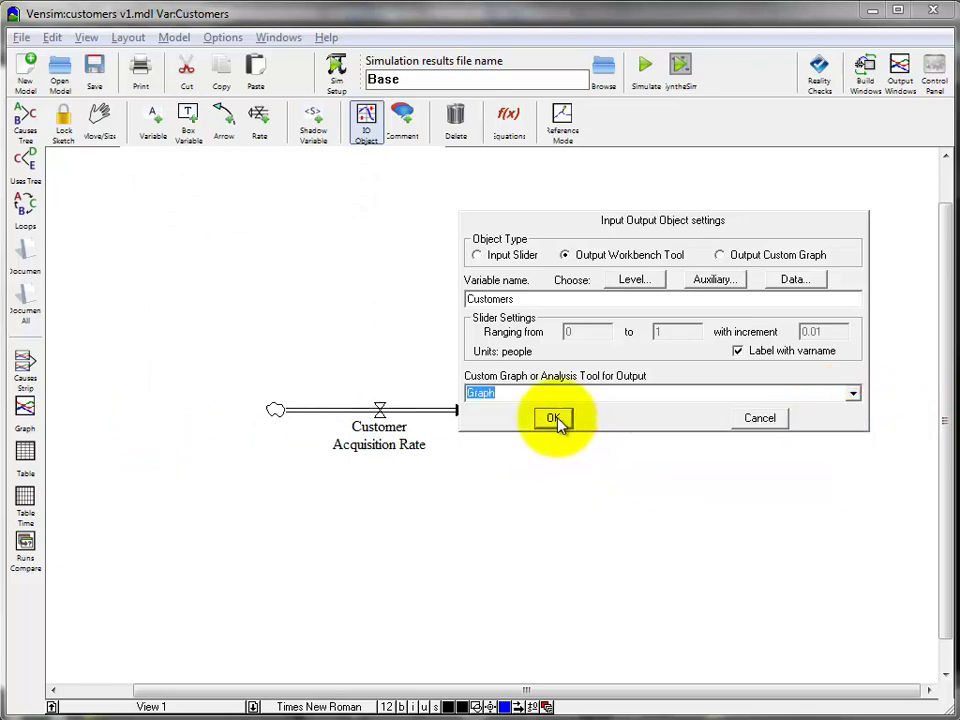
{"action": "left_click", "coordinate": [556, 420]}
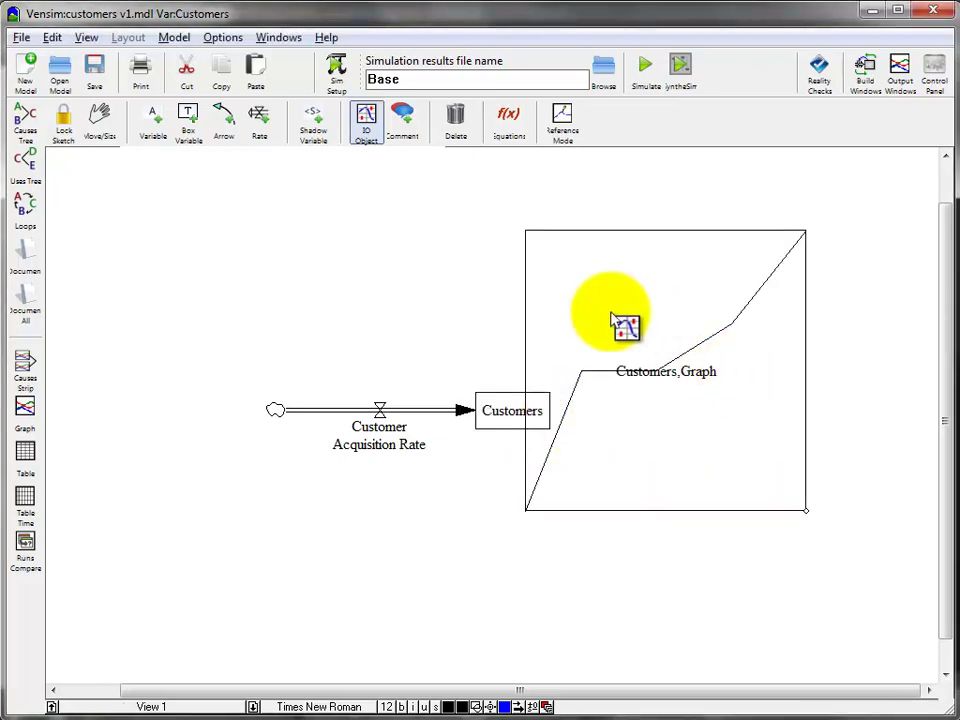
- Move the Customers graph object clear of the Customers stock and lock the sketch to display the plot
{"action": "left_click", "coordinate": [99, 120]}
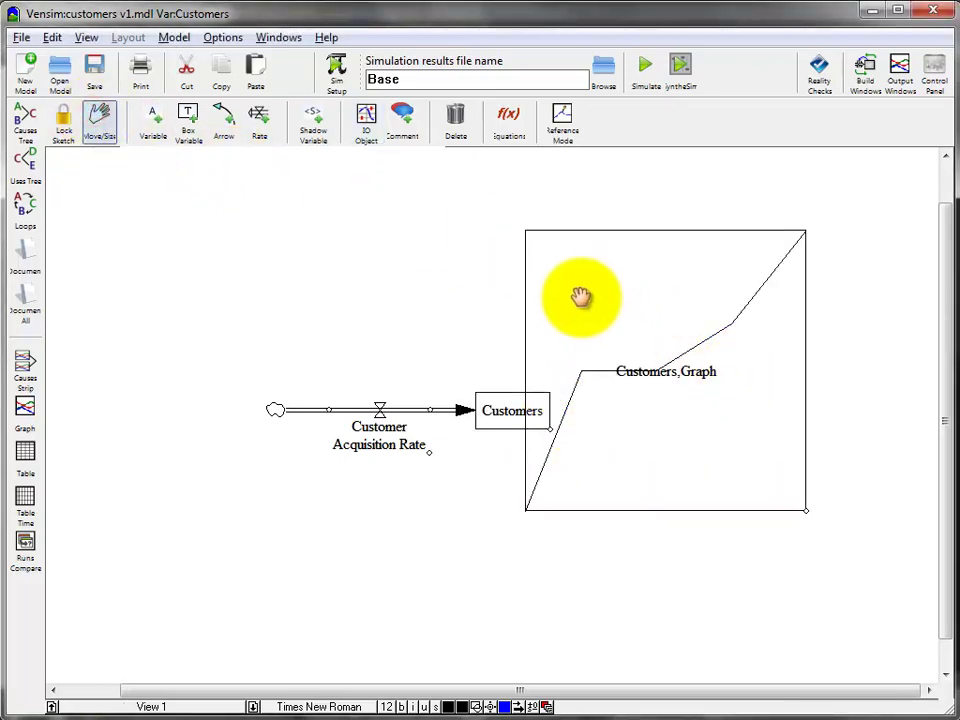
{"action": "left_click_drag", "start_coordinate": [581, 296], "coordinate": [680, 349]}
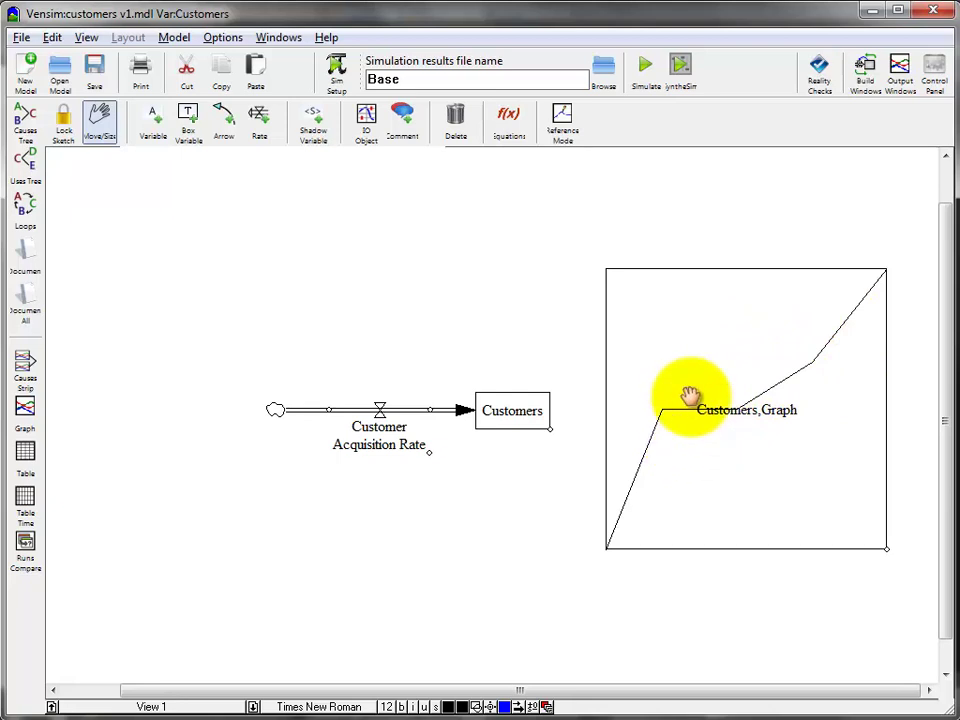
{"action": "left_click", "coordinate": [62, 120]}
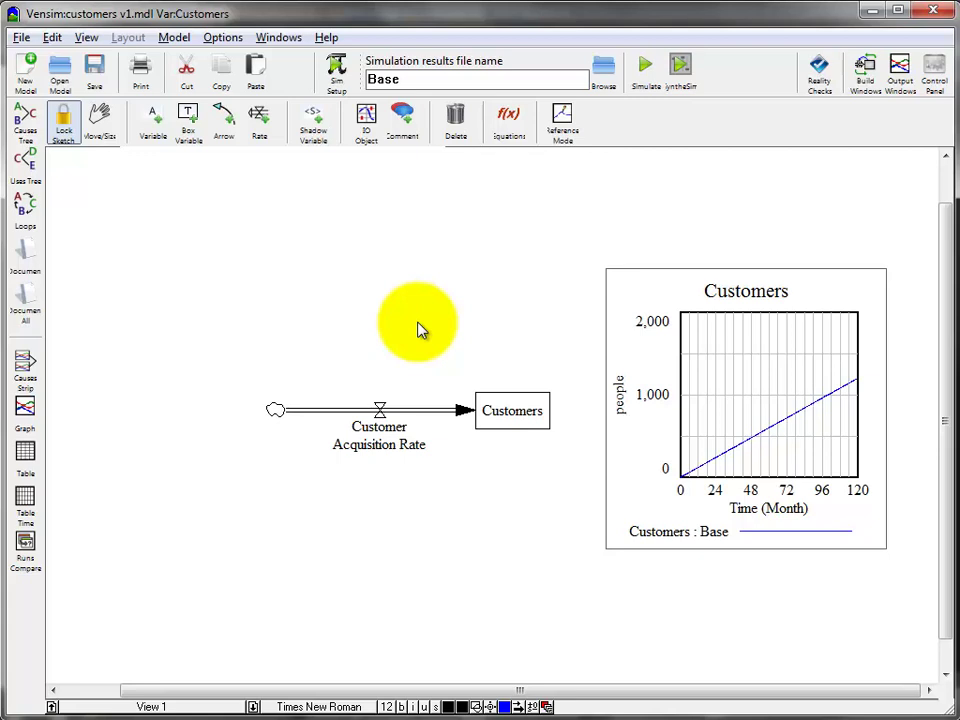
- Name the simulation results file Test and start SyntheSim
{"action": "double_click", "coordinate": [411, 82]}
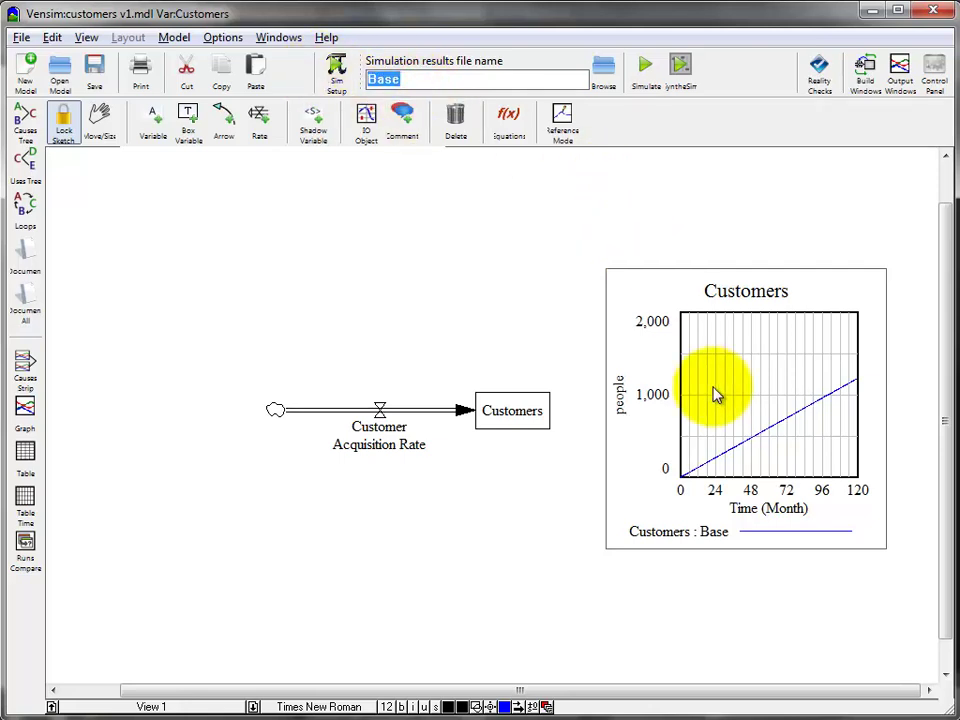
{"action": "type", "text": "Test"}
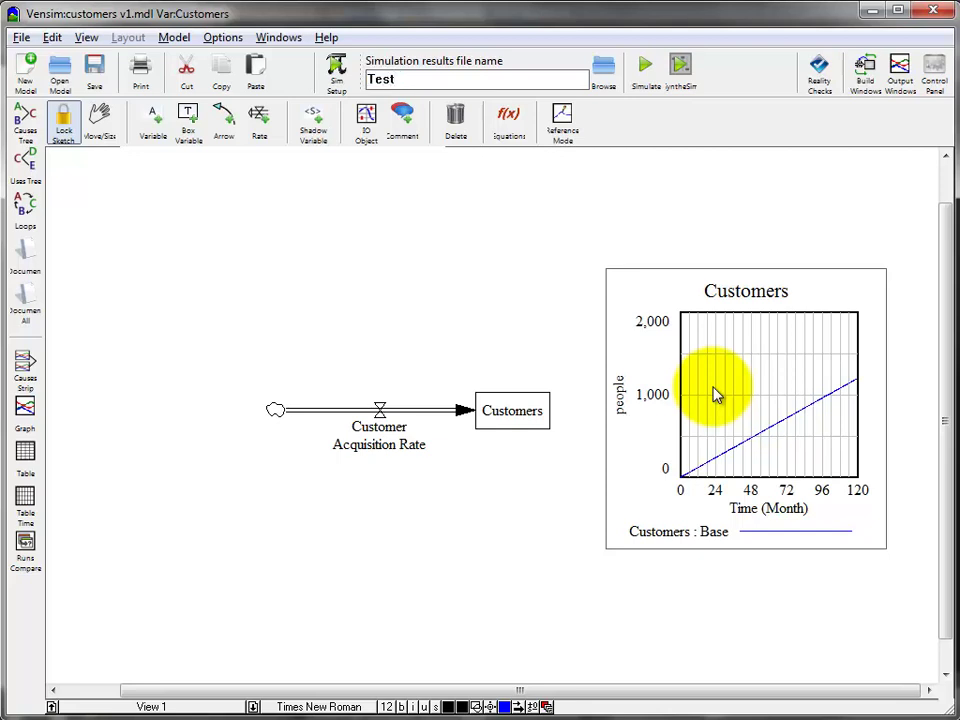
{"action": "left_click", "coordinate": [680, 67]}
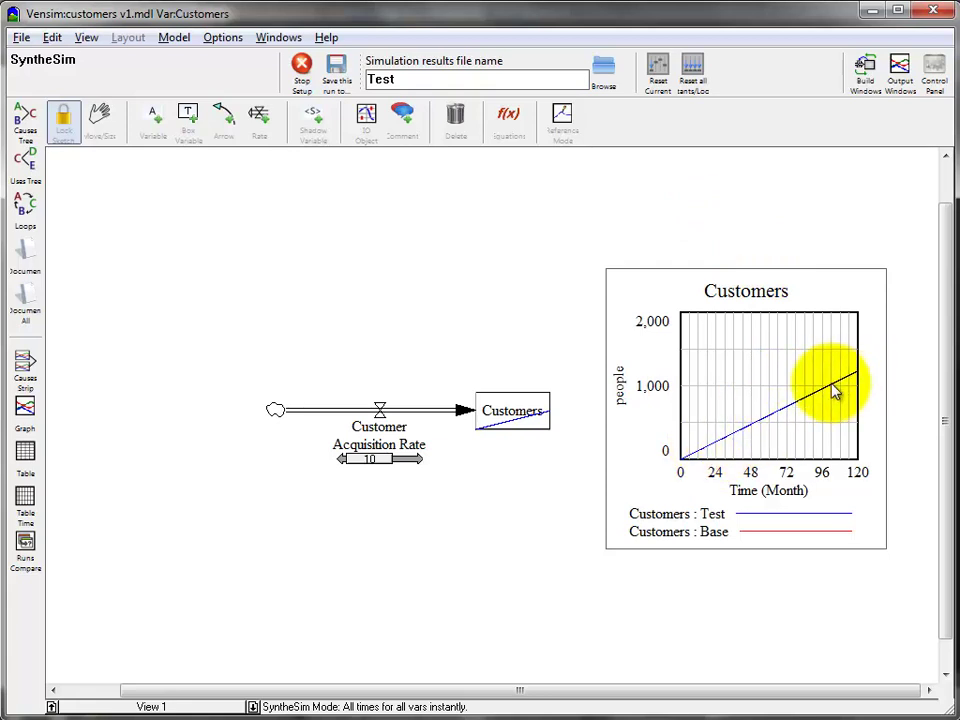
- Vary the Customer Acquisition Rate slider in the sketch, leaving it at 5.25
{"action": "left_click", "coordinate": [400, 442]}
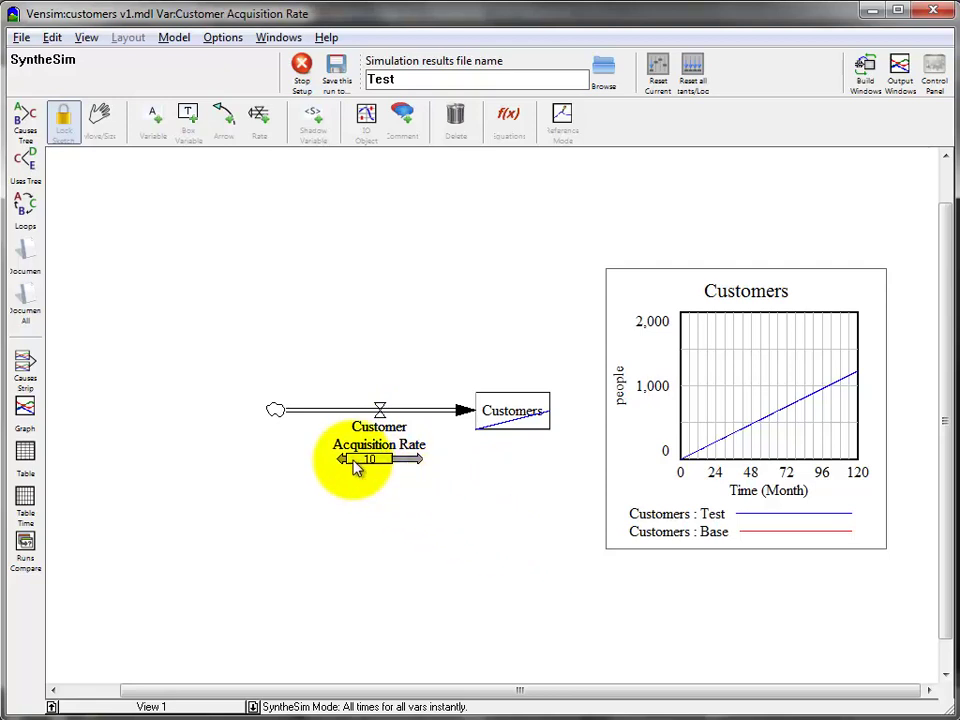
{"action": "left_click_drag", "start_coordinate": [353, 463], "coordinate": [370, 470]}
{"action": "left_click_drag", "start_coordinate": [364, 462], "coordinate": [350, 466]}
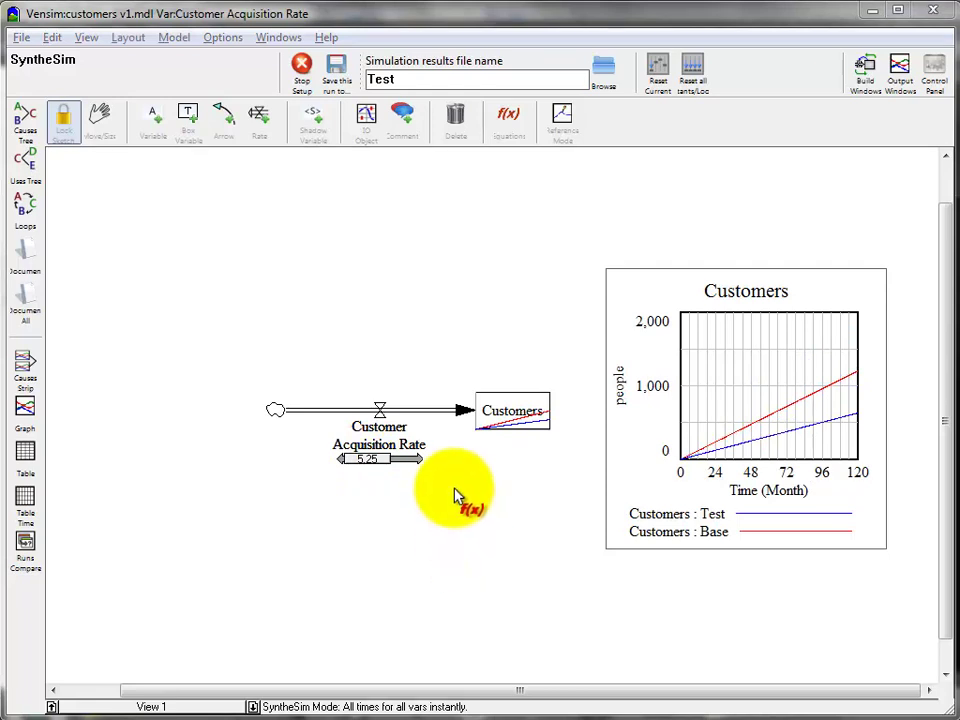
- Set the Customer Acquisition Rate slider's maximum to 100 and make the slider changes permanent in the model
{"action": "right_click", "coordinate": [408, 466]}
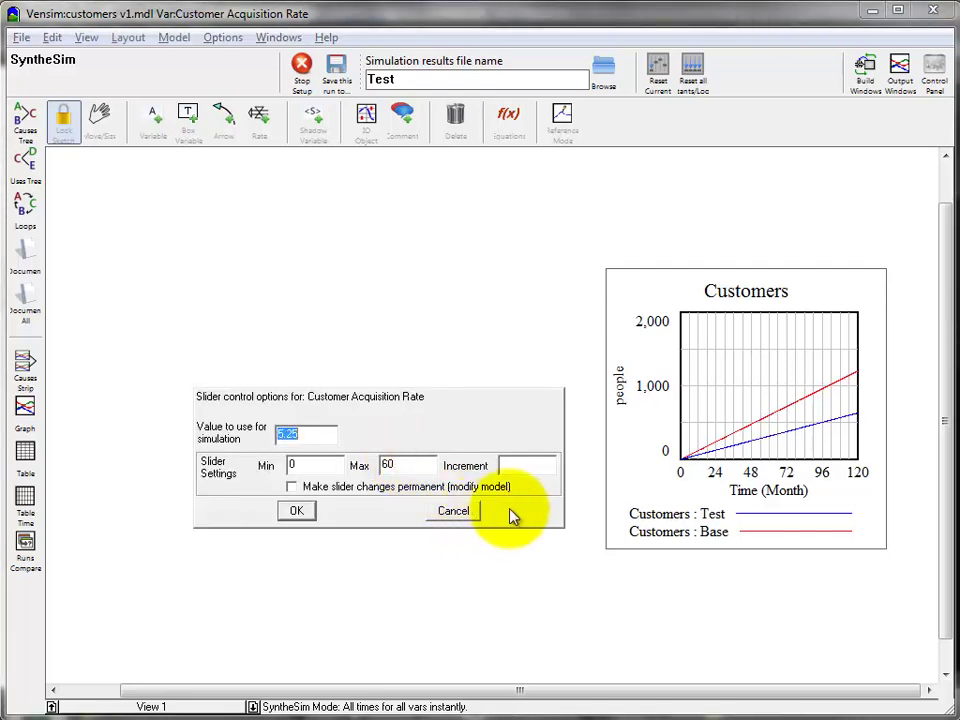
{"action": "double_click", "coordinate": [325, 469]}
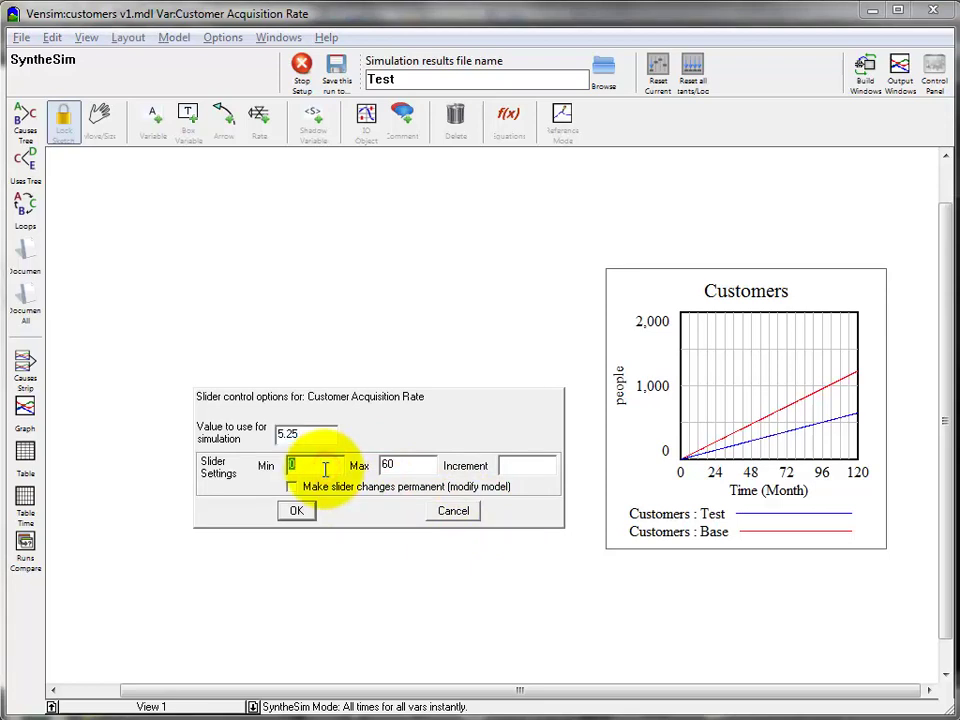
{"action": "double_click", "coordinate": [390, 465]}
{"action": "type", "text": "100"}
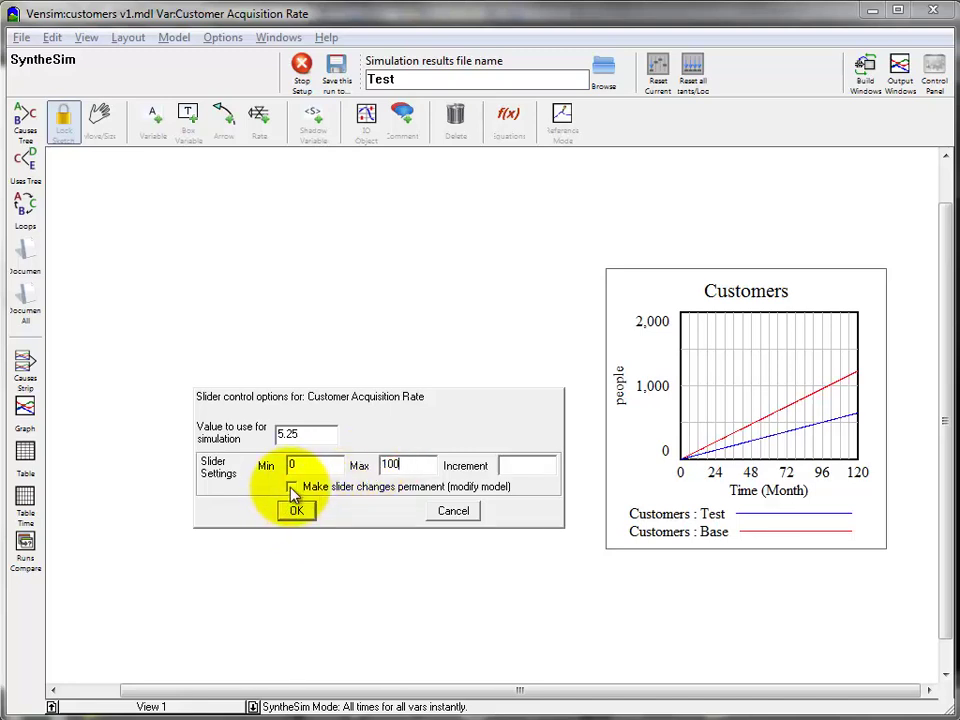
{"action": "left_click", "coordinate": [291, 488]}
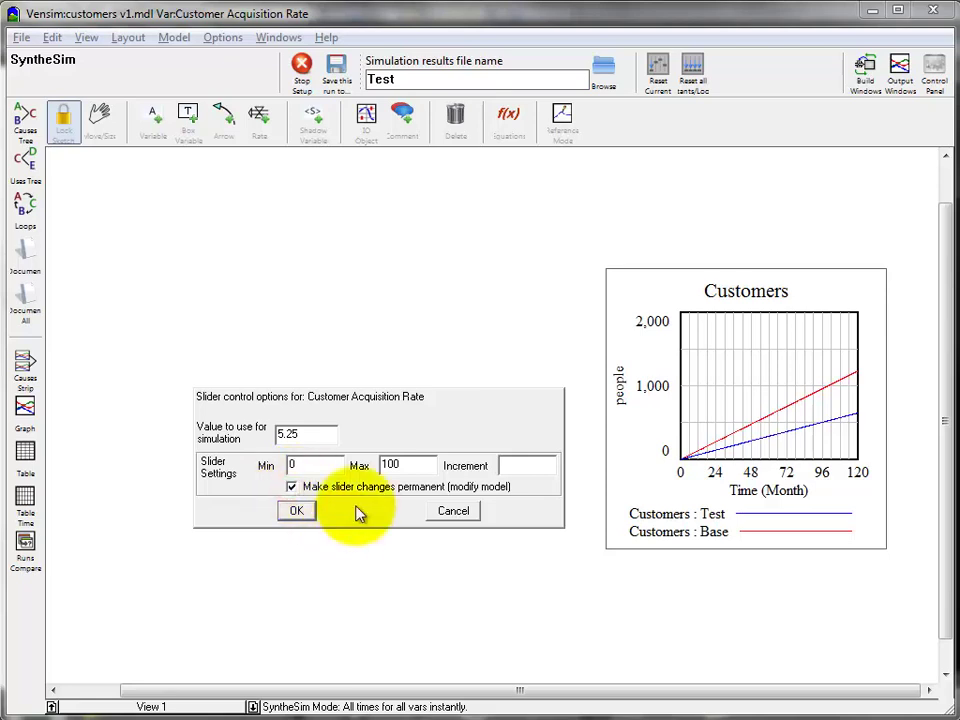
{"action": "left_click", "coordinate": [296, 512]}
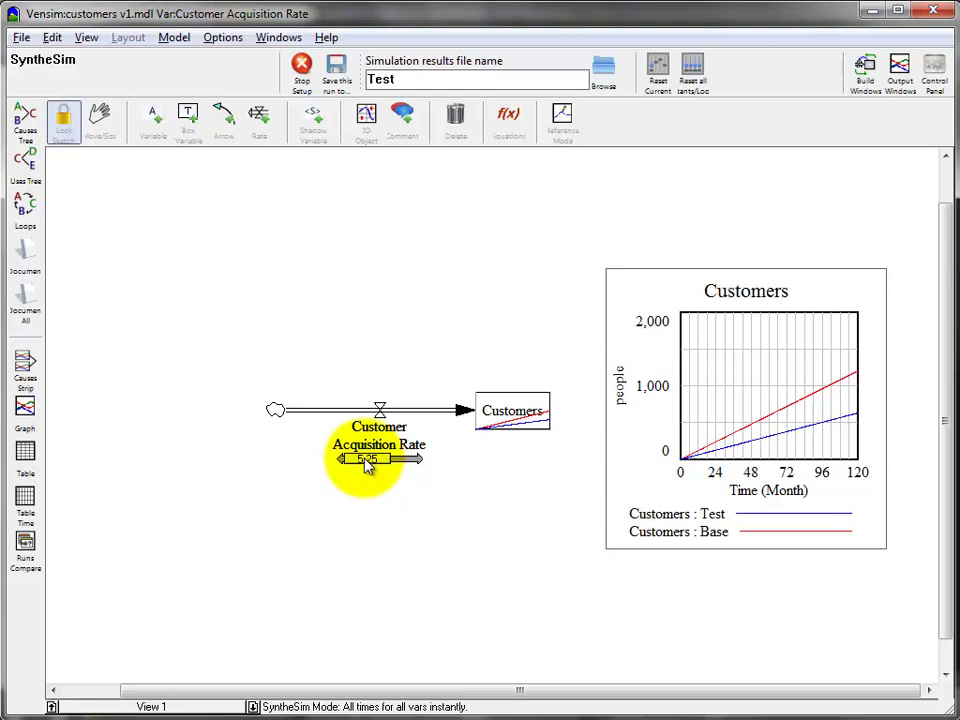
- Raise the Customer Acquisition Rate slider to 100 and stop the SyntheSim run
{"action": "left_click_drag", "start_coordinate": [367, 463], "coordinate": [436, 476]}
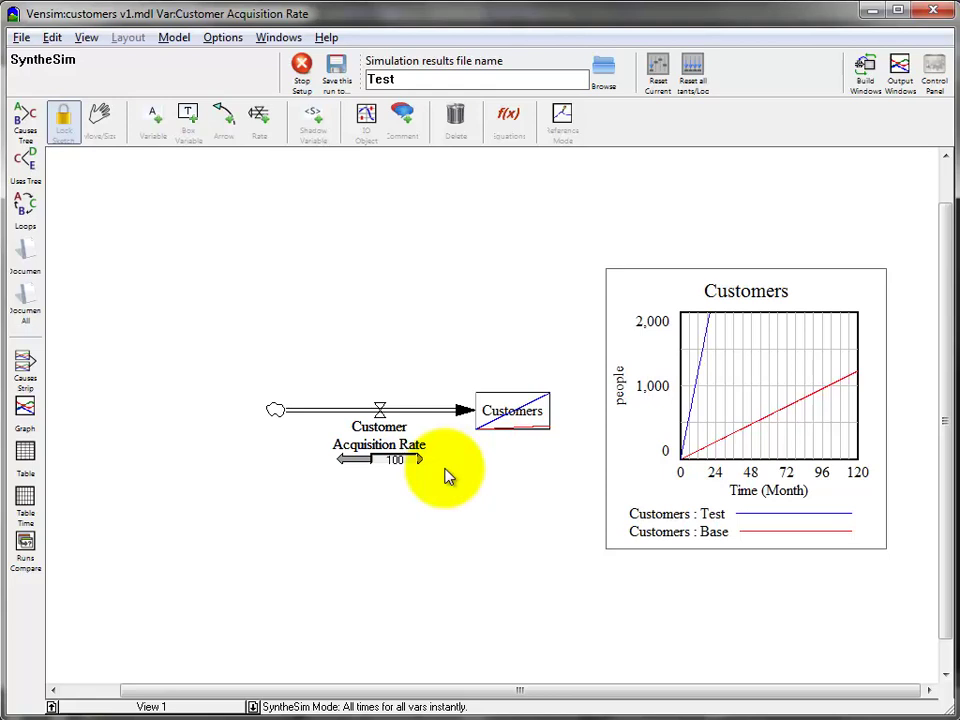
{"action": "left_click_drag", "start_coordinate": [447, 477], "coordinate": [456, 476]}
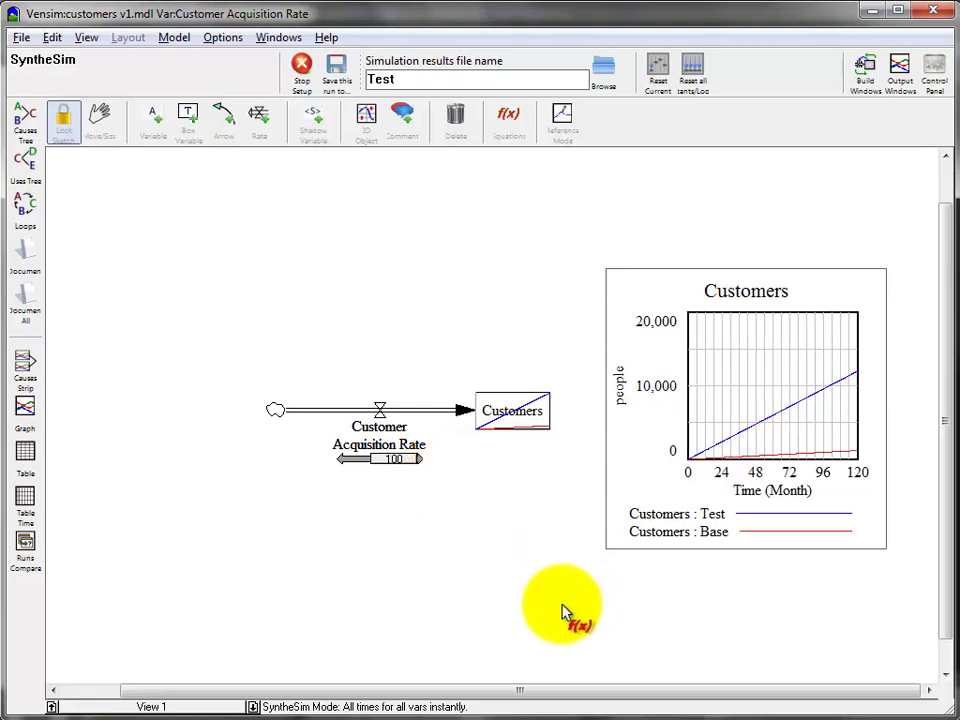
{"action": "left_click", "coordinate": [301, 72]}
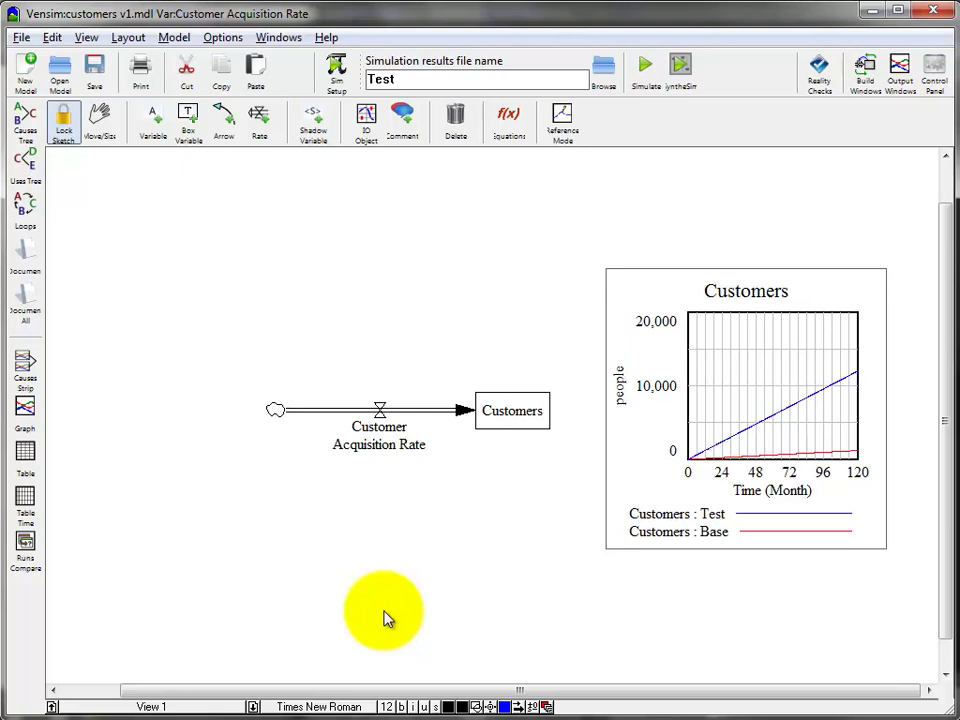
- Open the loaded datasets in the Control Panel, putting Base ahead of Test and moving the panel clear of the graph
{"action": "left_click", "coordinate": [935, 75]}
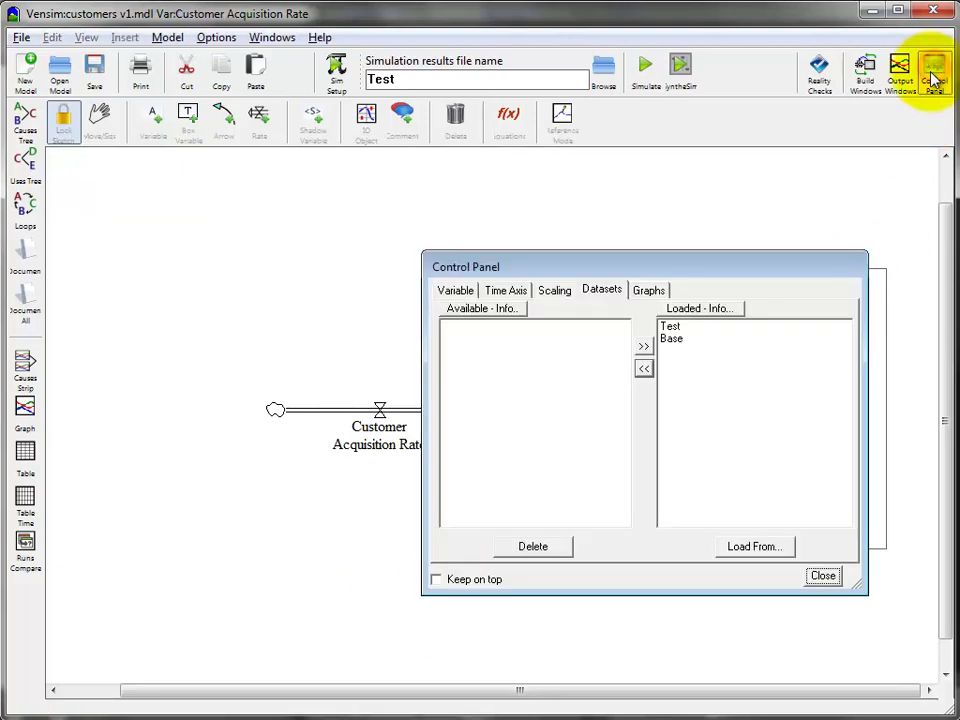
{"action": "left_click", "coordinate": [694, 330]}
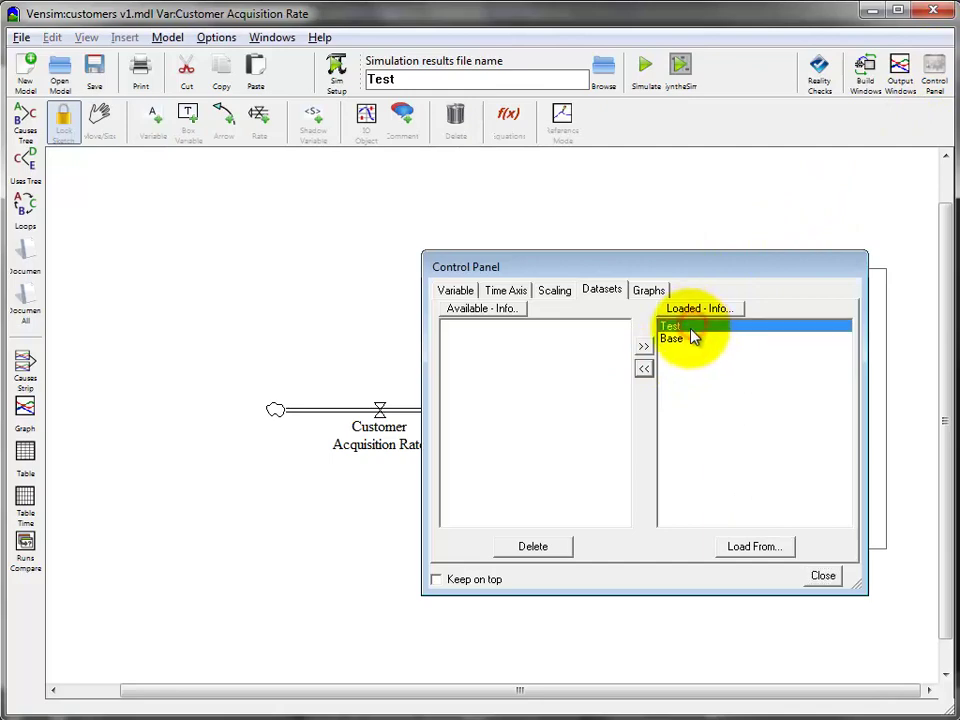
{"action": "left_click_drag", "start_coordinate": [694, 338], "coordinate": [411, 266]}
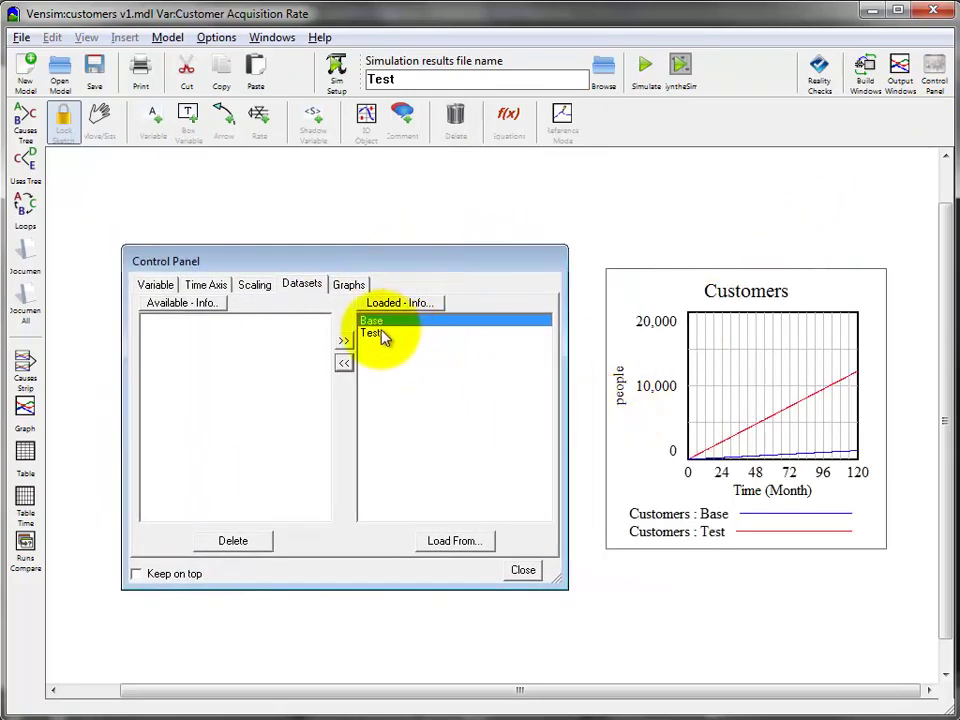
- Alternate the loading order of the Base and Test datasets to compare the graph, ending with Test first
{"action": "left_click_drag", "start_coordinate": [375, 339], "coordinate": [375, 340]}
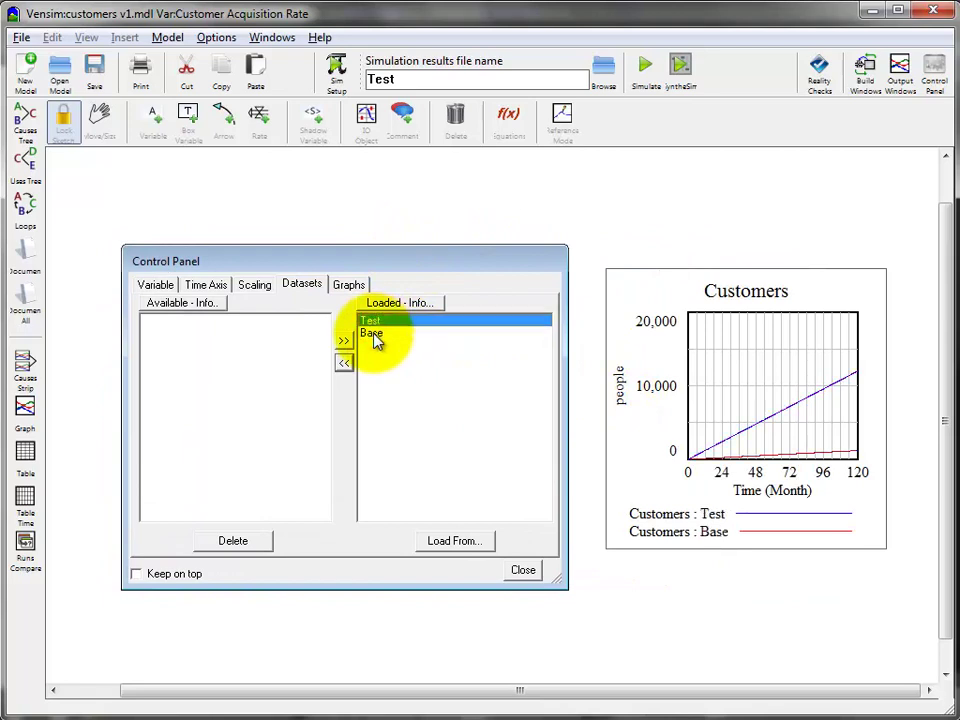
{"action": "left_click", "coordinate": [387, 335]}
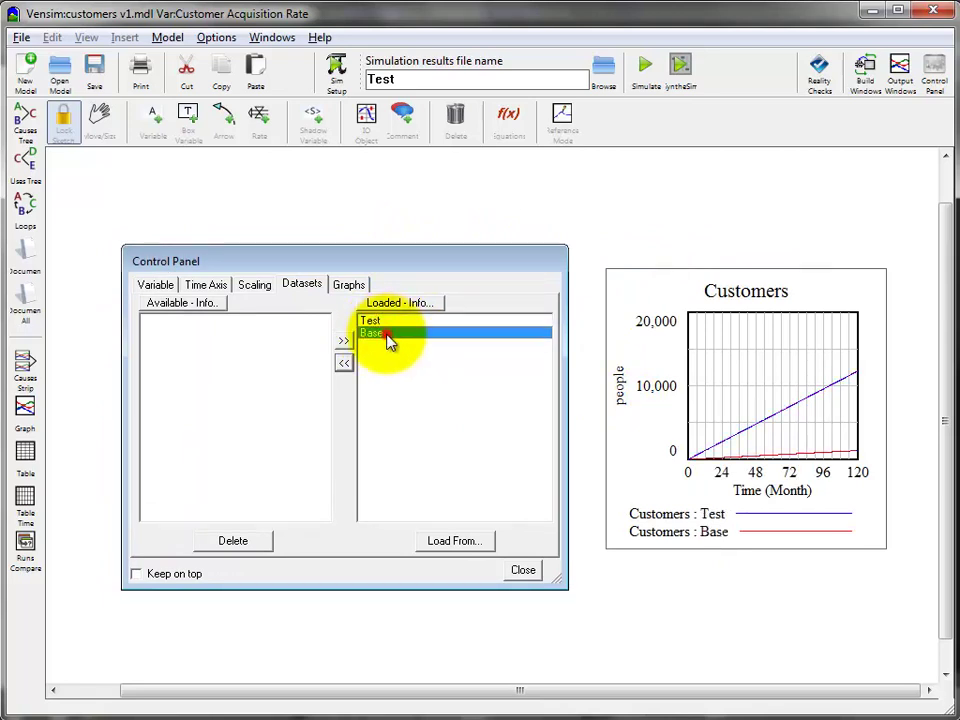
{"action": "left_click", "coordinate": [387, 335]}
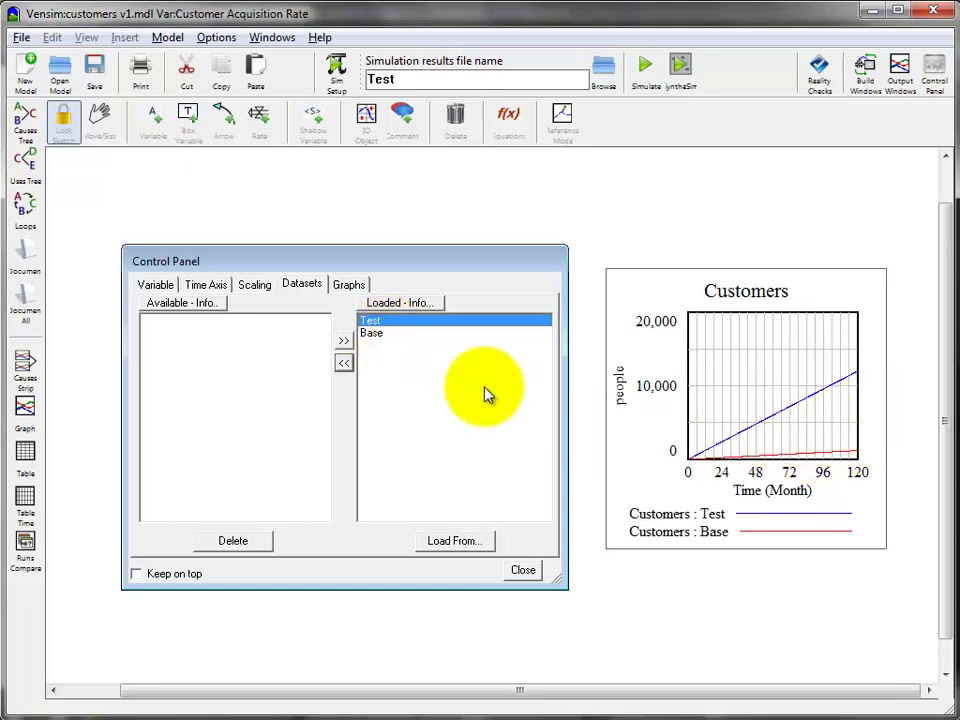
{"action": "left_click", "coordinate": [375, 337]}
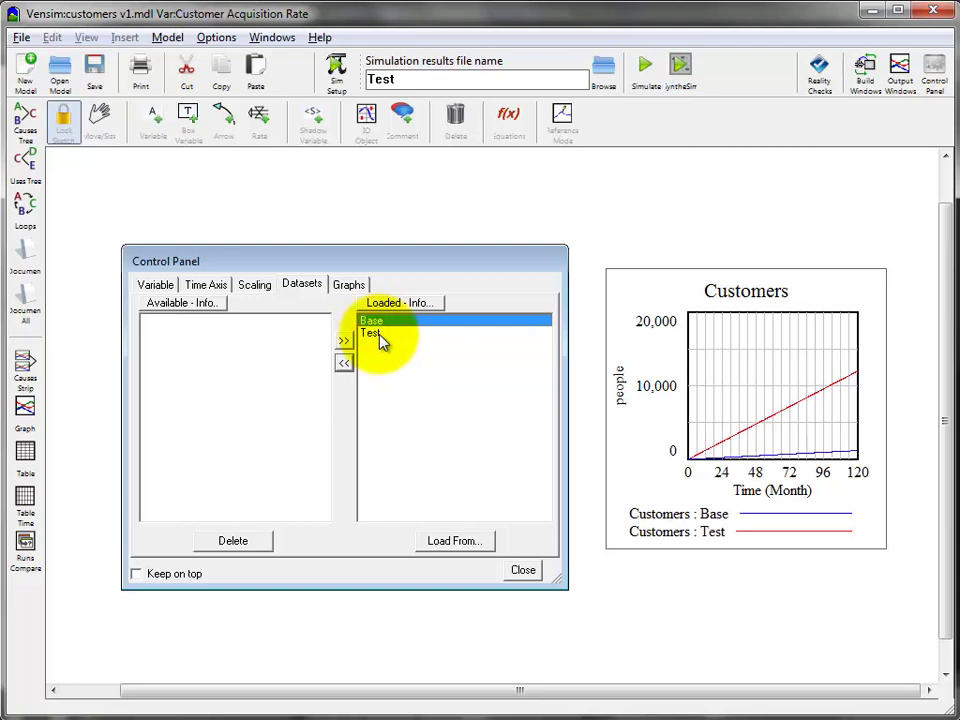
{"action": "left_click", "coordinate": [378, 336]}
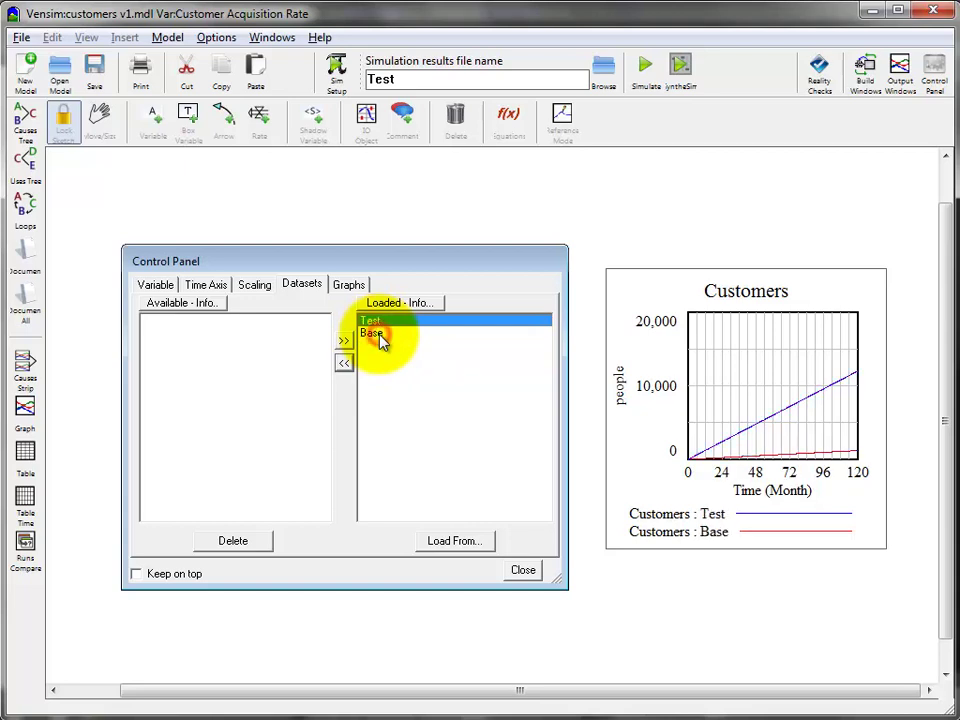
- Put the Base dataset ahead of Test, unload and reload Base, and dismiss the loading report
{"action": "left_click", "coordinate": [379, 338]}
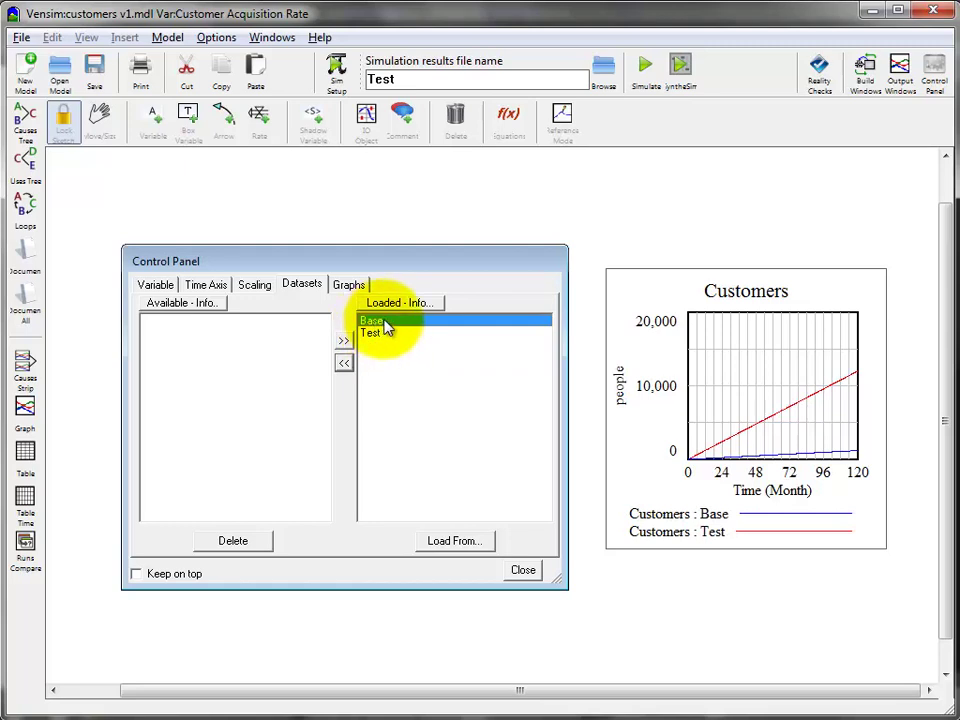
{"action": "double_click", "coordinate": [372, 322]}
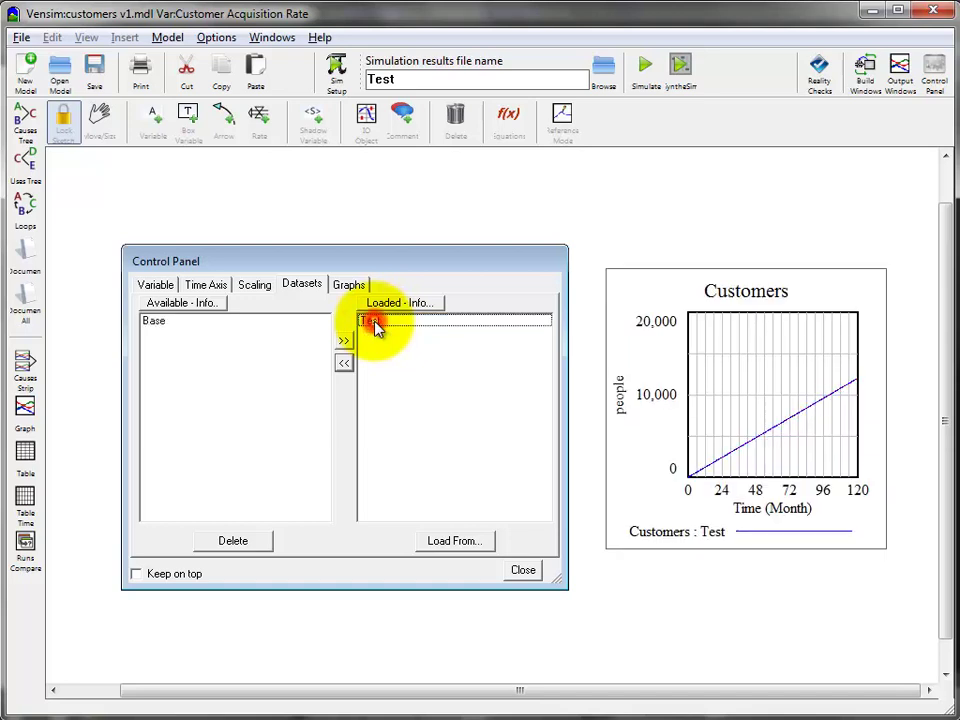
{"action": "left_click", "coordinate": [161, 323]}
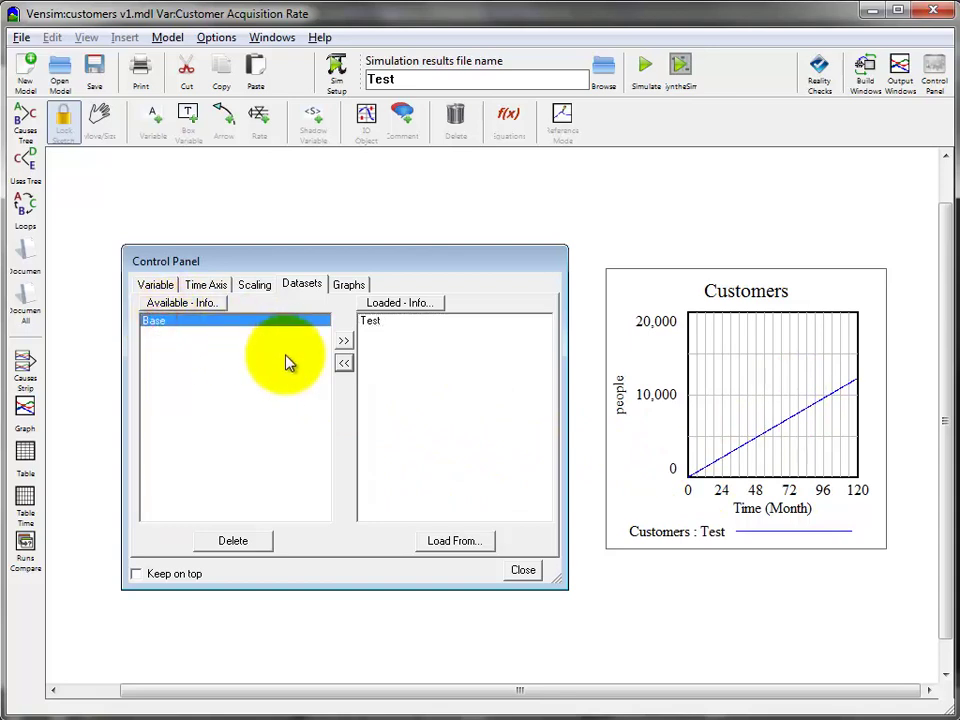
{"action": "left_click", "coordinate": [343, 347]}
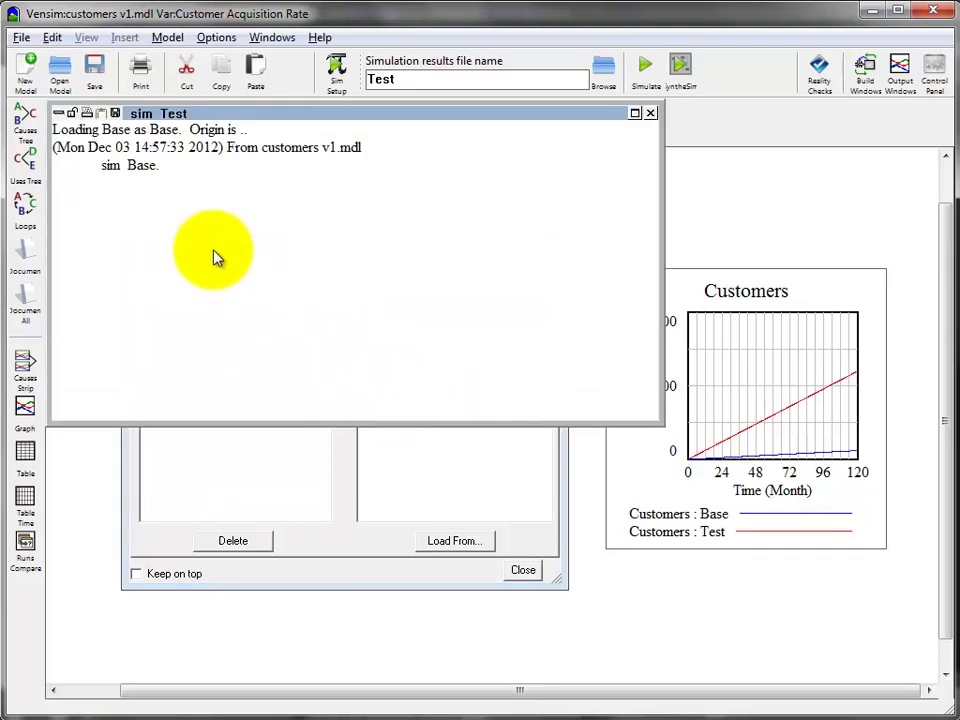
{"action": "left_click", "coordinate": [57, 117]}
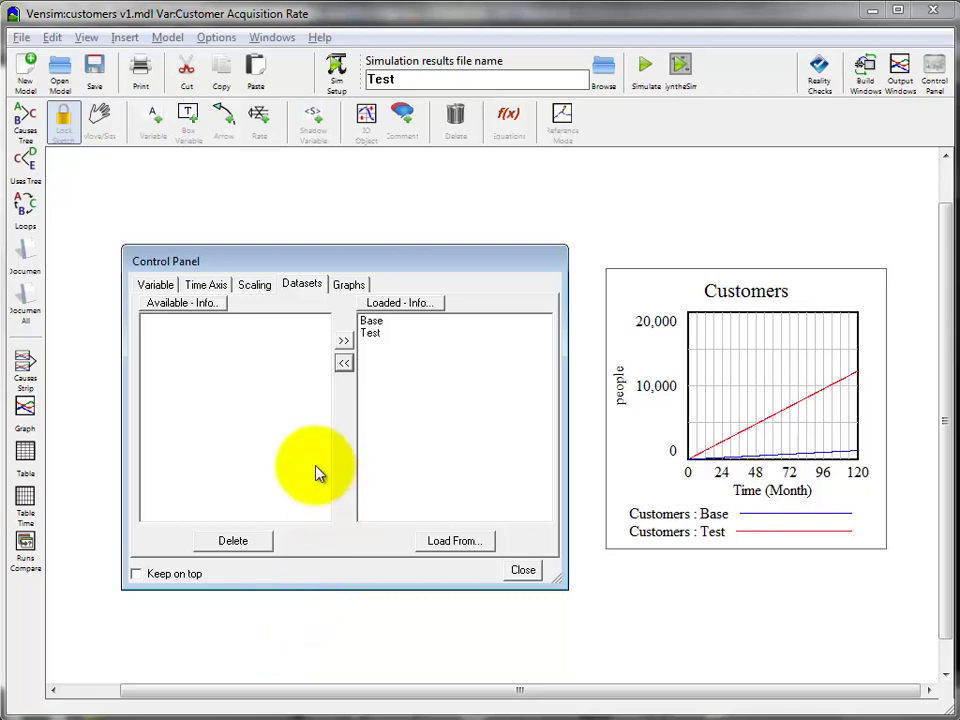
- Compare the constants of the Base and Test runs, moving the comparison report lower on the screen
{"action": "left_click", "coordinate": [26, 548]}
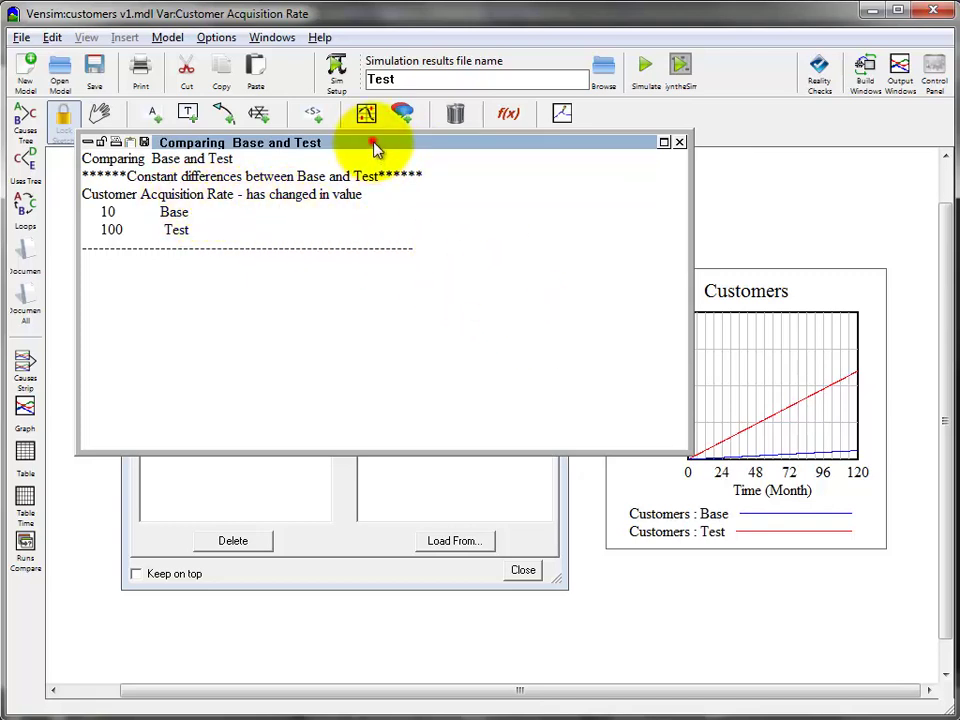
{"action": "left_click_drag", "start_coordinate": [369, 144], "coordinate": [454, 373]}
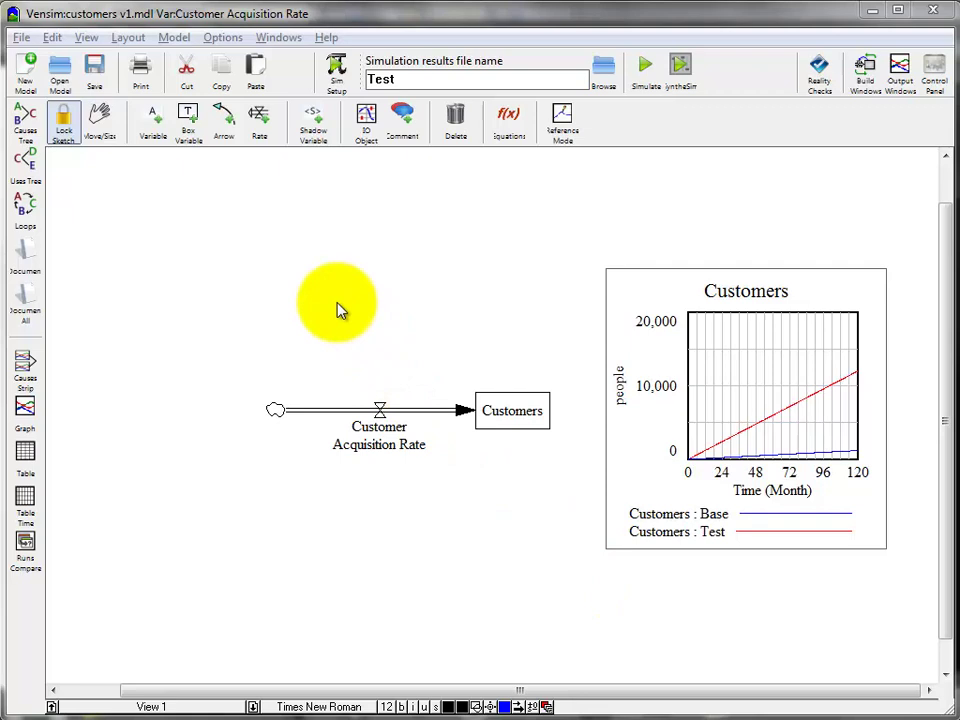
- Add the variables Hardware Sales above the Customer Acquisition Rate flow and Service Sales above the Customers stock
{"action": "left_click", "coordinate": [152, 126]}
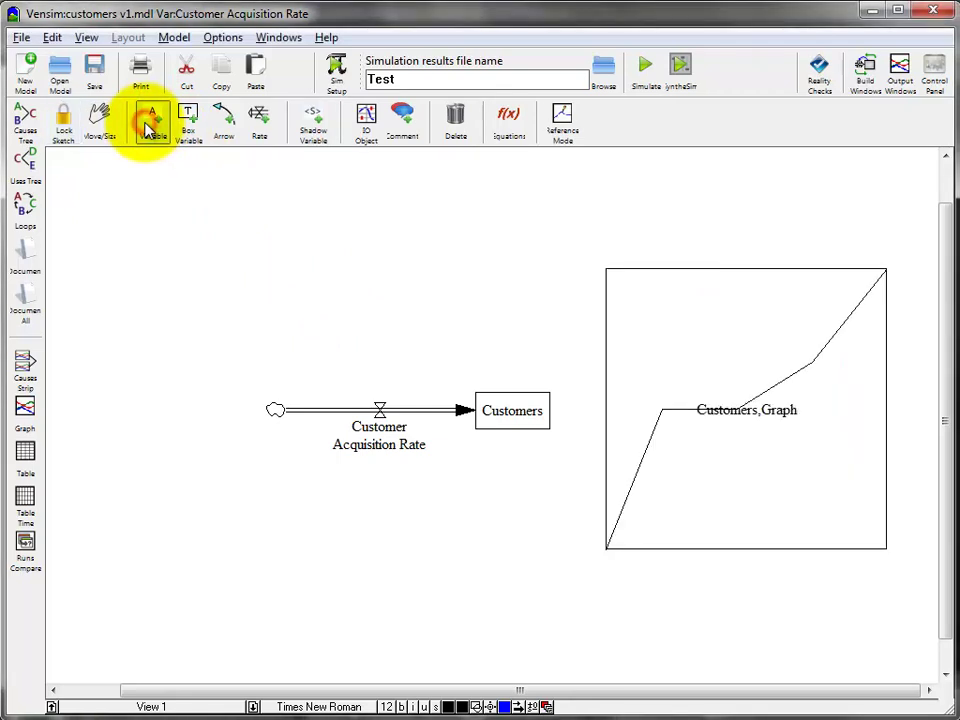
{"action": "left_click", "coordinate": [352, 316]}
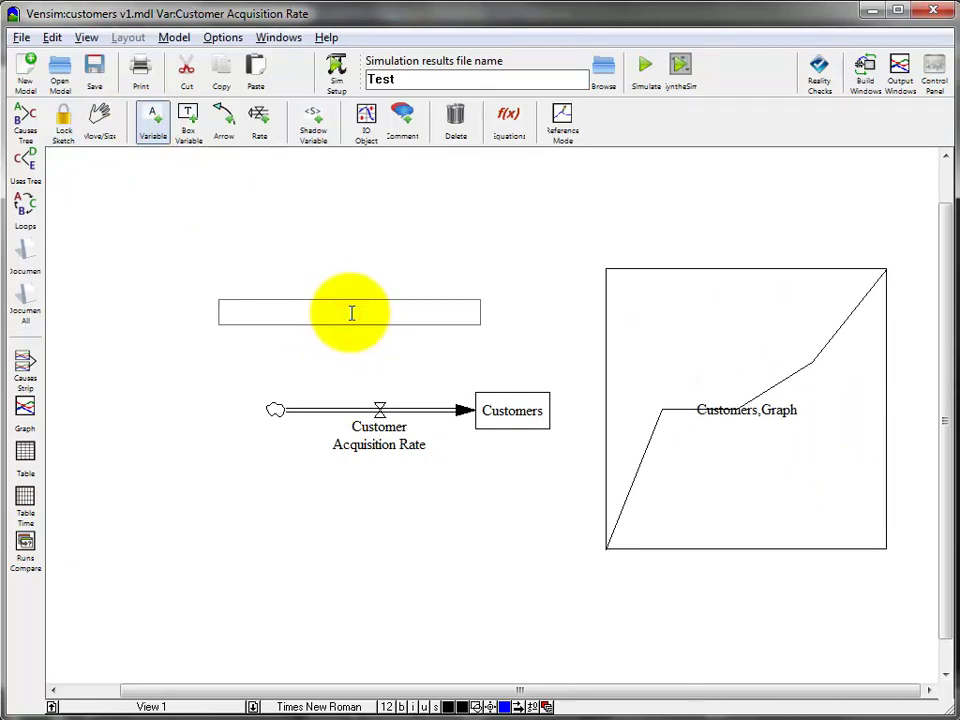
{"action": "type", "text": "Hardware Sales"}
{"action": "key", "text": "Return"}
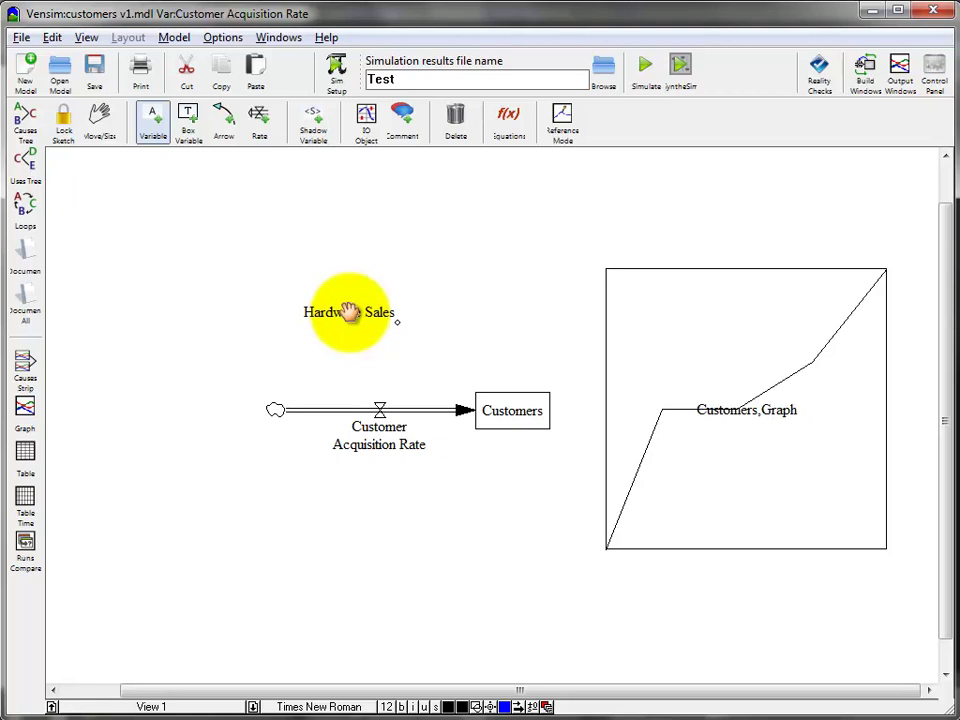
{"action": "left_click", "coordinate": [505, 286]}
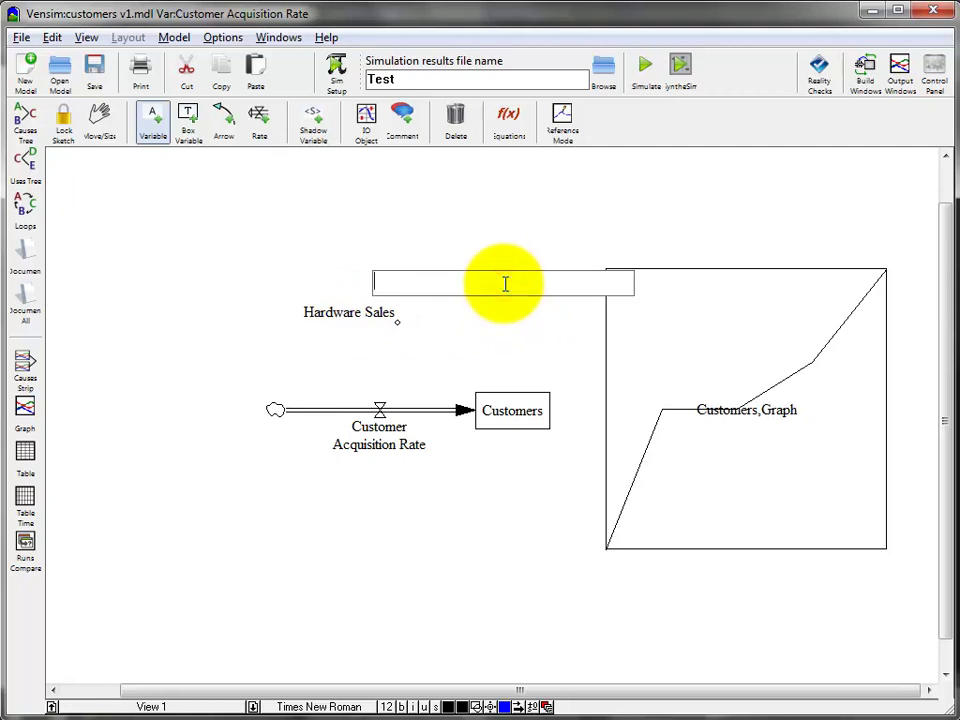
{"action": "type", "text": "Service Sales"}
{"action": "key", "text": "Return"}
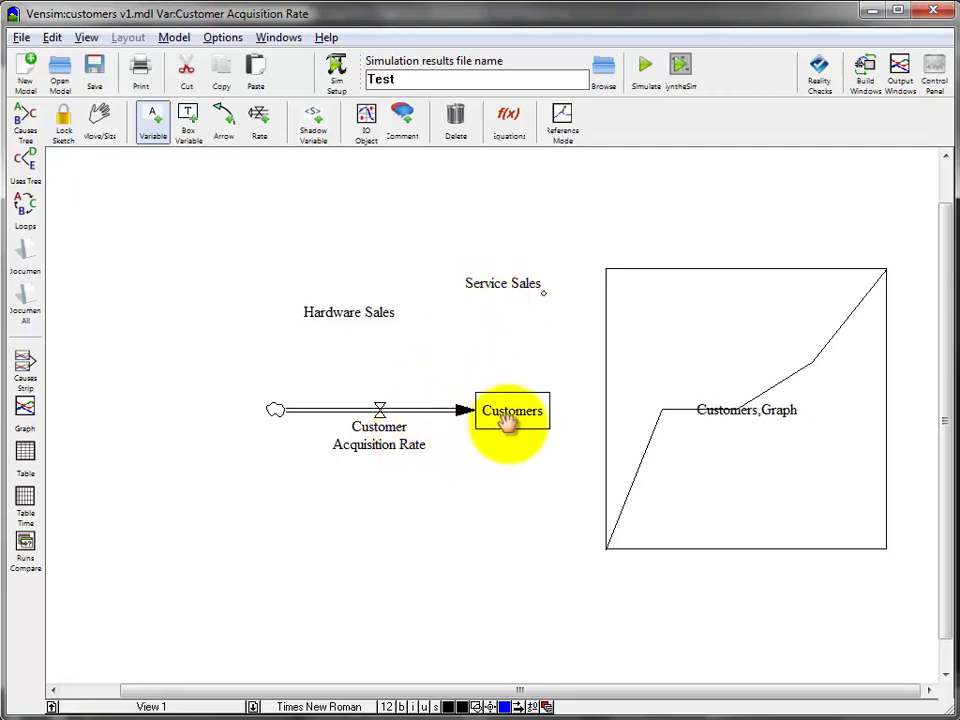
- Draw curved arrows from the Customer Acquisition Rate valve to Hardware Sales and from Customers to Service Sales
{"action": "mouse_move", "coordinate": [519, 402]}
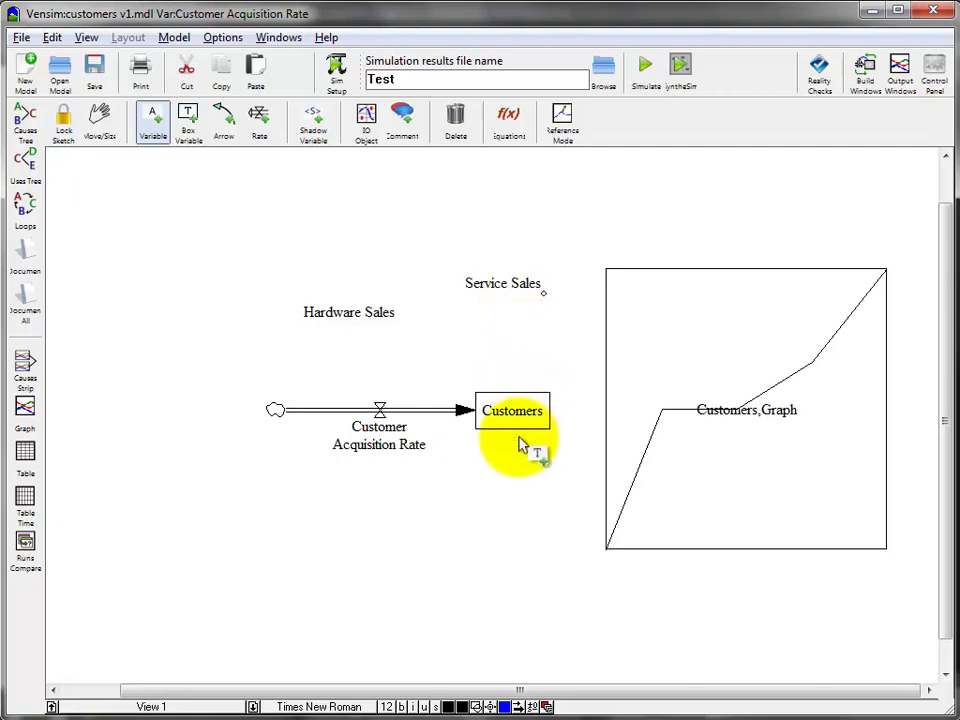
{"action": "left_click", "coordinate": [222, 132]}
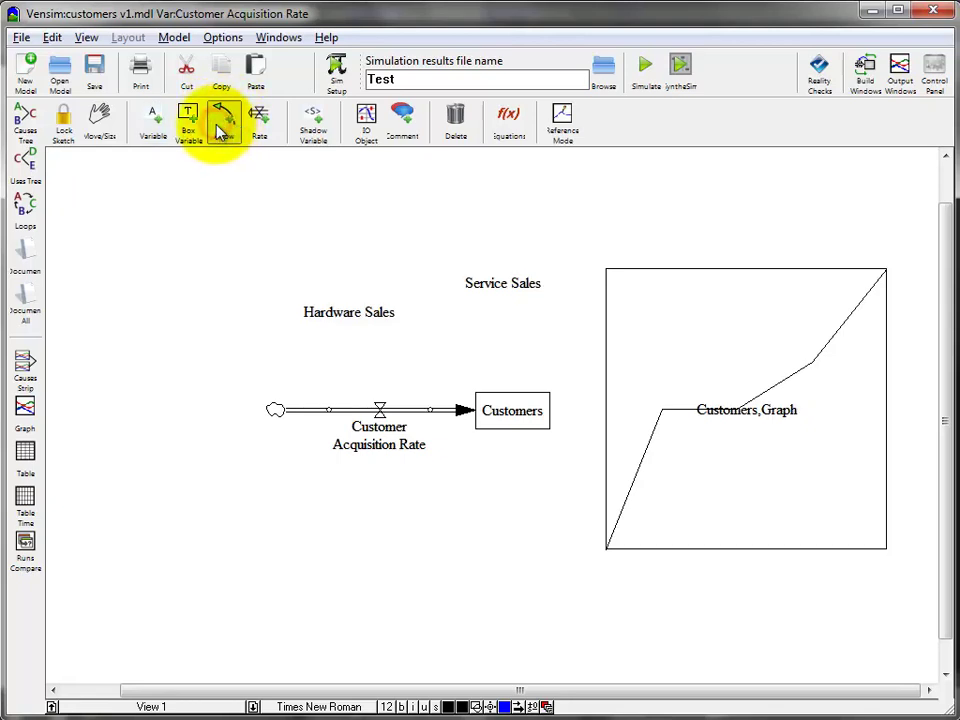
{"action": "left_click_drag", "start_coordinate": [478, 418], "coordinate": [383, 415]}
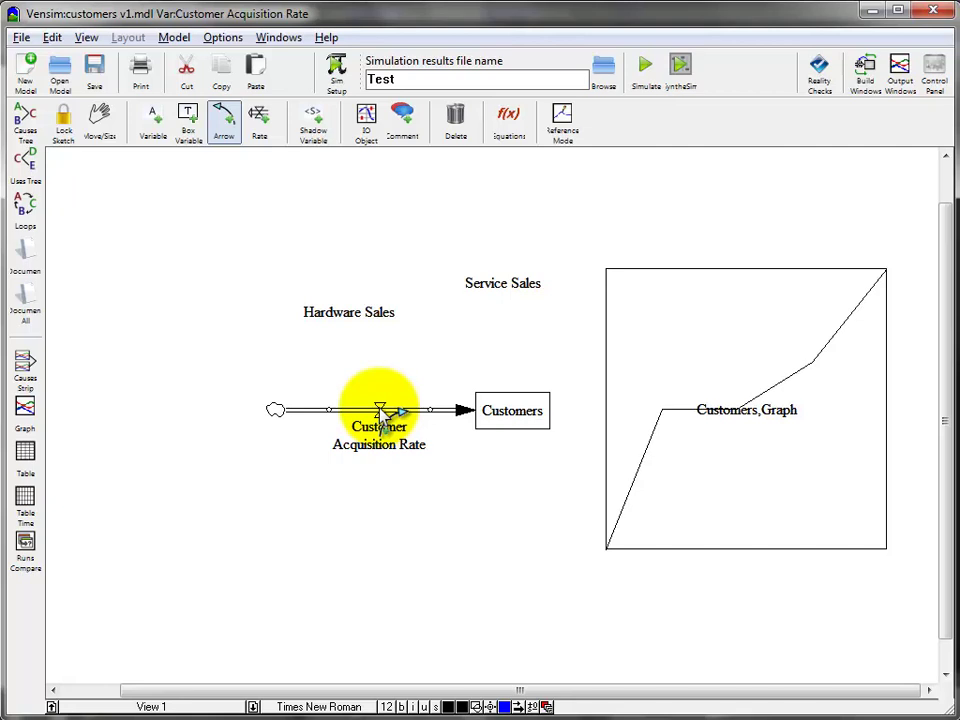
{"action": "left_click_drag", "start_coordinate": [381, 414], "coordinate": [358, 327]}
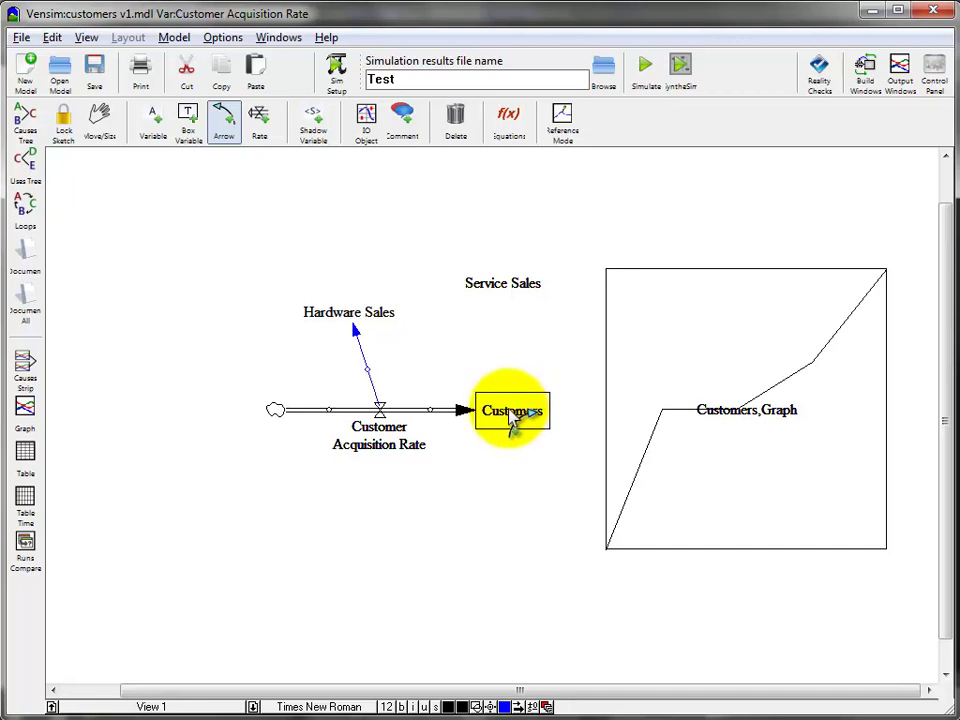
{"action": "left_click", "coordinate": [511, 418]}
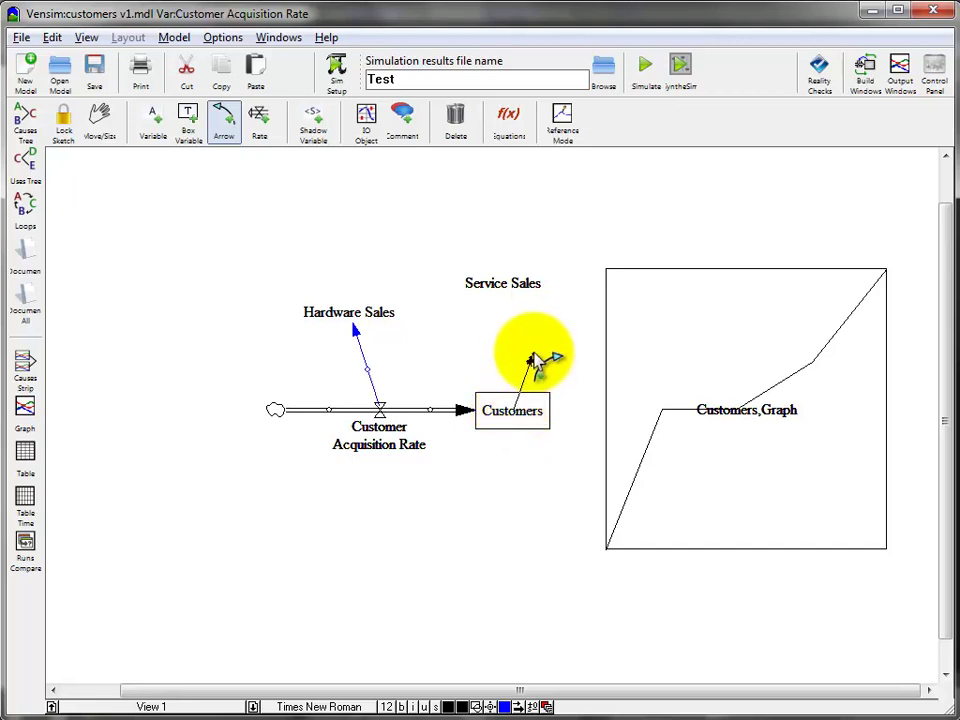
{"action": "left_click", "coordinate": [531, 345]}
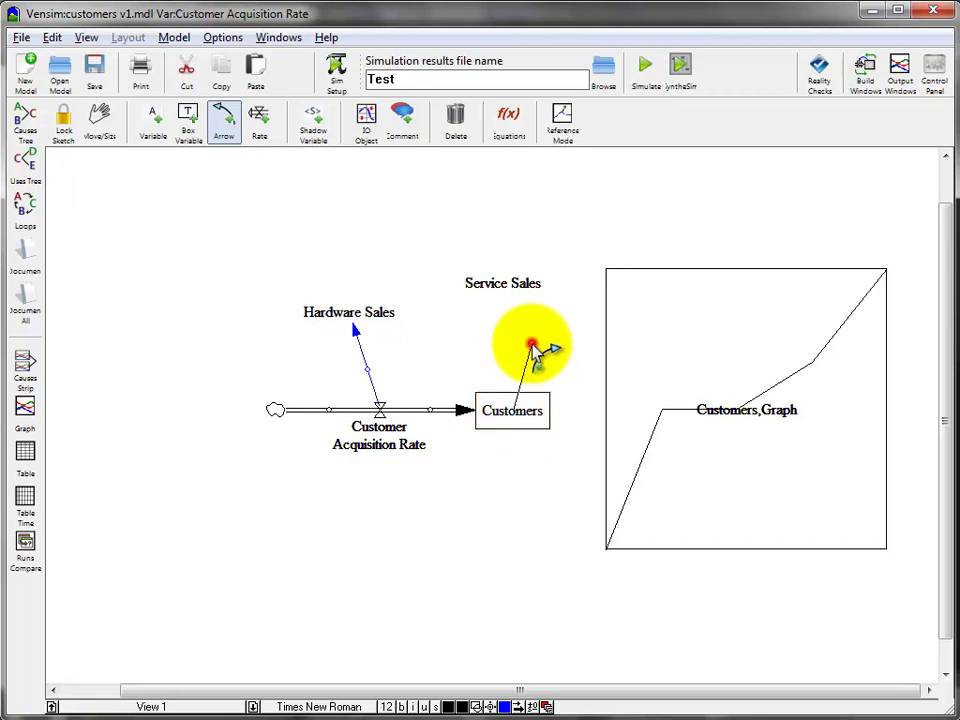
{"action": "left_click", "coordinate": [505, 285]}
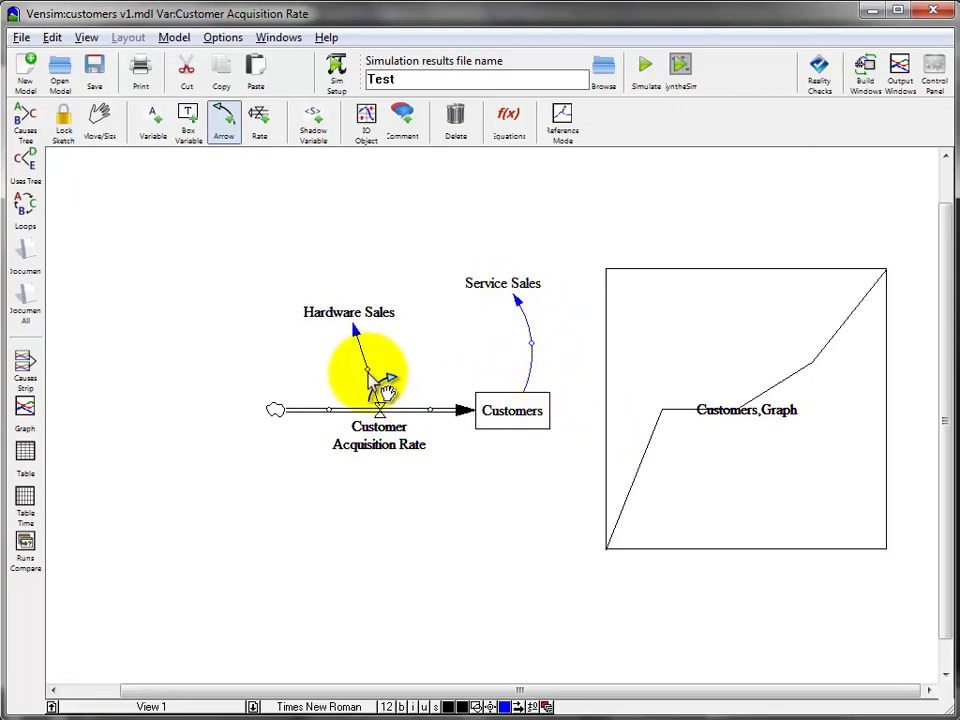
{"action": "left_click", "coordinate": [368, 369]}
{"action": "left_click_drag", "start_coordinate": [368, 369], "coordinate": [352, 375]}
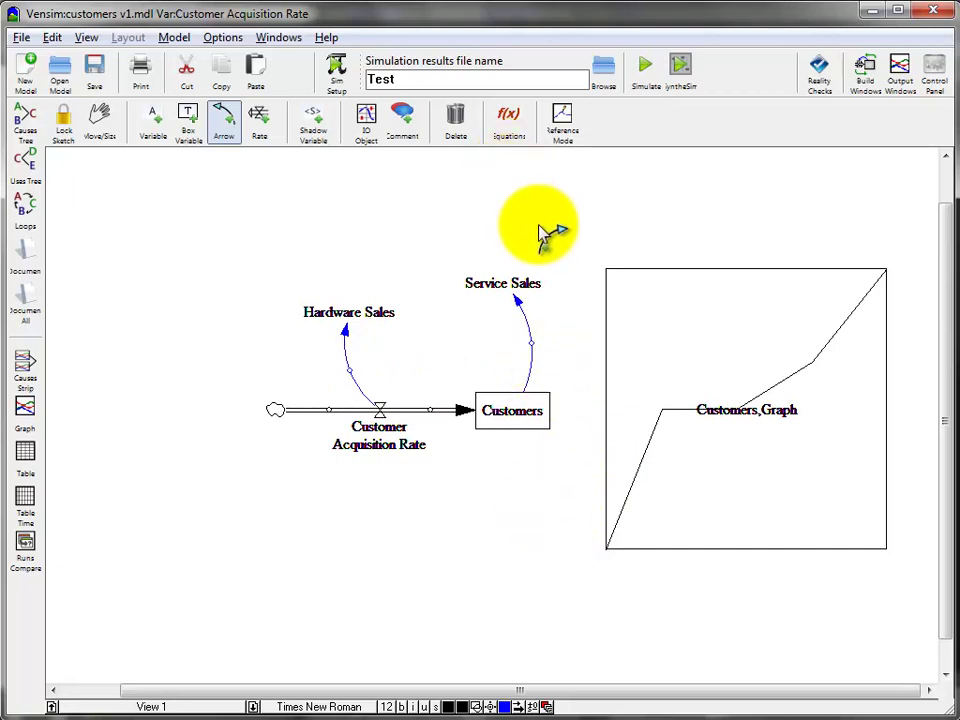
- Add the variables Hardware sales per new customer beside Hardware Sales and Service sales per existing customer above Service Sales
{"action": "left_click", "coordinate": [150, 120]}
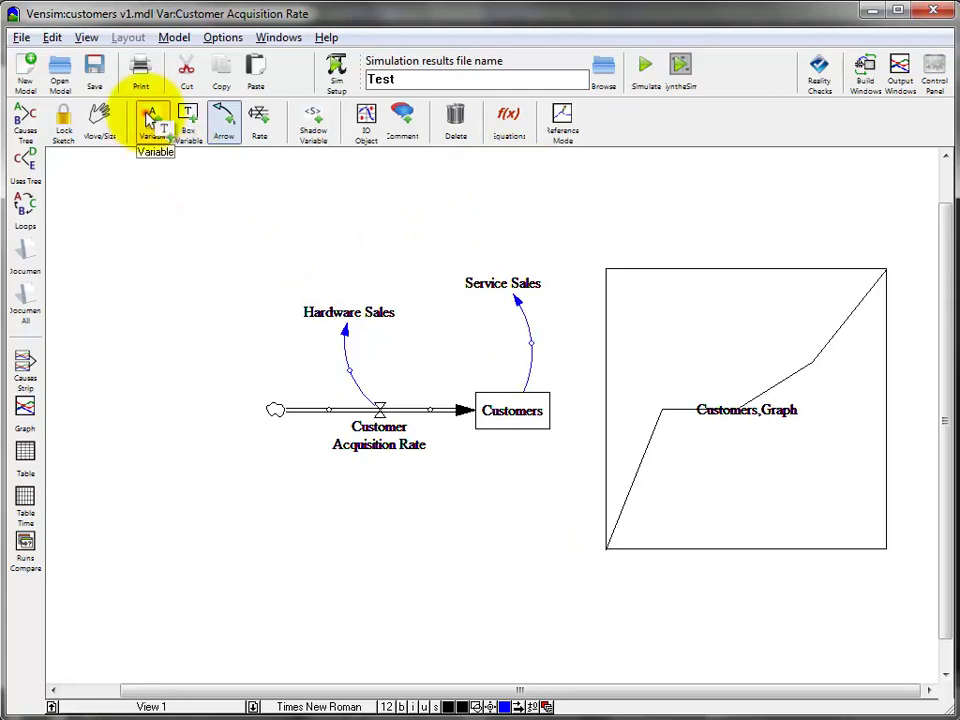
{"action": "left_click", "coordinate": [182, 298]}
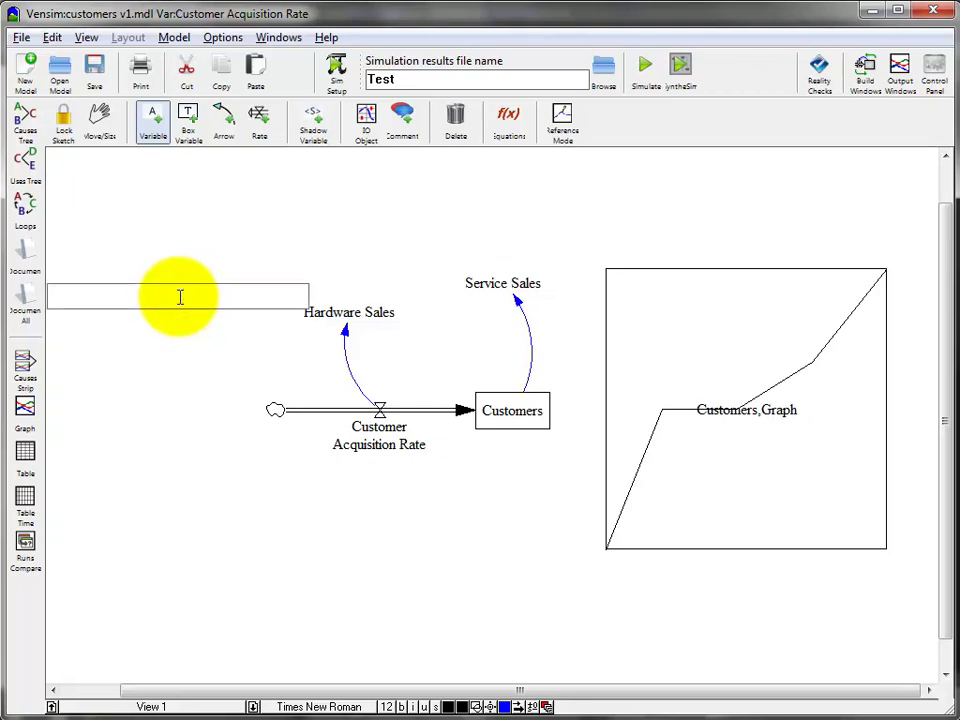
{"action": "type", "text": "Hardware sales per "}
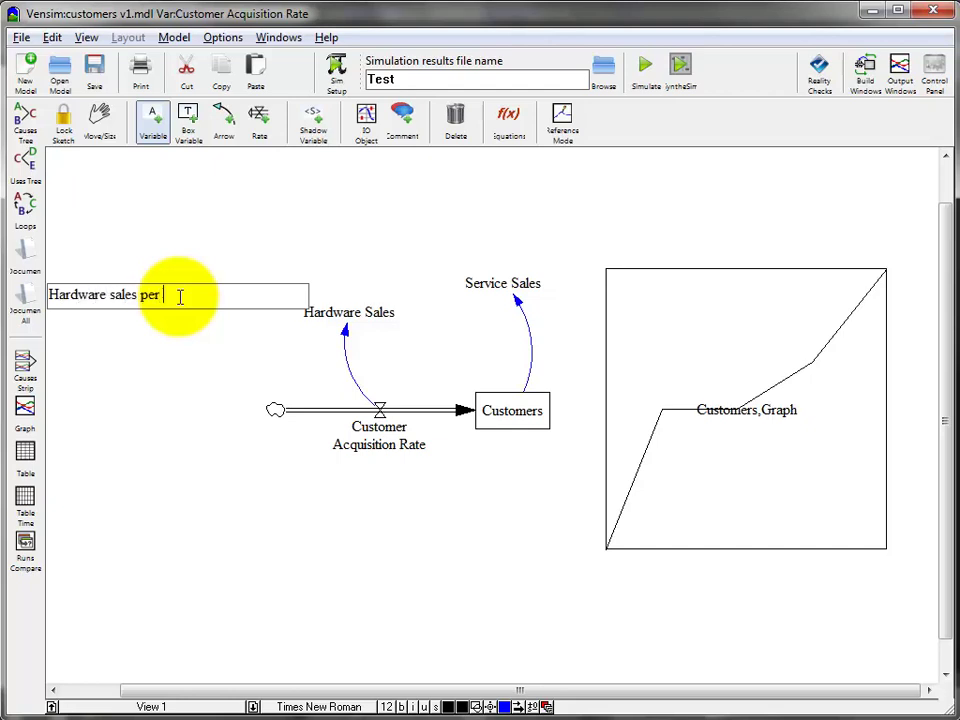
{"action": "type", "text": "new customer"}
{"action": "key", "text": "Return"}
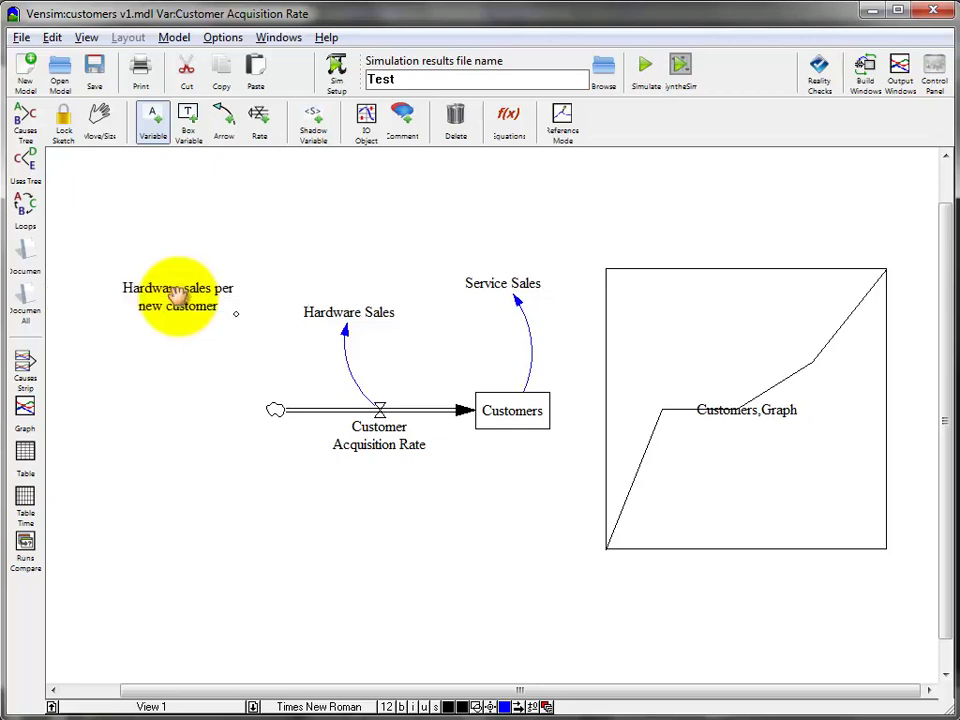
{"action": "left_click", "coordinate": [598, 205]}
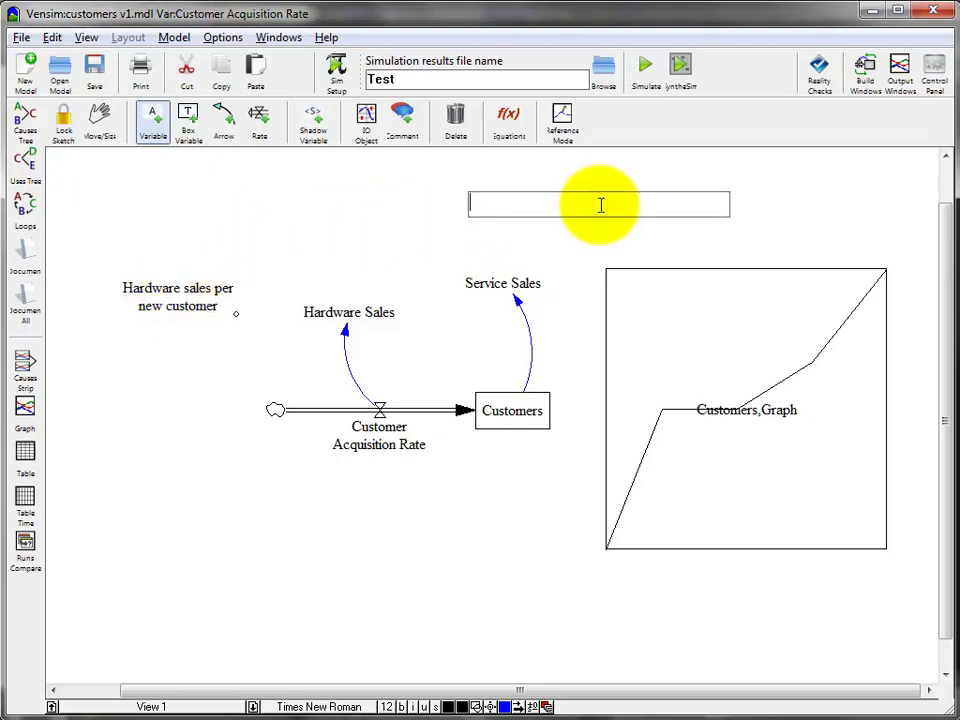
{"action": "type", "text": "Service sales per e"}
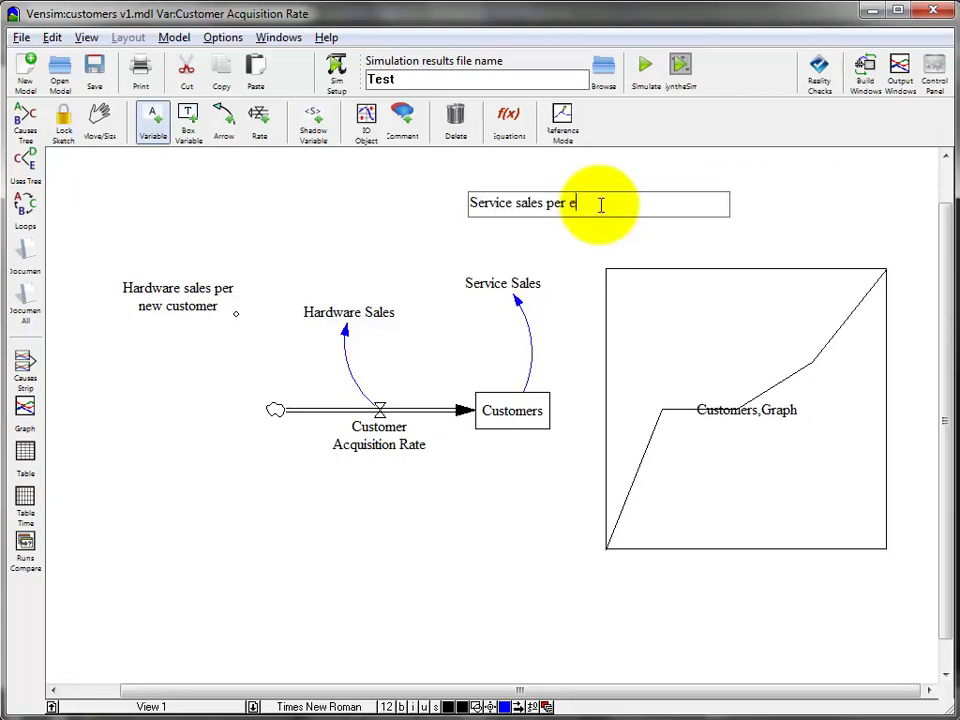
{"action": "type", "text": "xisting custo"}
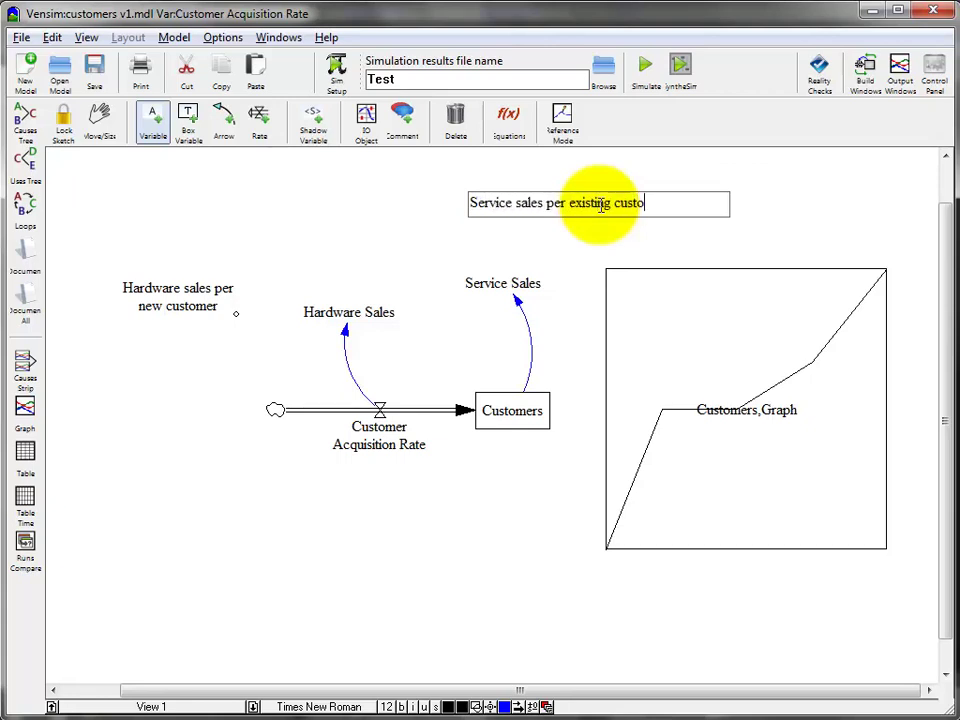
{"action": "type", "text": "mer"}
{"action": "key", "text": "Return"}
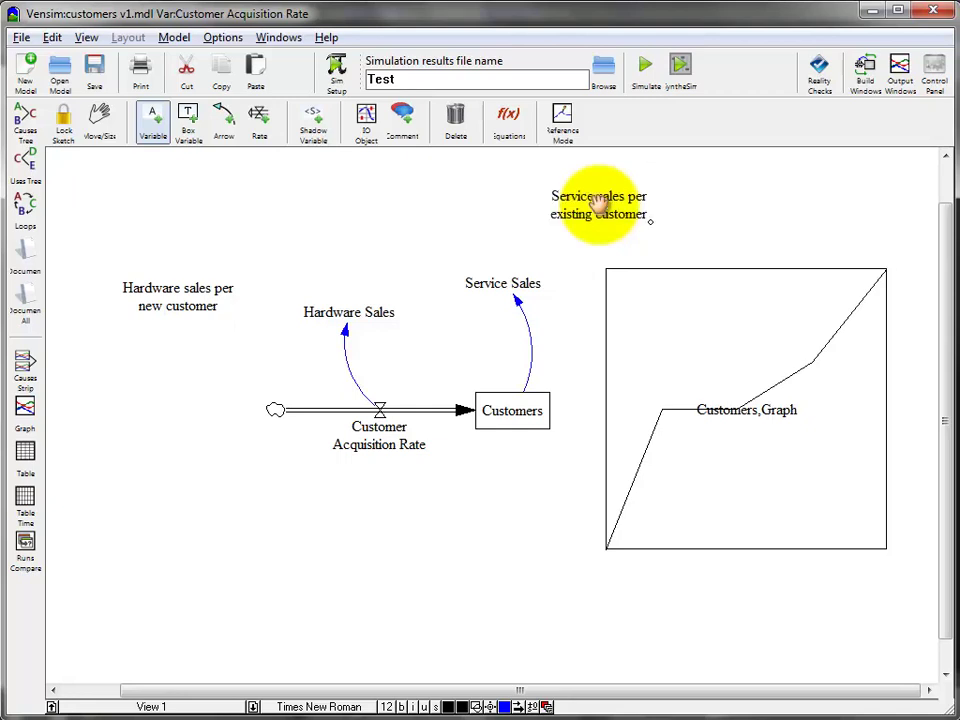
- Connect Hardware sales per new customer to Hardware Sales and Service sales per existing customer to Service Sales with arrows
{"action": "left_click", "coordinate": [220, 125]}
{"action": "left_click", "coordinate": [183, 299]}
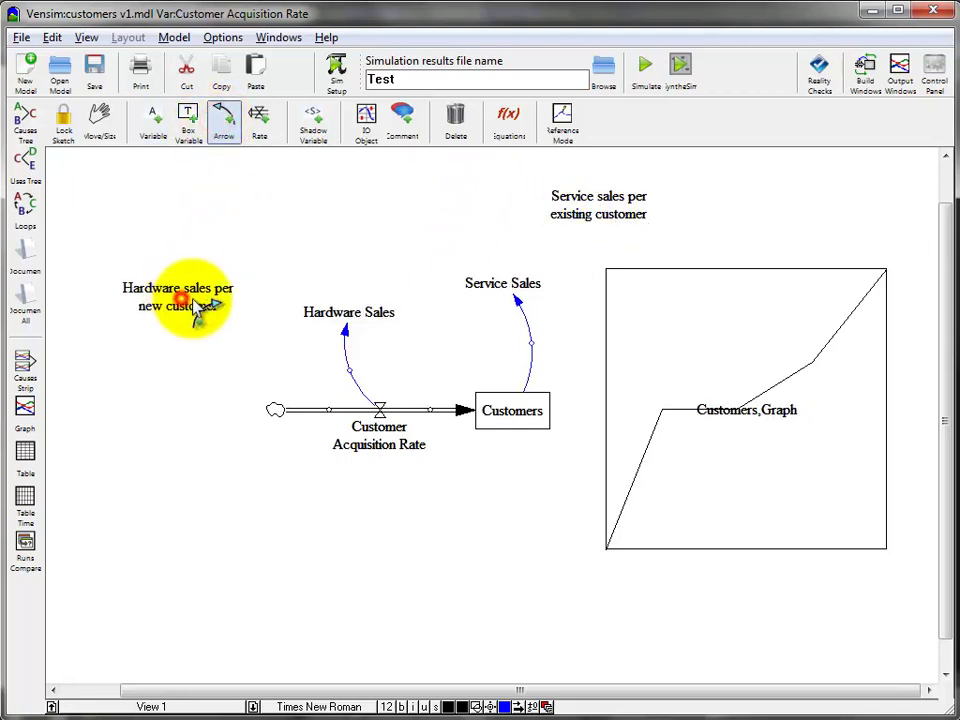
{"action": "left_click", "coordinate": [336, 318]}
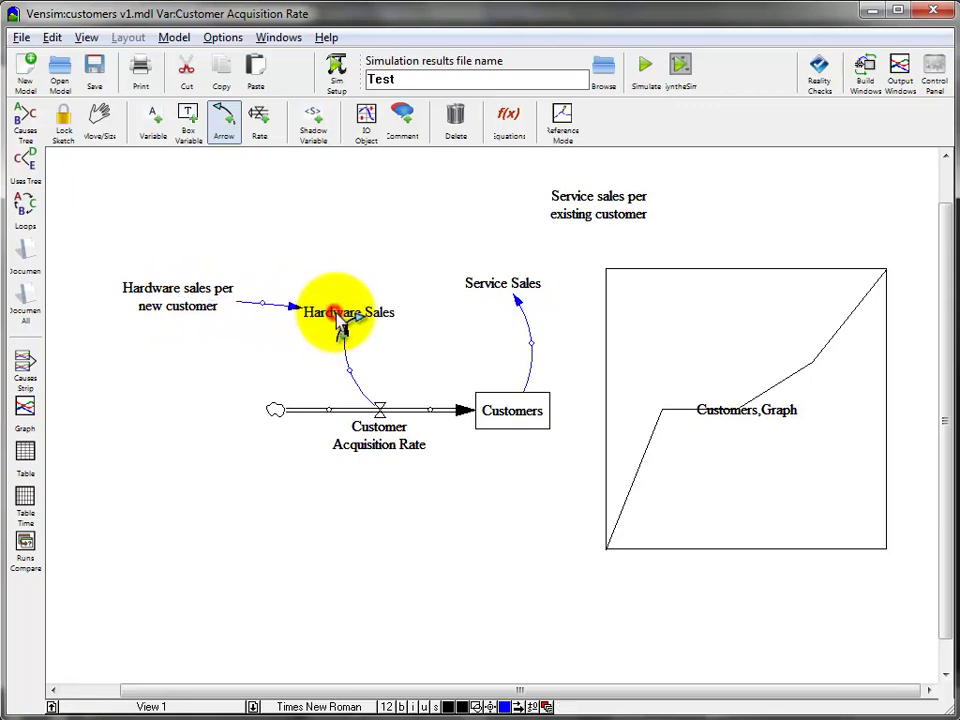
{"action": "left_click", "coordinate": [605, 204]}
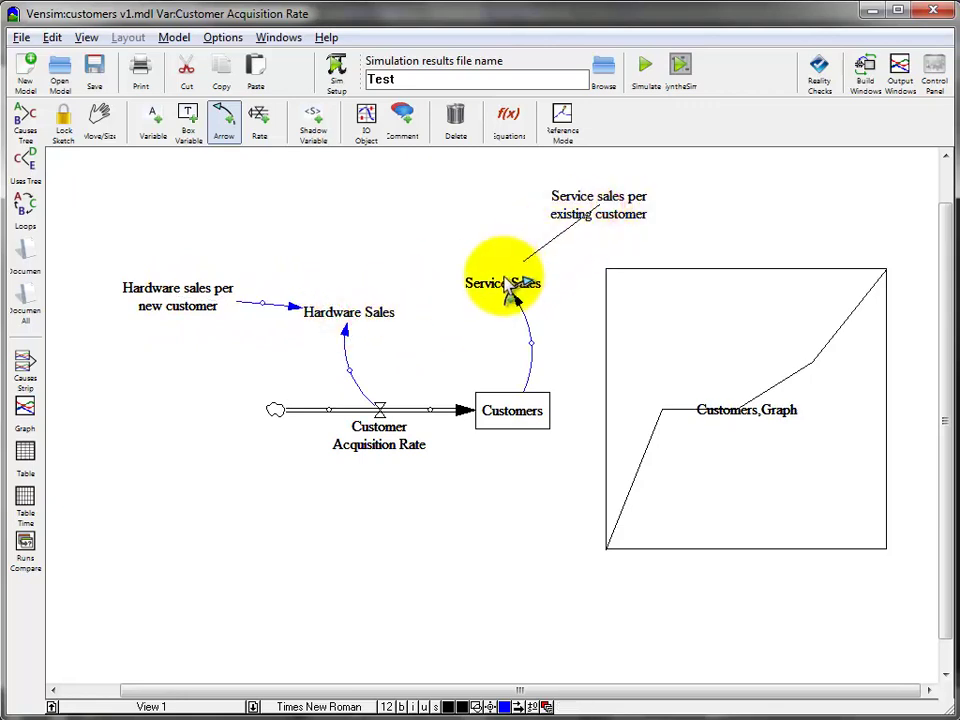
{"action": "left_click", "coordinate": [503, 284]}
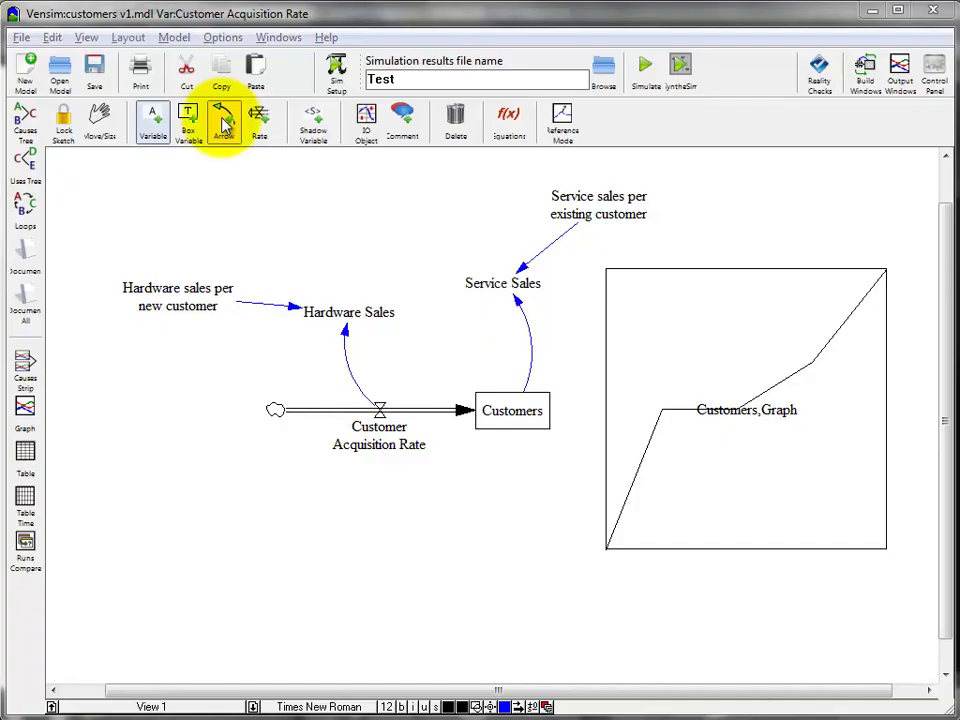
{"action": "left_click", "coordinate": [224, 120]}
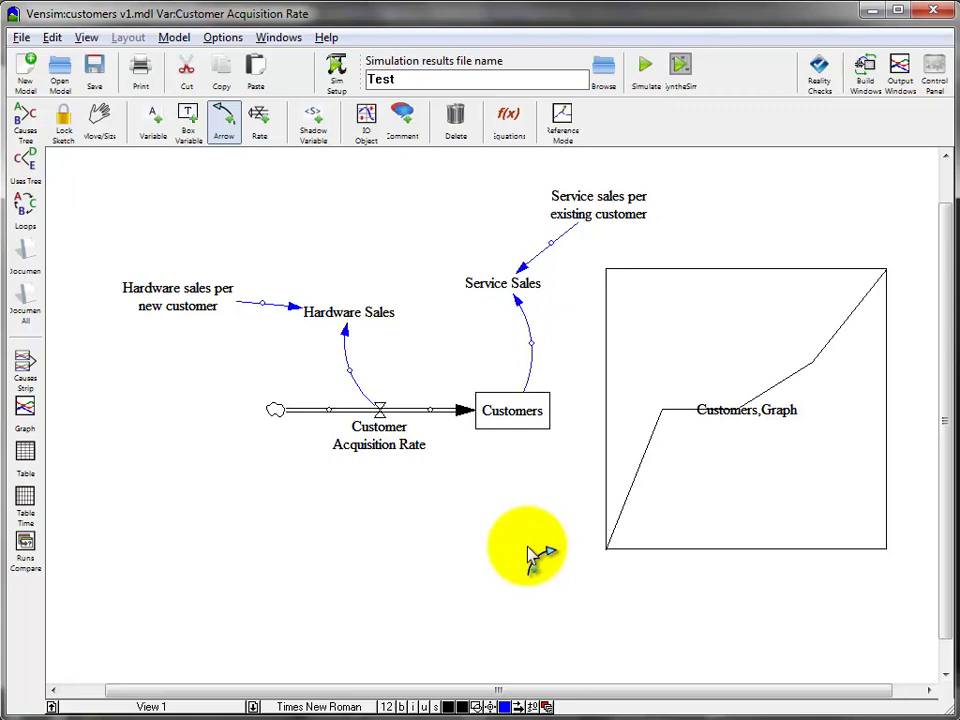
- Add the variable Hardware share of sales above and between Hardware Sales and Service Sales
{"action": "left_click", "coordinate": [152, 118]}
{"action": "left_click", "coordinate": [411, 228]}
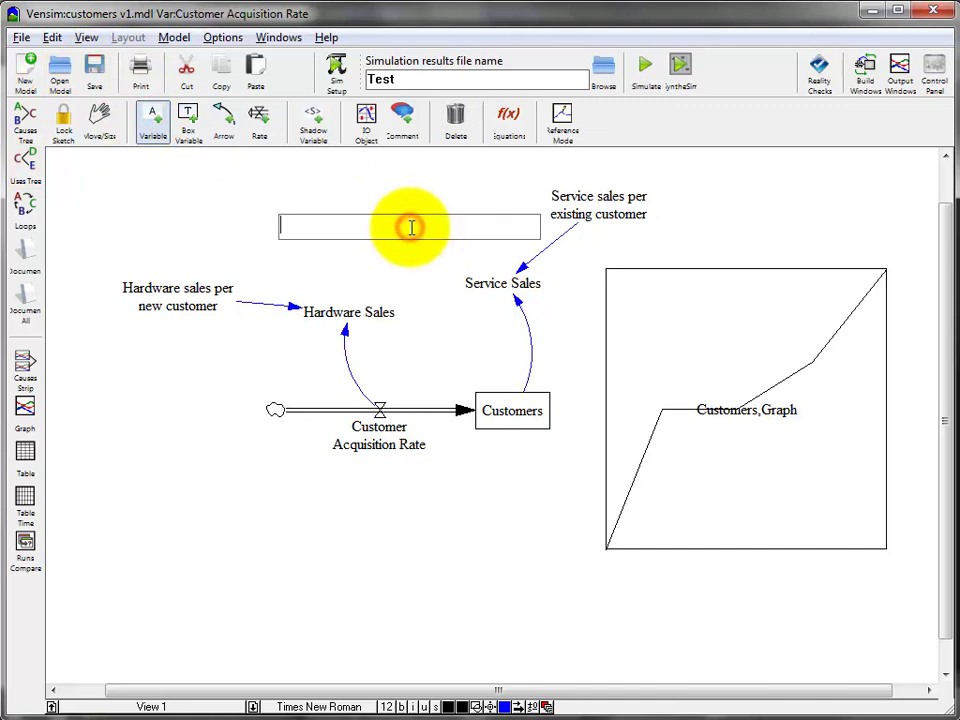
{"action": "type", "text": "Hardware share of sales"}
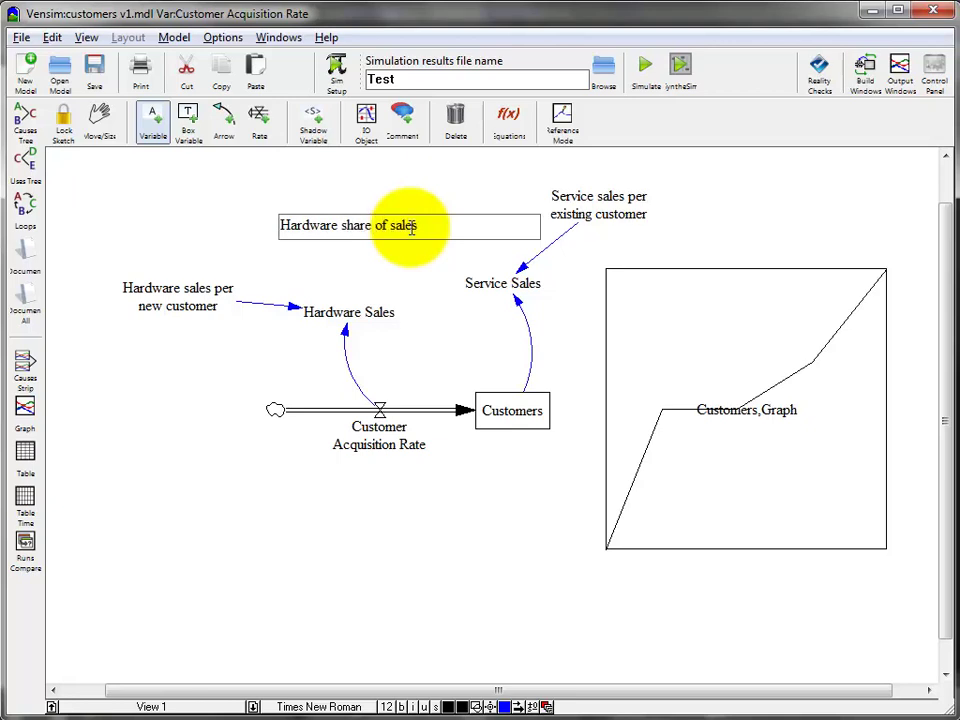
{"action": "key", "text": "Return"}
- Draw curved arrows from Hardware Sales and from Service Sales to Hardware share of sales
{"action": "left_click", "coordinate": [223, 120]}
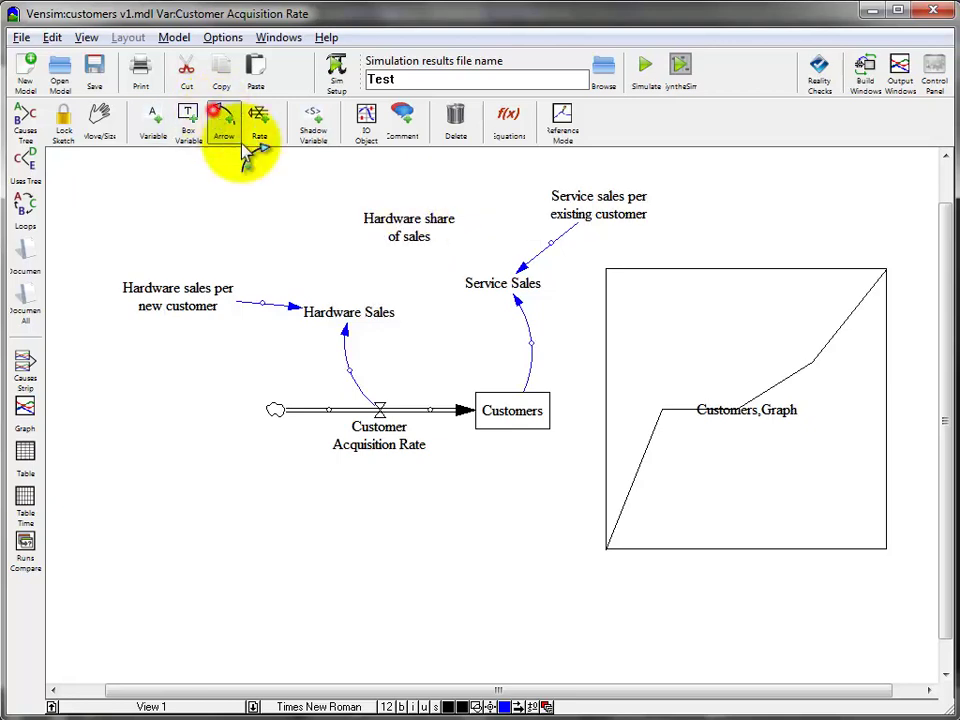
{"action": "left_click", "coordinate": [341, 318]}
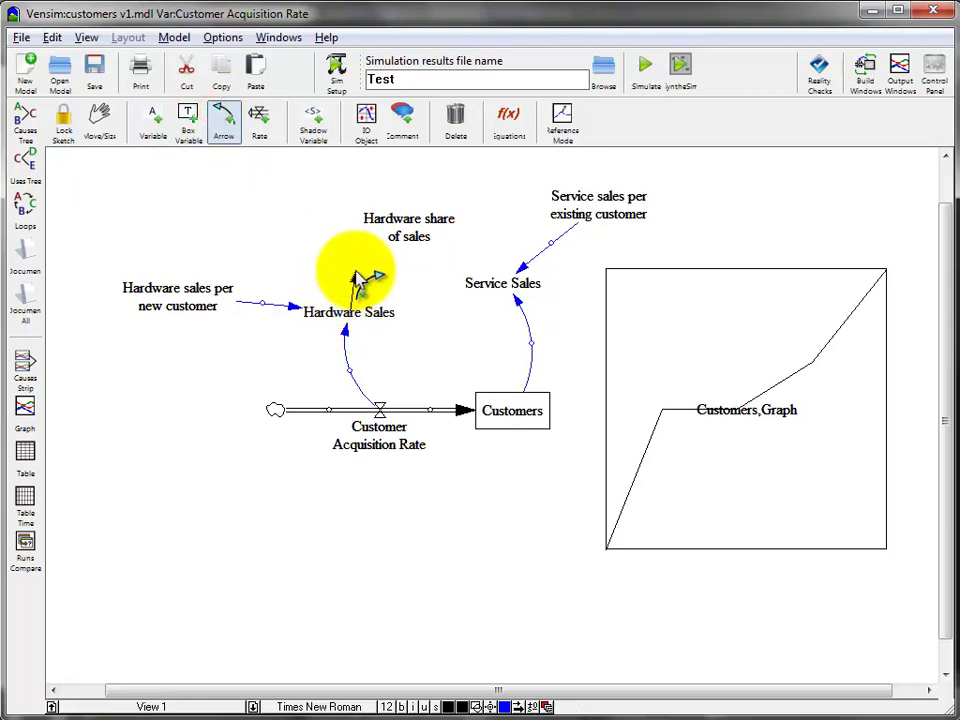
{"action": "left_click", "coordinate": [355, 270]}
{"action": "left_click", "coordinate": [405, 238]}
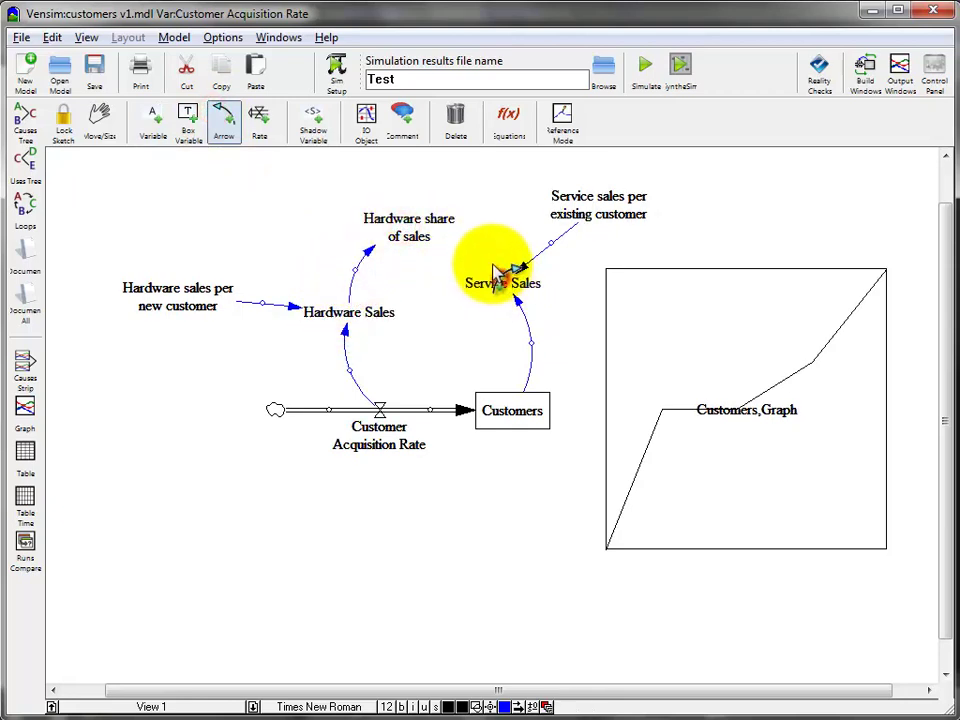
{"action": "left_click", "coordinate": [480, 258]}
{"action": "left_click", "coordinate": [429, 240]}
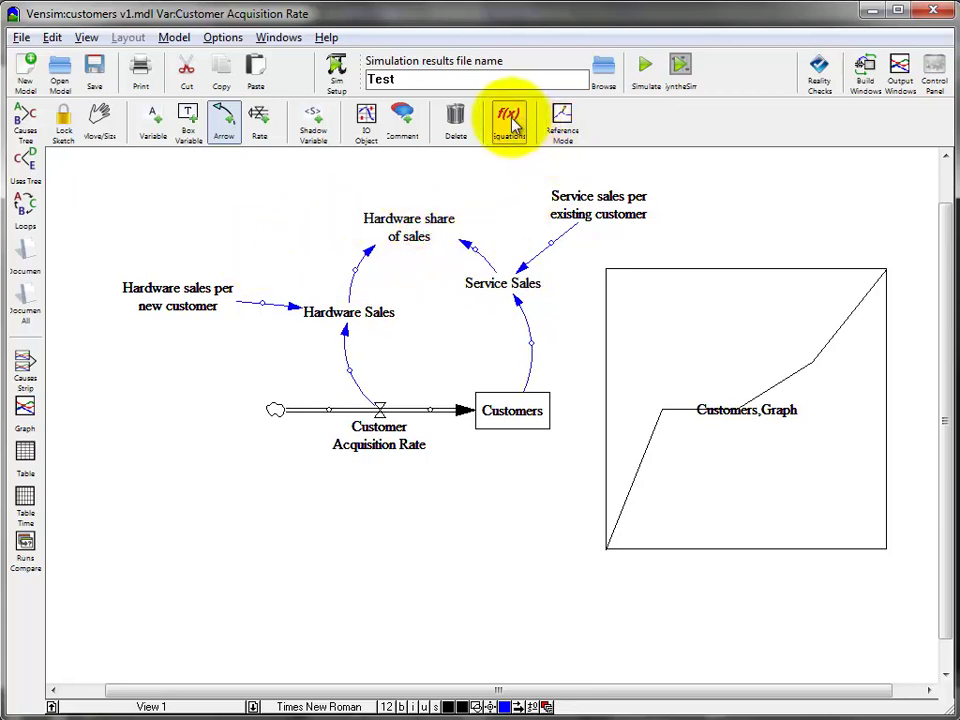
- Define the Hardware Sales equation as Customer Acquisition Rate*Hardware sales per new customer
{"action": "left_click", "coordinate": [508, 118]}
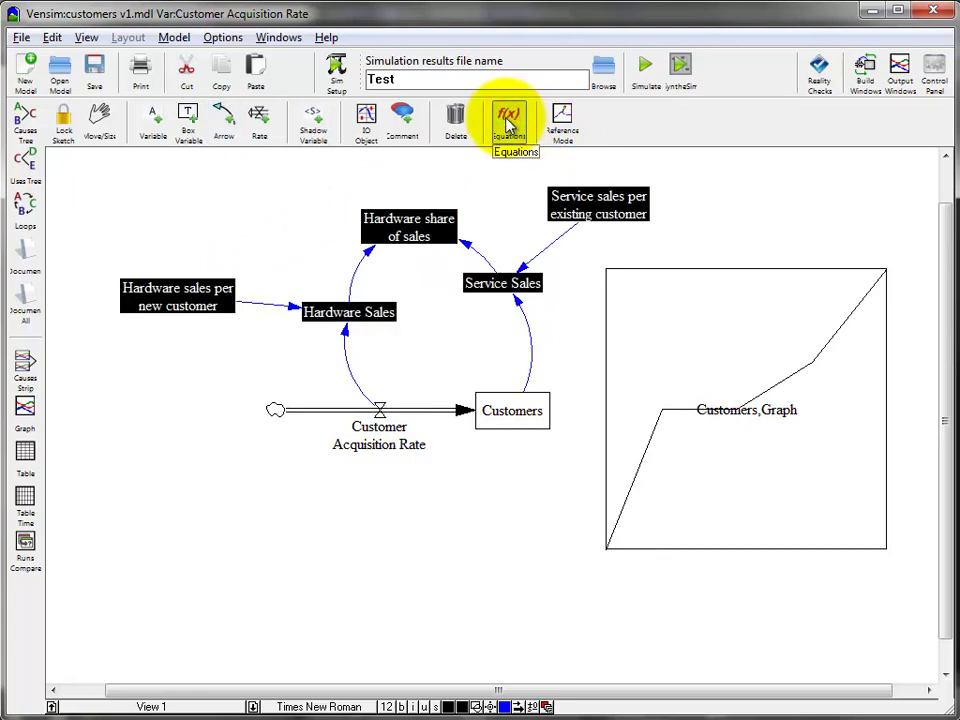
{"action": "left_click", "coordinate": [340, 314]}
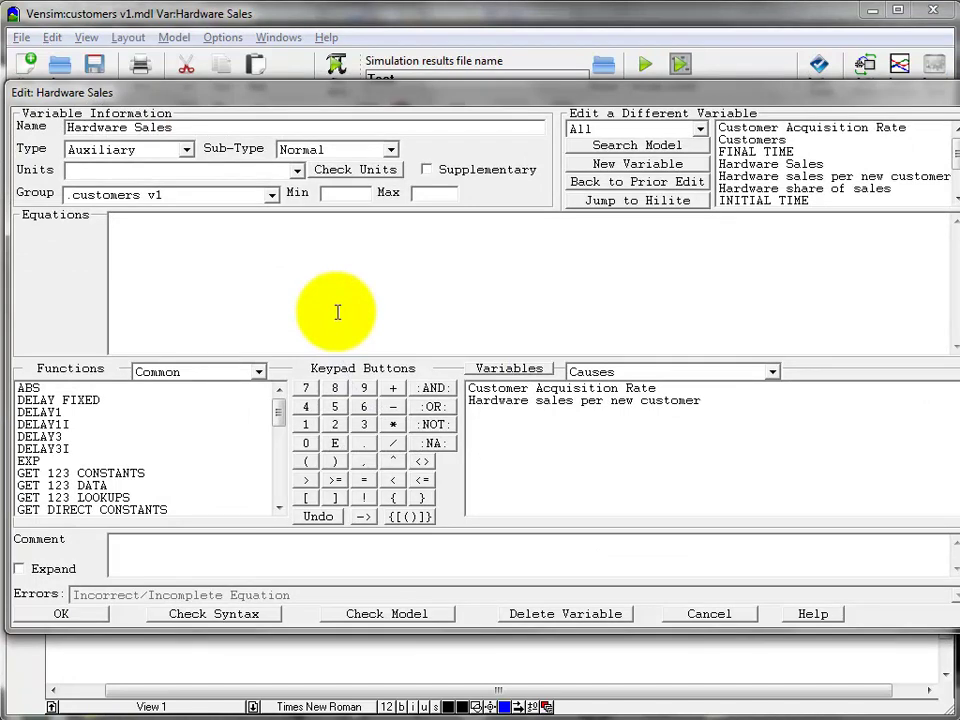
{"action": "left_click", "coordinate": [530, 391]}
{"action": "left_click", "coordinate": [530, 391]}
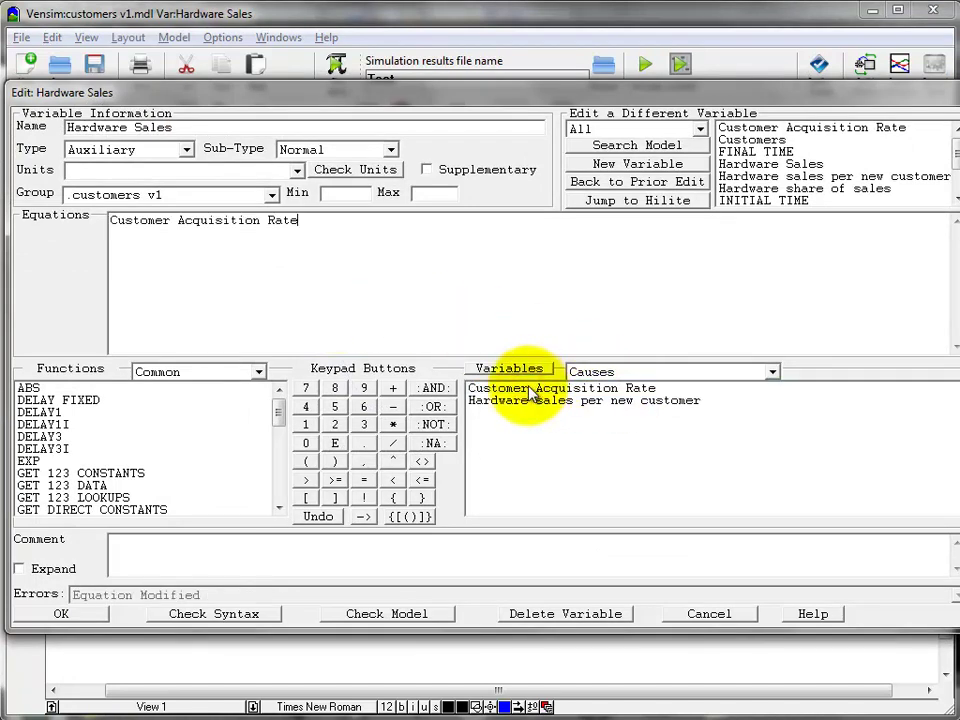
{"action": "left_click", "coordinate": [393, 426]}
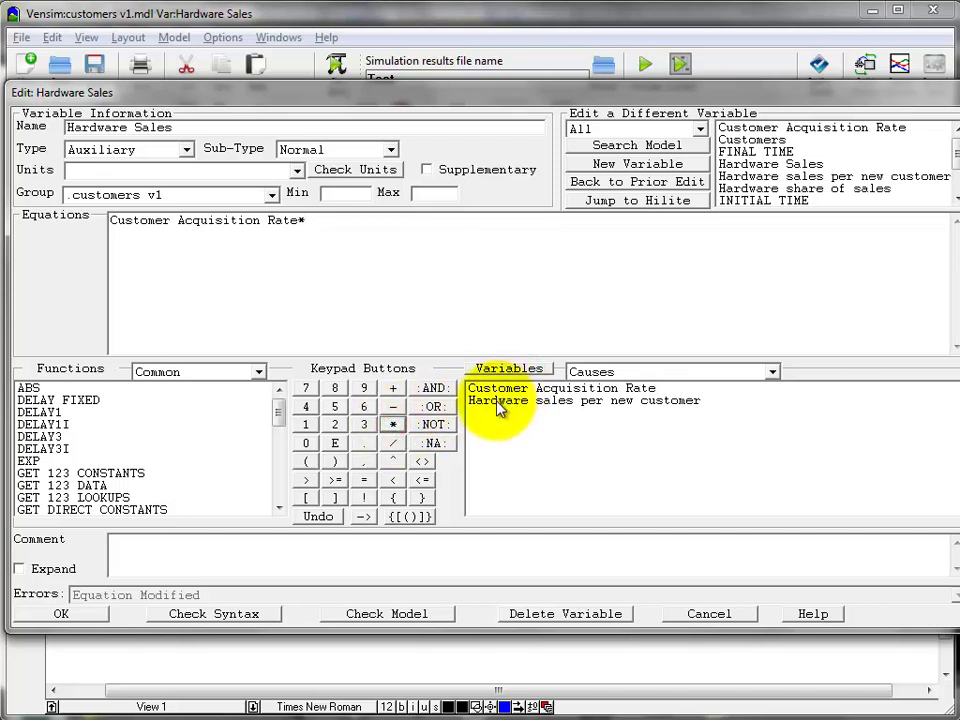
{"action": "left_click", "coordinate": [500, 405]}
{"action": "left_click", "coordinate": [500, 405]}
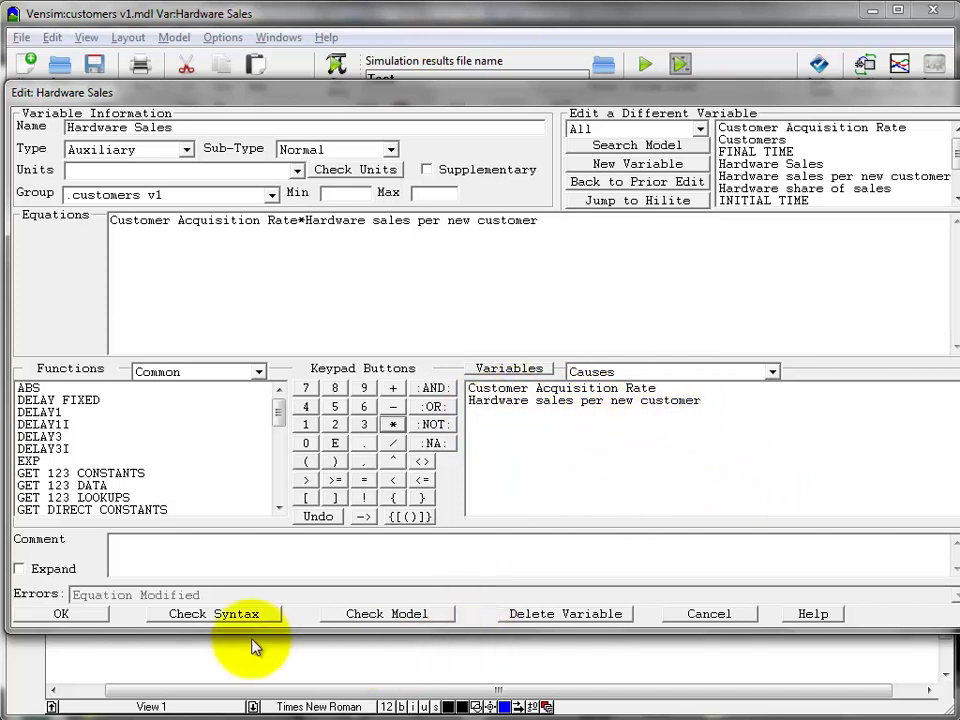
{"action": "left_click", "coordinate": [68, 615]}
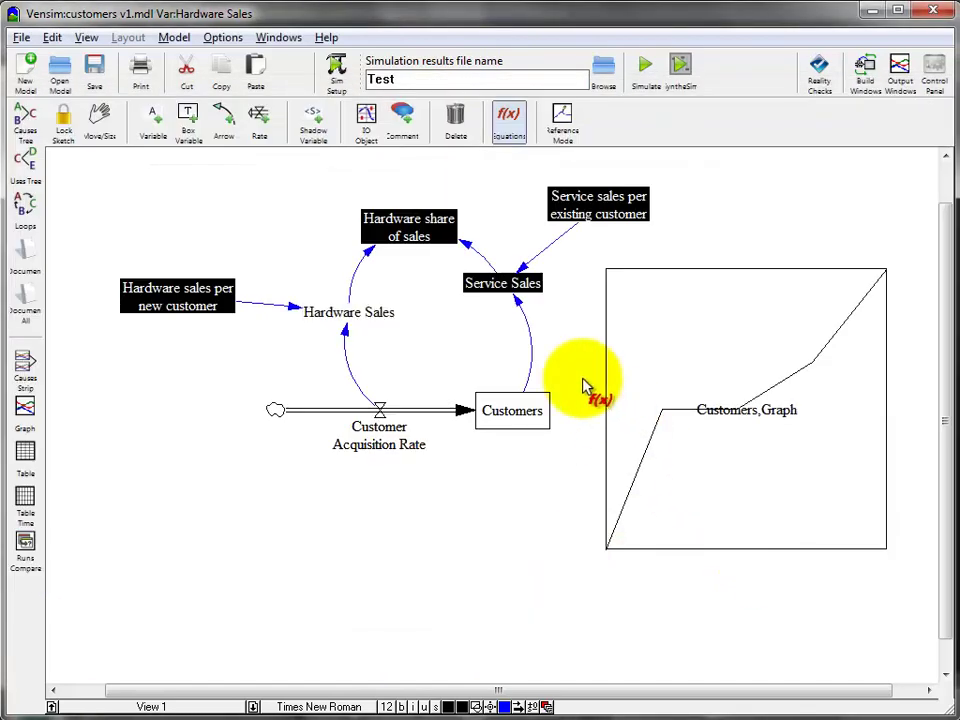
- Define Service Sales as Customers*Service sales per existing customer with units of $/month
{"action": "left_click", "coordinate": [495, 284]}
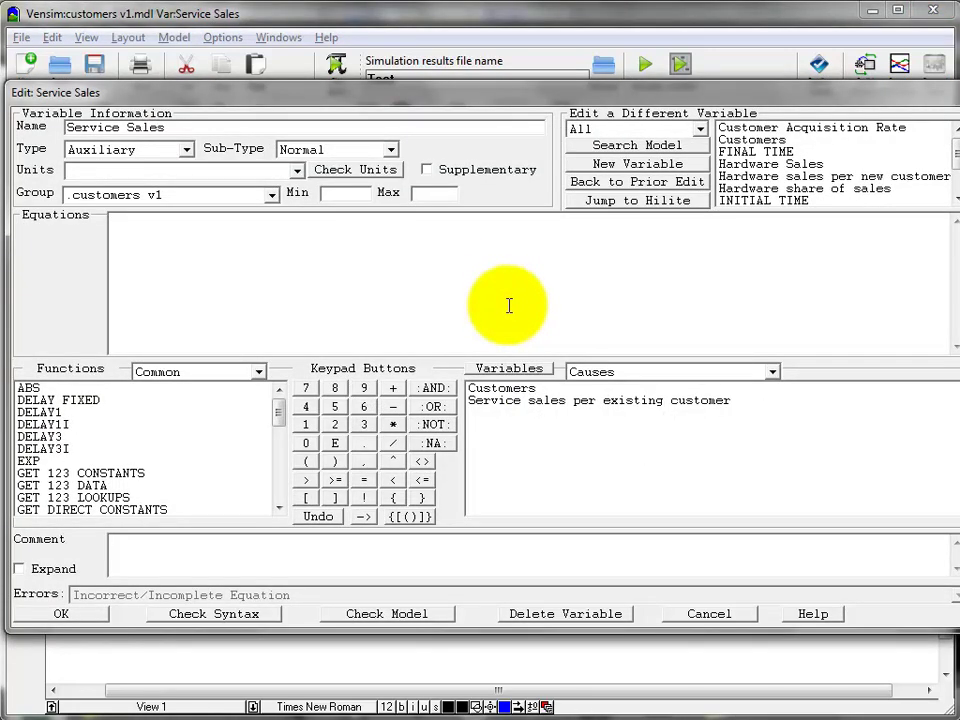
{"action": "left_click", "coordinate": [502, 390]}
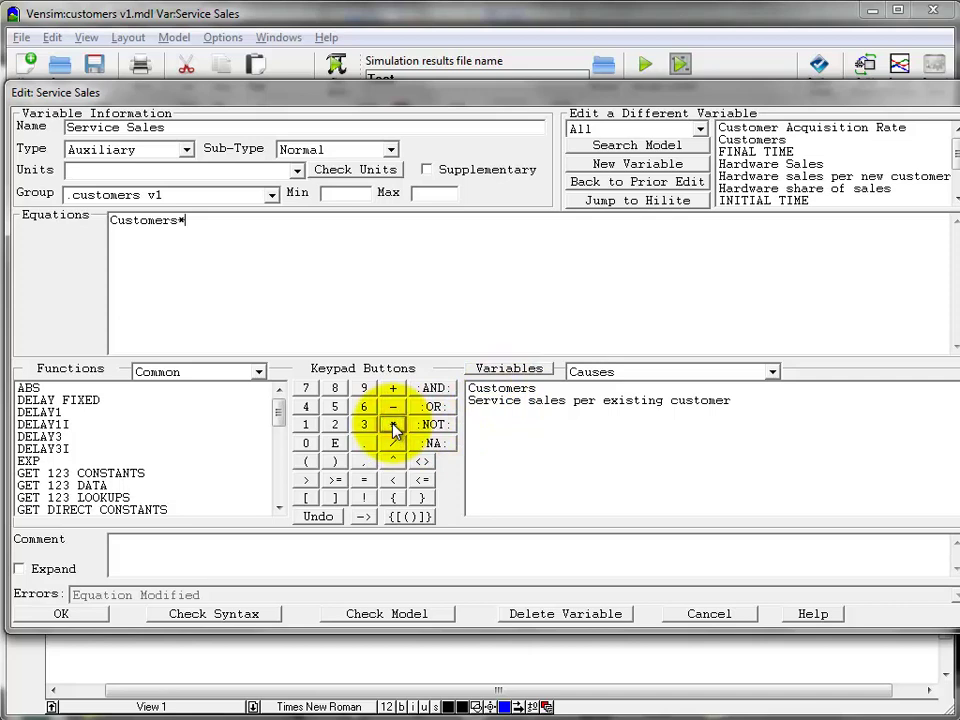
{"action": "left_click", "coordinate": [547, 402]}
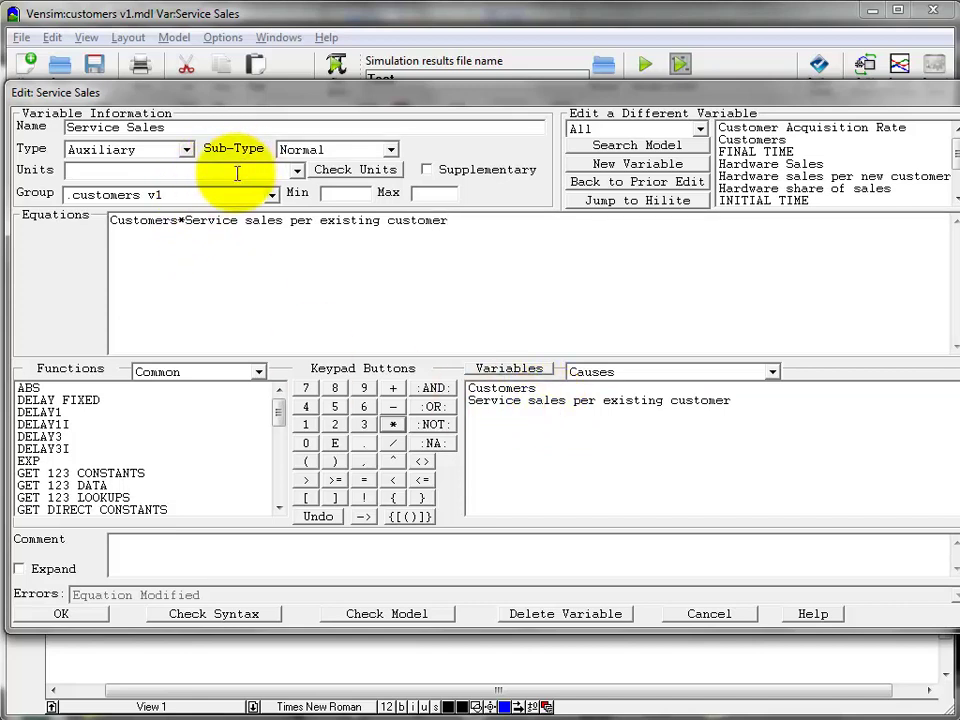
{"action": "left_click", "coordinate": [237, 173]}
{"action": "type", "text": "$/month"}
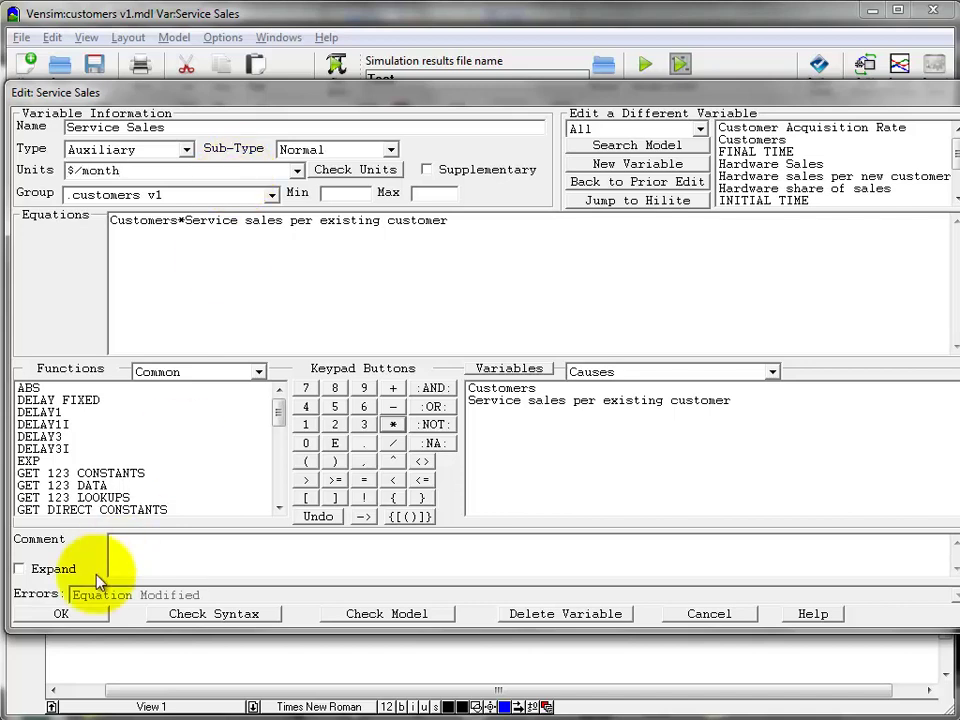
{"action": "left_click", "coordinate": [62, 613]}
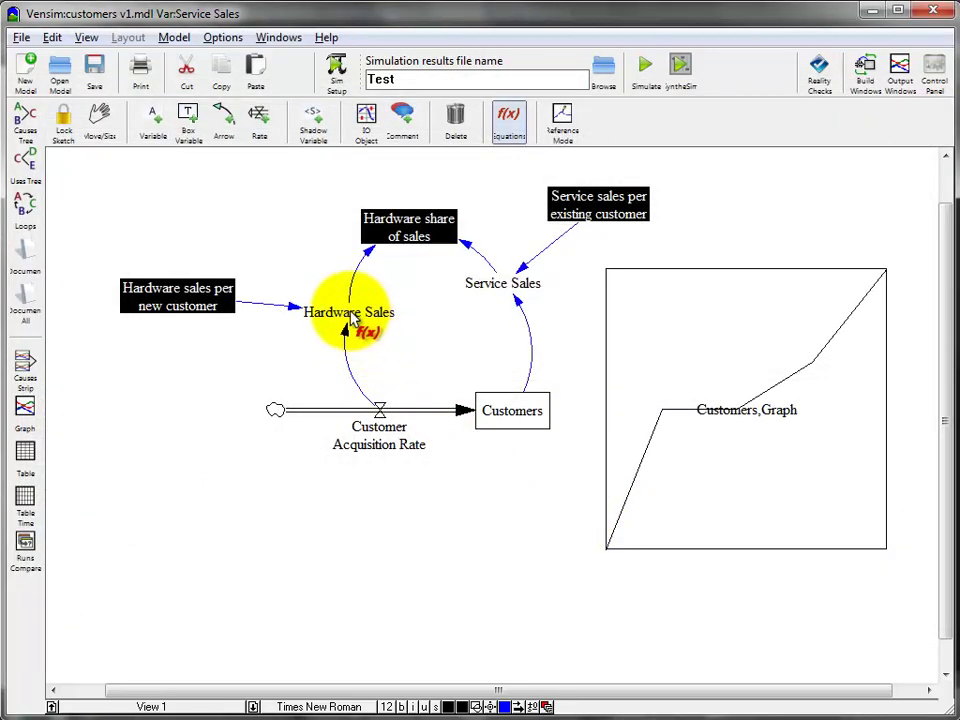
- Set the units of Hardware Sales to $/Month
{"action": "left_click", "coordinate": [350, 314]}
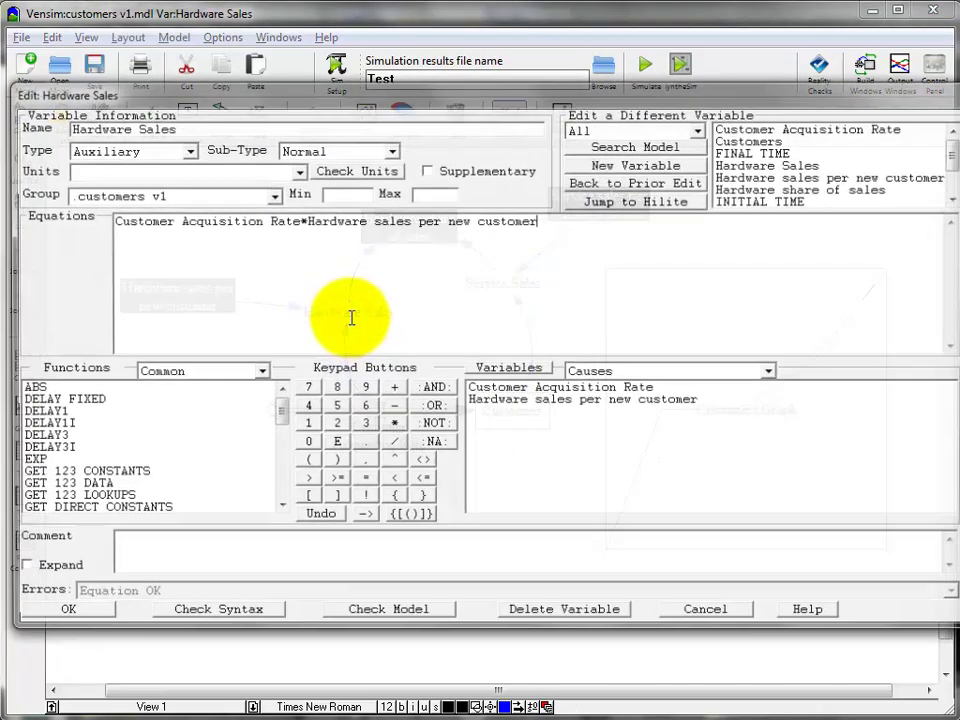
{"action": "left_click", "coordinate": [297, 170]}
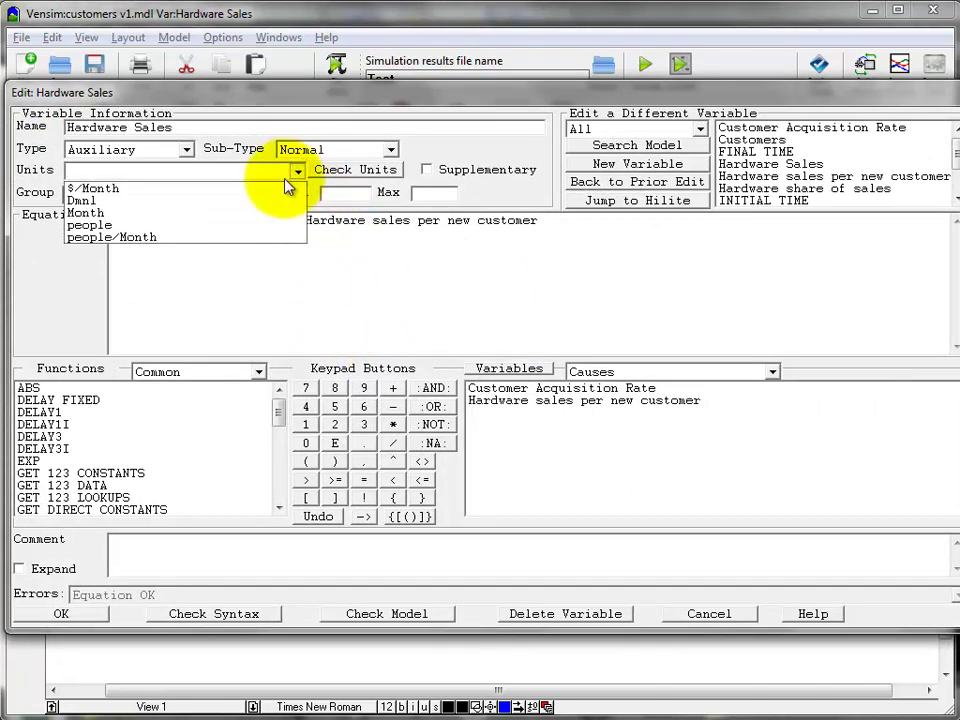
{"action": "left_click", "coordinate": [210, 190]}
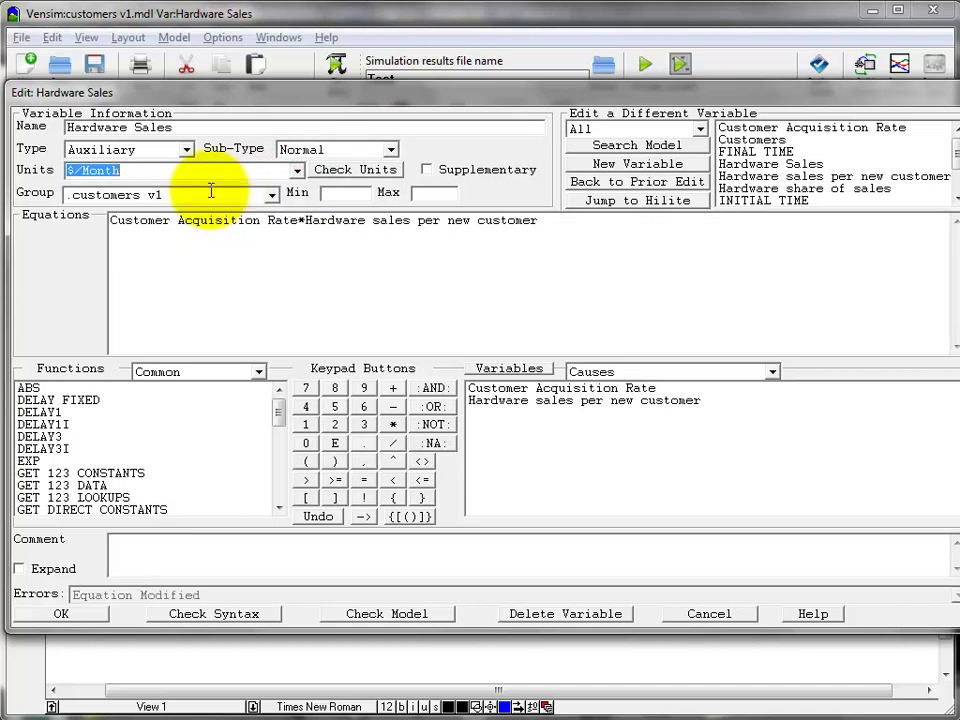
{"action": "left_click", "coordinate": [61, 614]}
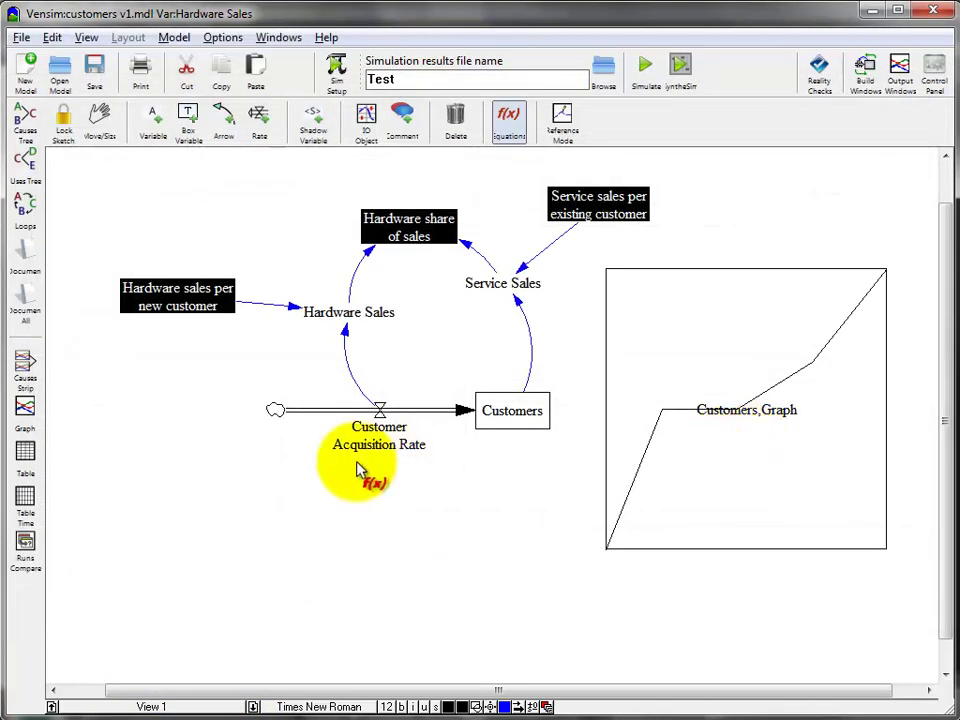
- Define Hardware sales per new customer as the constant 1000 with units of $/person
{"action": "left_click", "coordinate": [167, 296]}
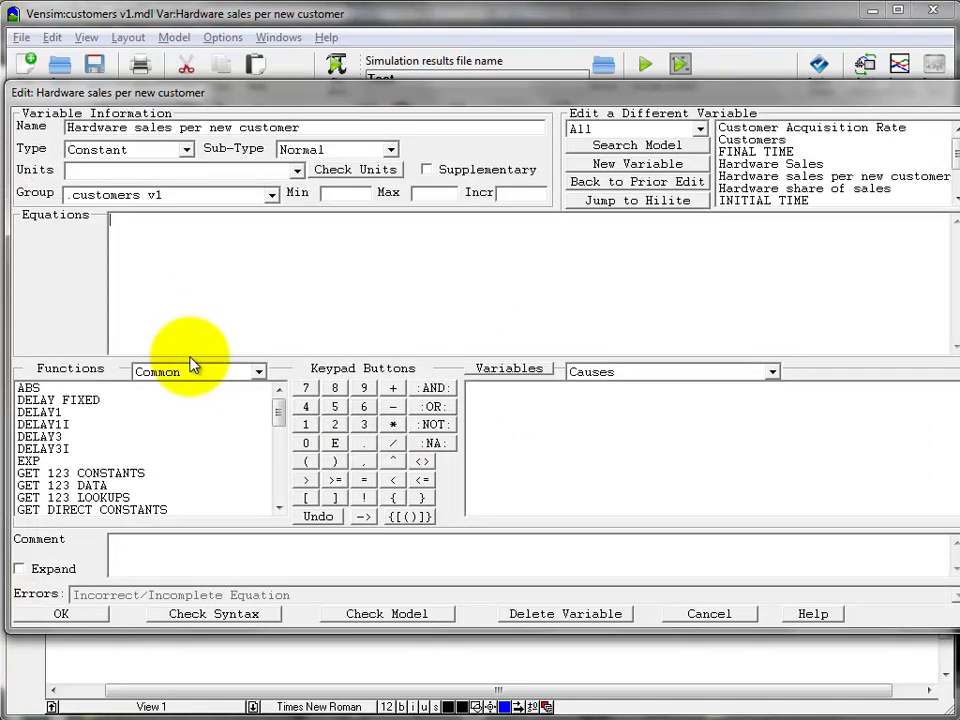
{"action": "type", "text": "1000"}
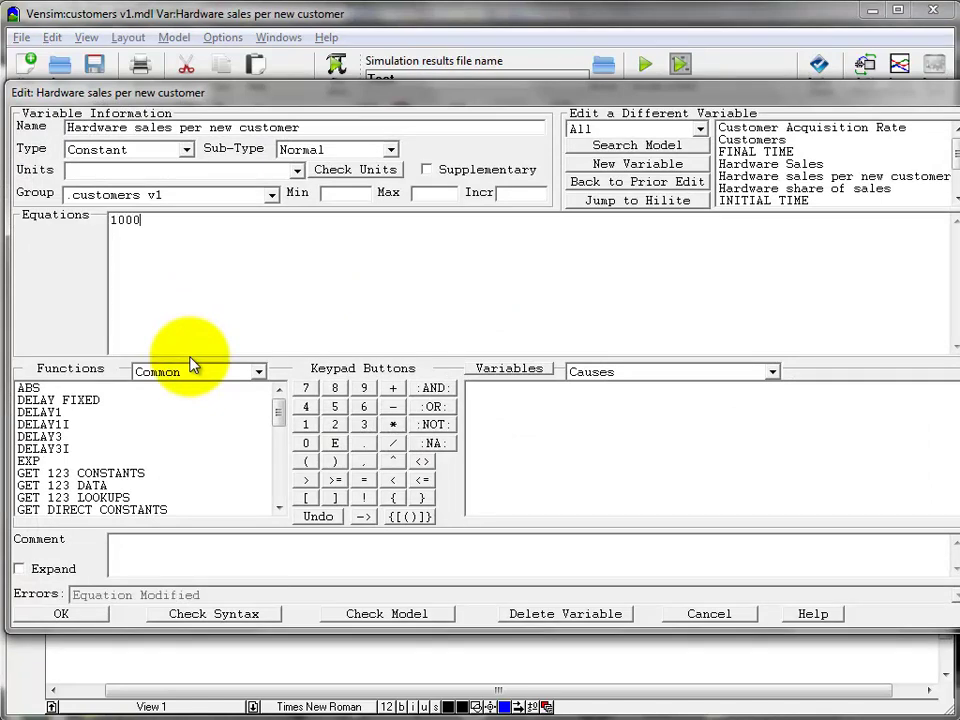
{"action": "left_click", "coordinate": [246, 172]}
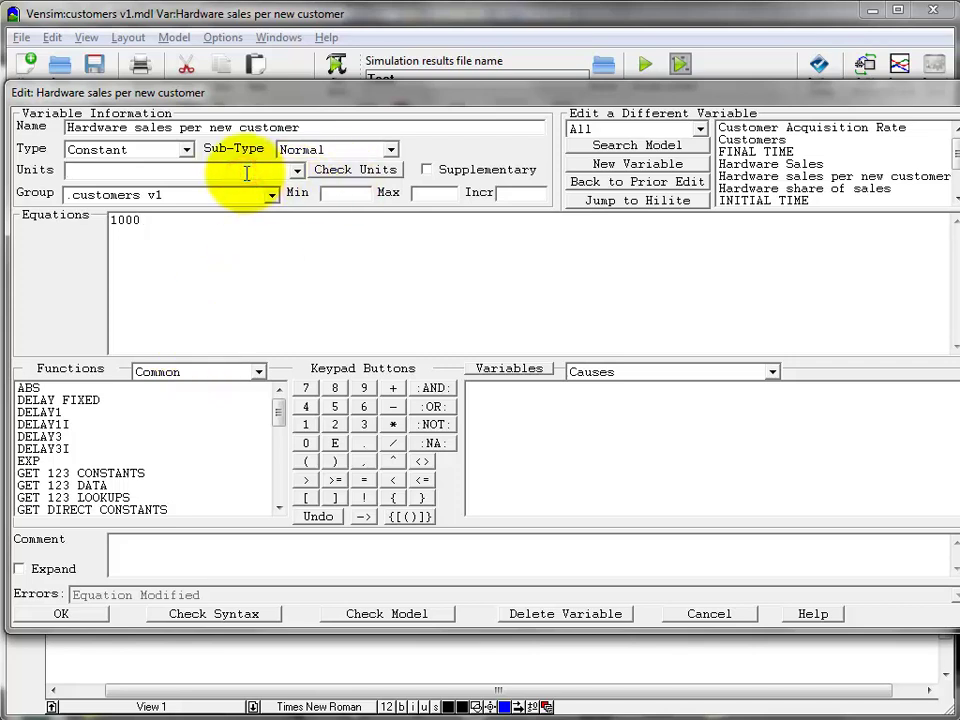
{"action": "type", "text": "$"}
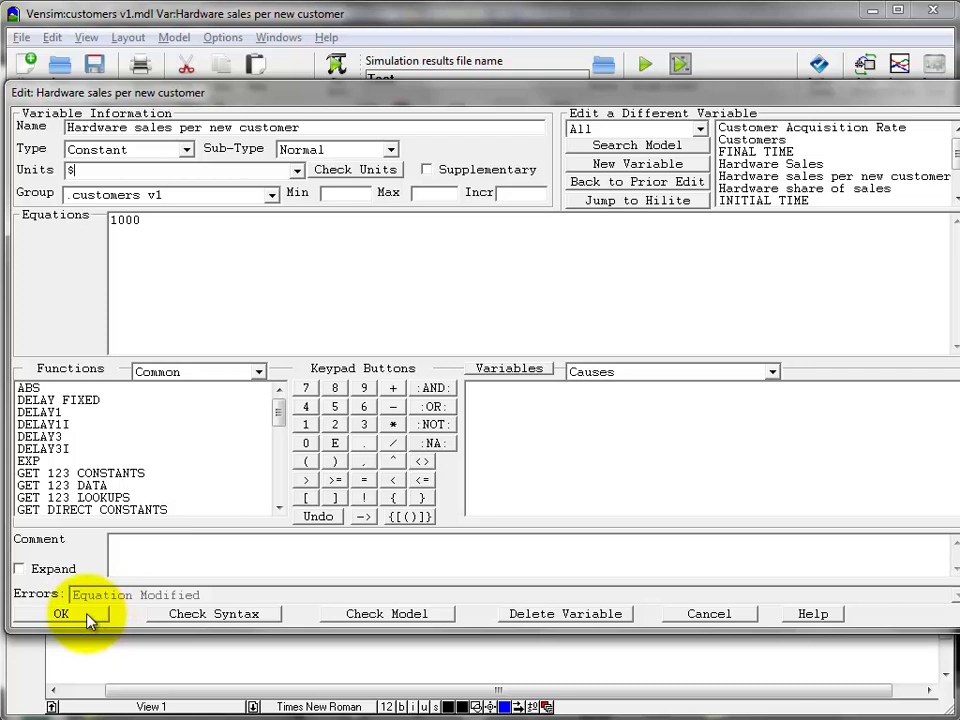
{"action": "type", "text": "/person"}
{"action": "left_click", "coordinate": [87, 617]}
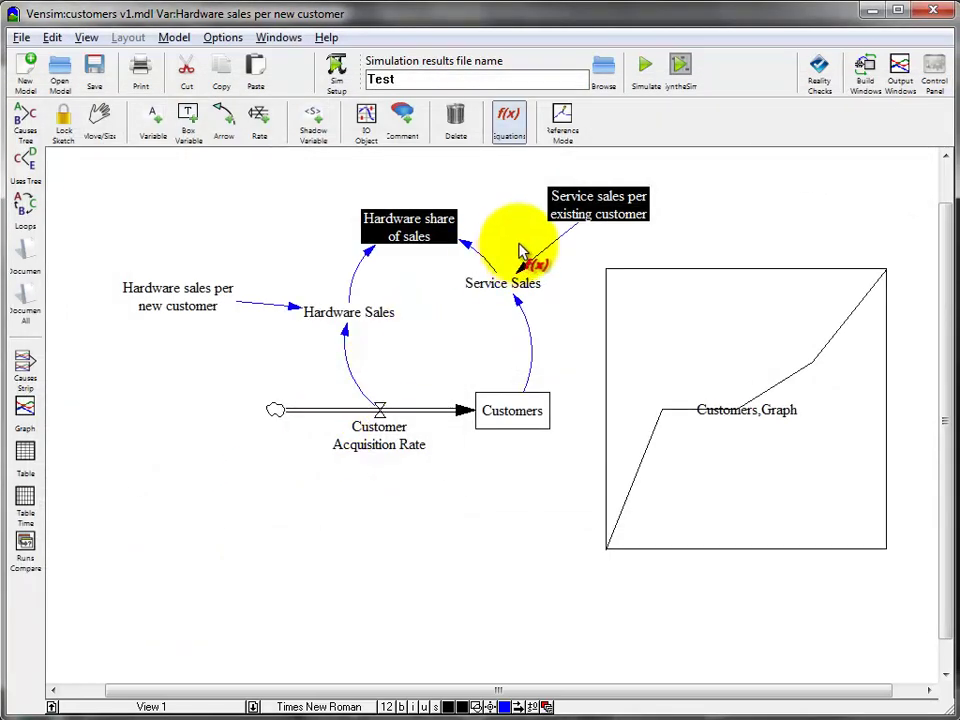
- Define Service sales per existing customer as the constant 100 with units of $/person/month
{"action": "left_click", "coordinate": [600, 210]}
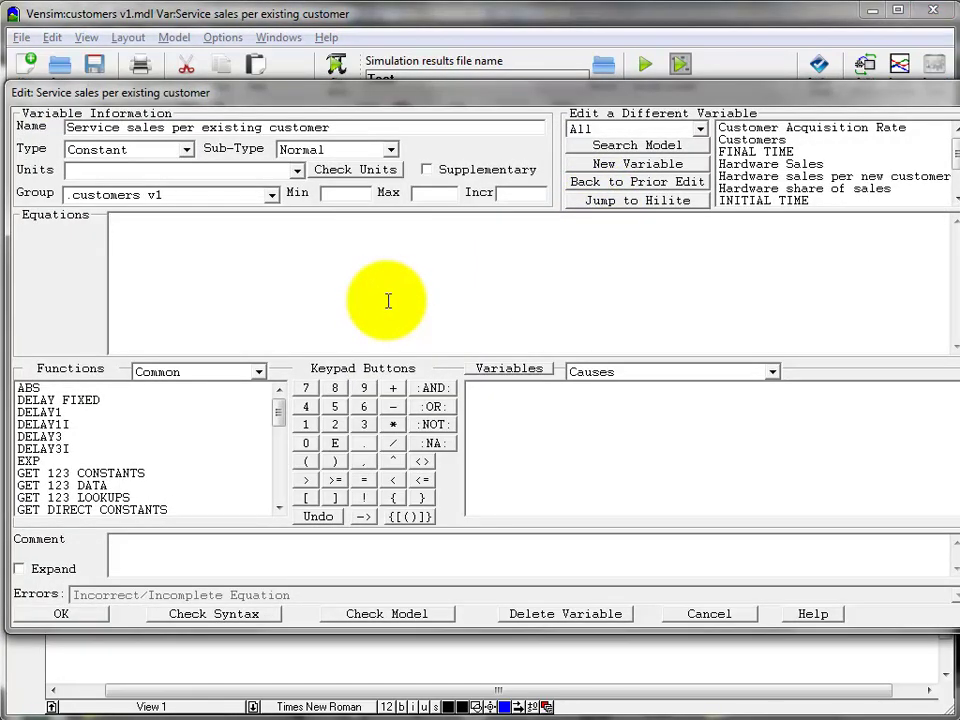
{"action": "left_click", "coordinate": [388, 301]}
{"action": "type", "text": "1"}
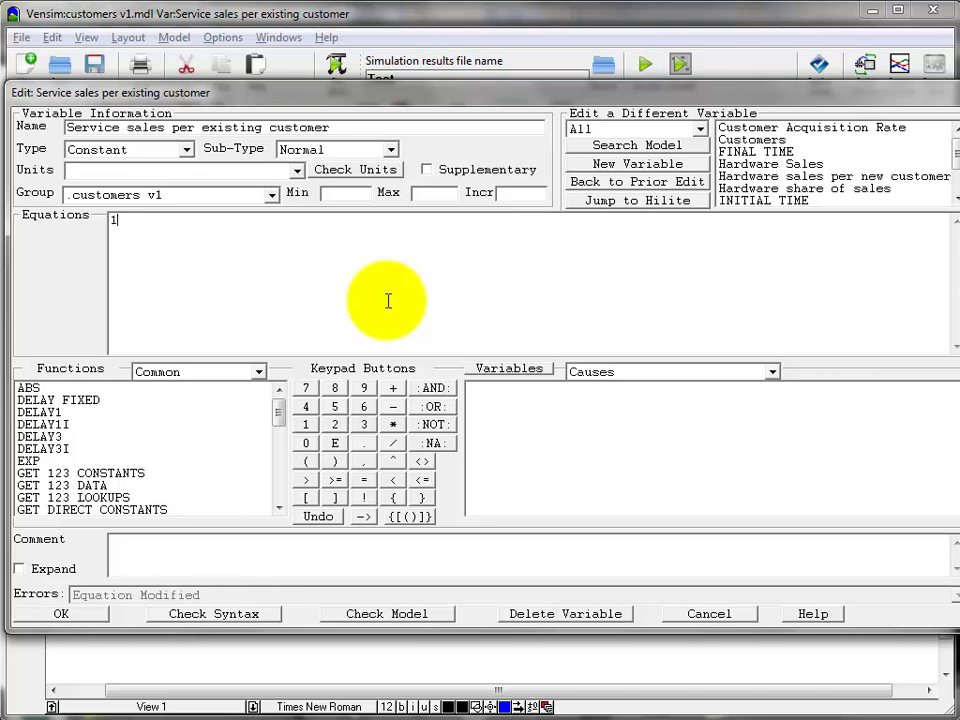
{"action": "type", "text": "00"}
{"action": "left_click", "coordinate": [257, 172]}
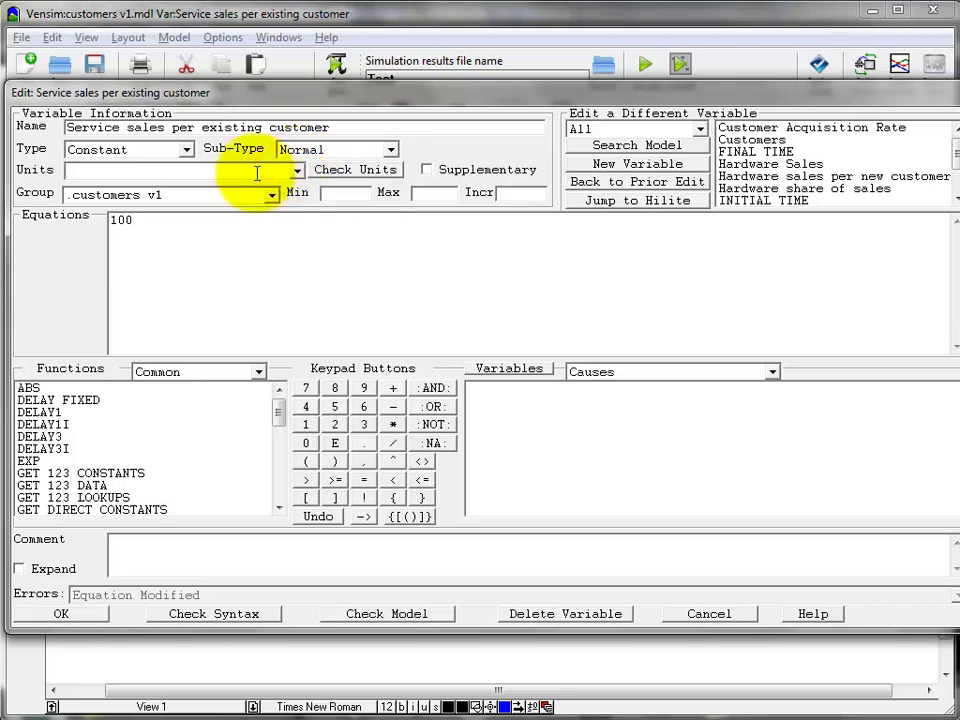
{"action": "type", "text": "$/person/month"}
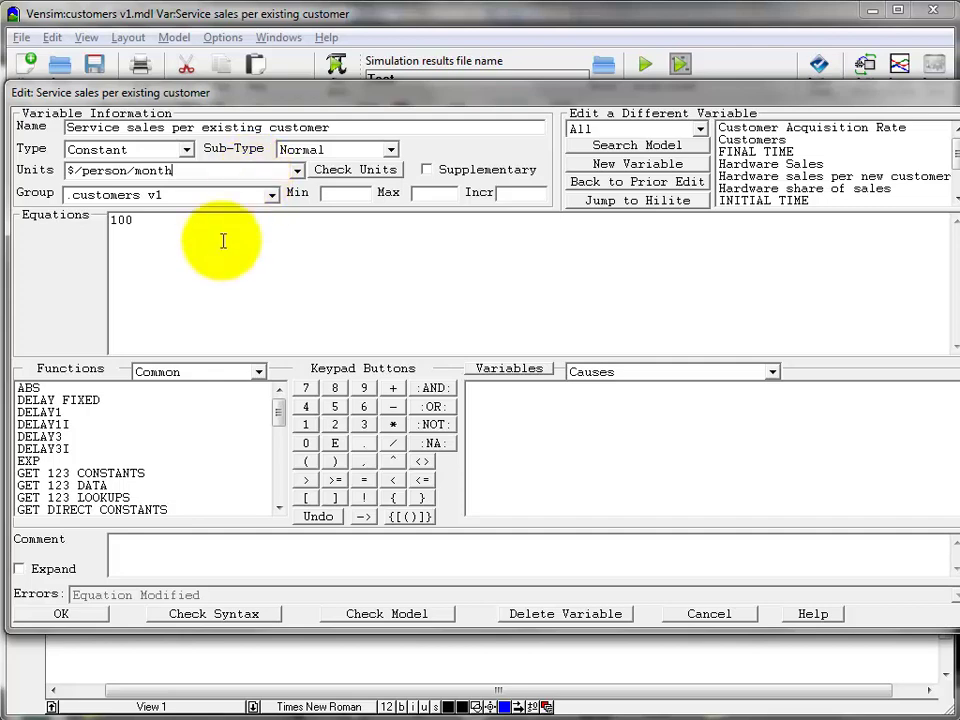
{"action": "left_click", "coordinate": [76, 615]}
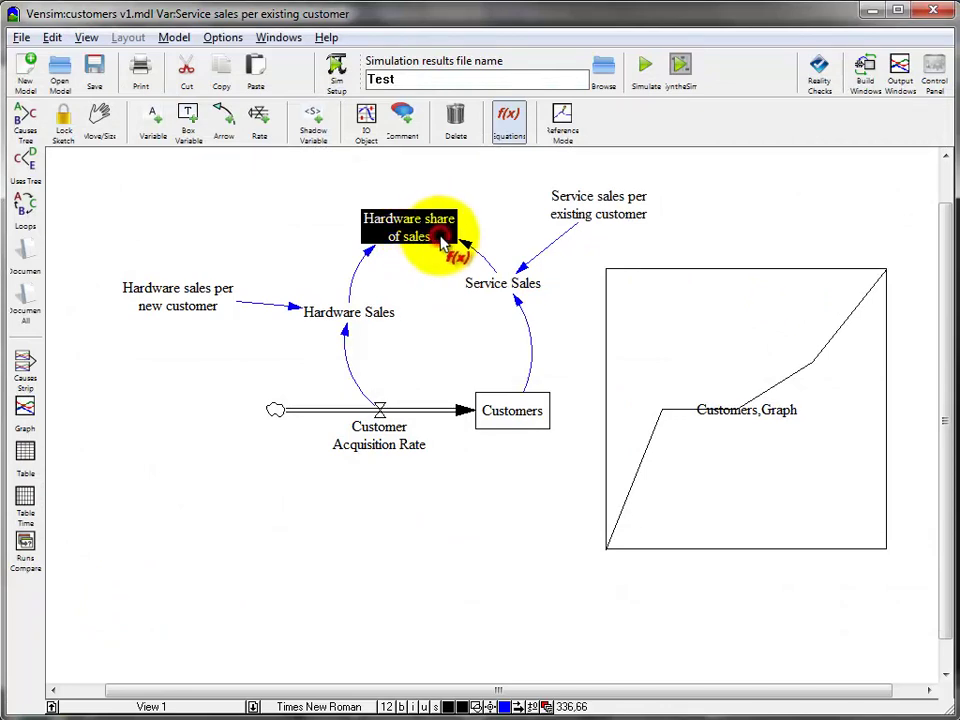
- Set the units of the Hardware share of sales variable to Dmnl
{"action": "left_click", "coordinate": [440, 238]}
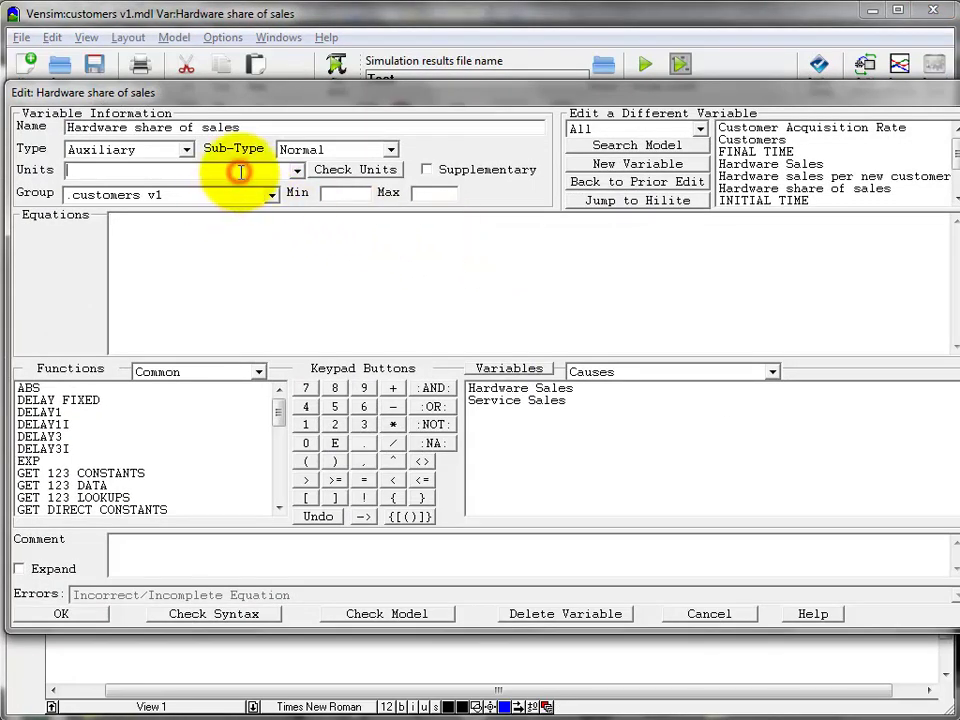
{"action": "left_click", "coordinate": [298, 172]}
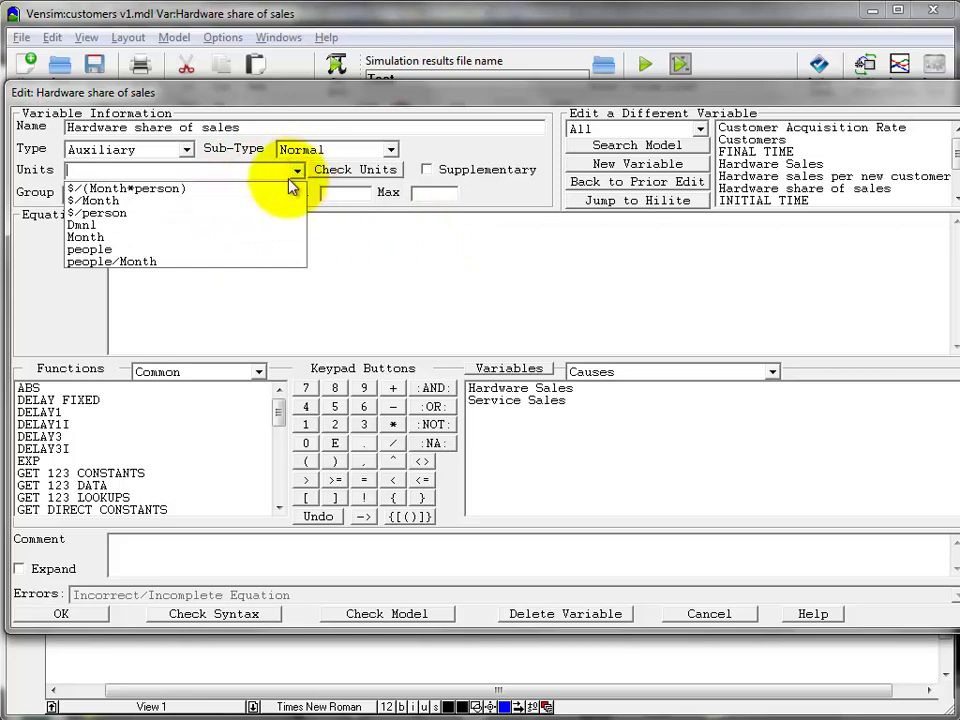
{"action": "left_click", "coordinate": [225, 227]}
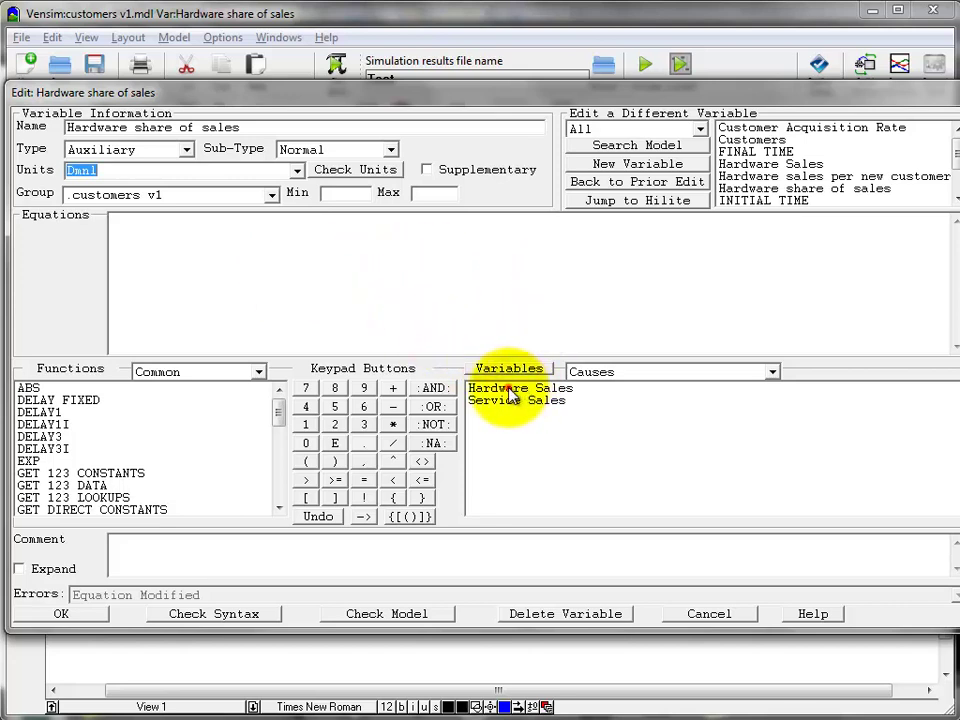
- Define the equation of Hardware share of sales as Hardware Sales/(Hardware Sales+Service Sales)
{"action": "left_click", "coordinate": [371, 287]}
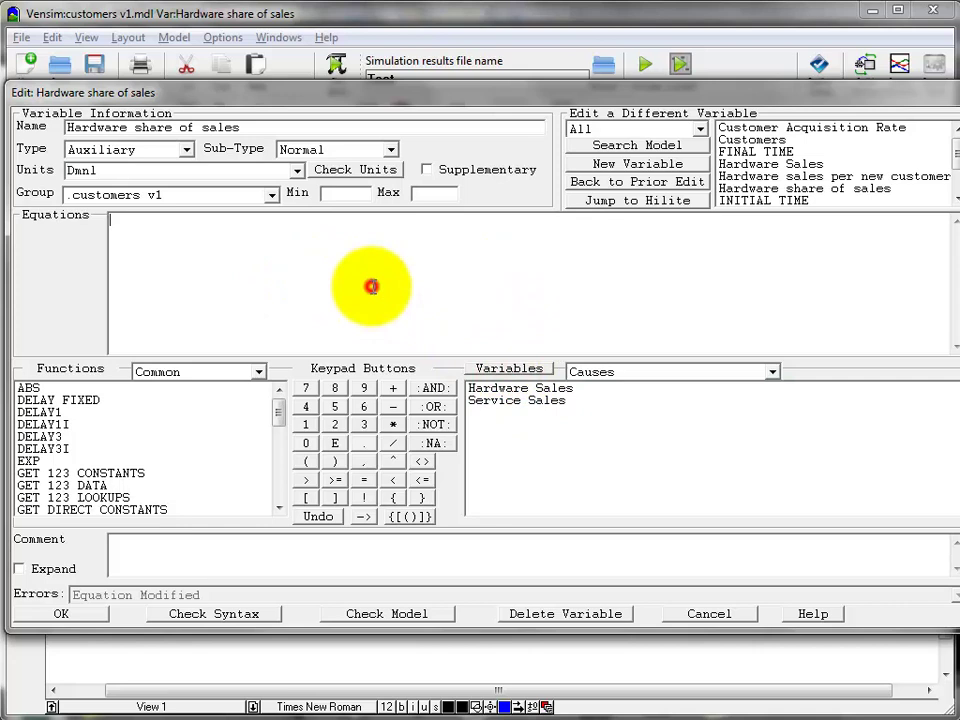
{"action": "left_click", "coordinate": [133, 224]}
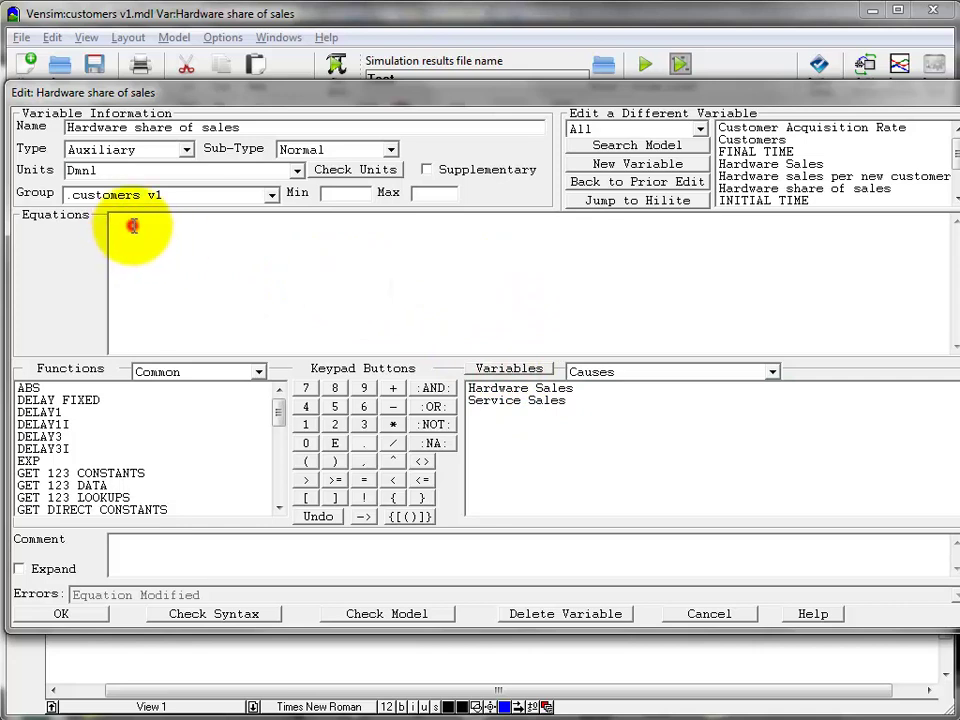
{"action": "left_click", "coordinate": [484, 390]}
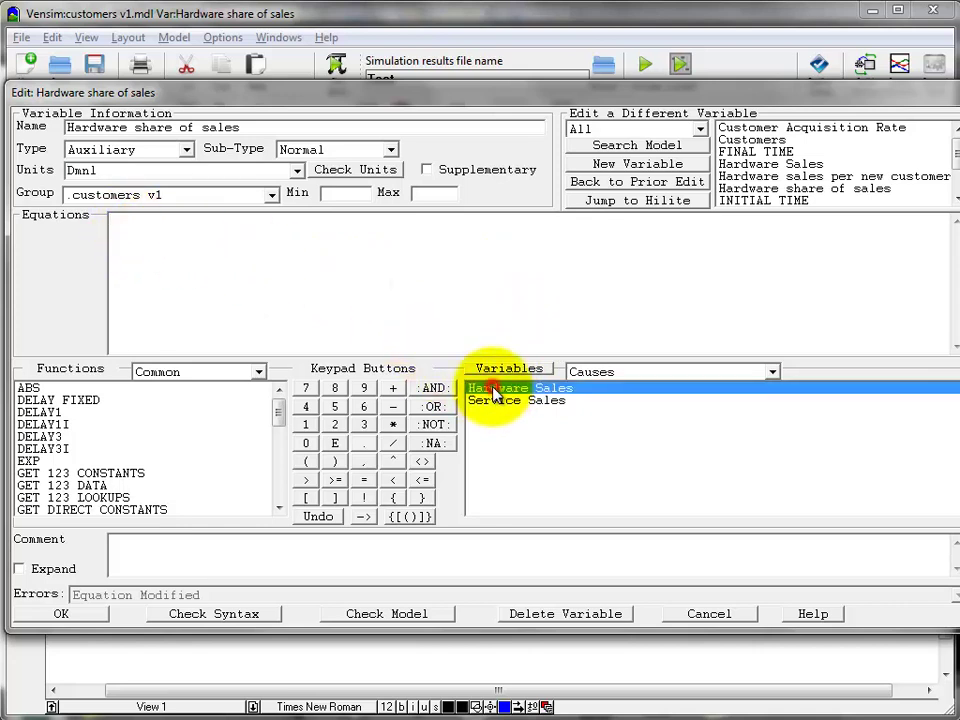
{"action": "left_click", "coordinate": [393, 443]}
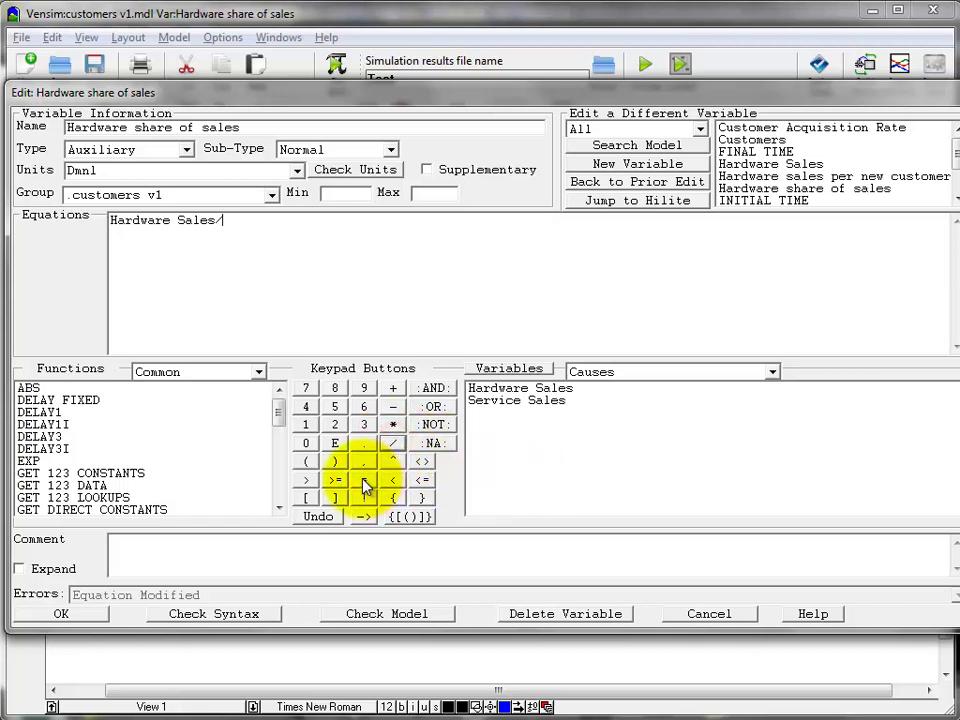
{"action": "left_click", "coordinate": [306, 461]}
{"action": "left_click", "coordinate": [497, 390]}
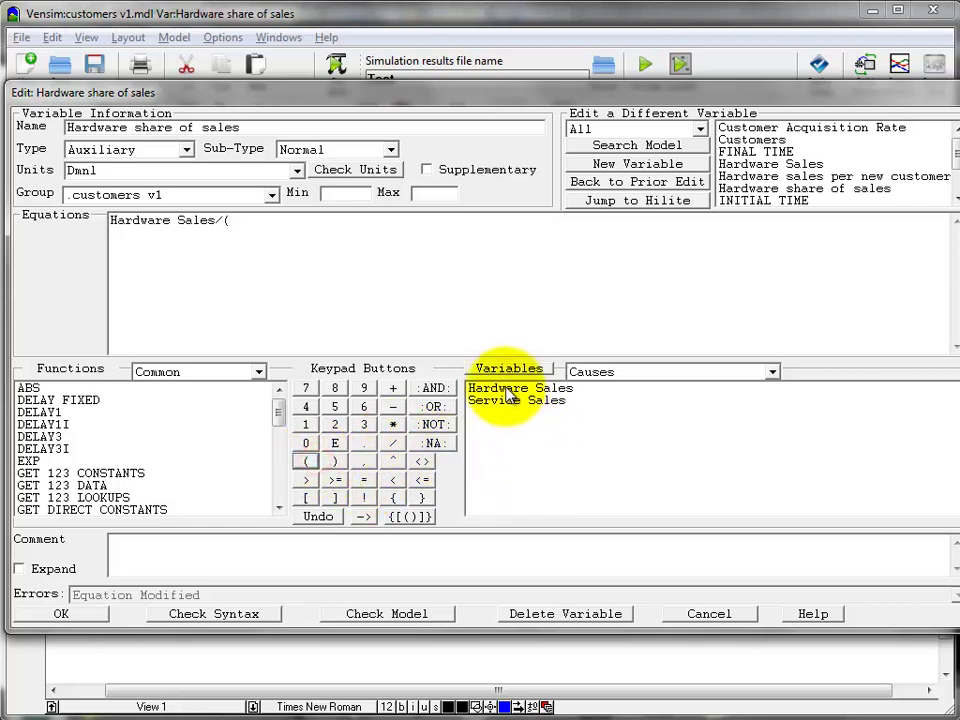
{"action": "left_click", "coordinate": [394, 388]}
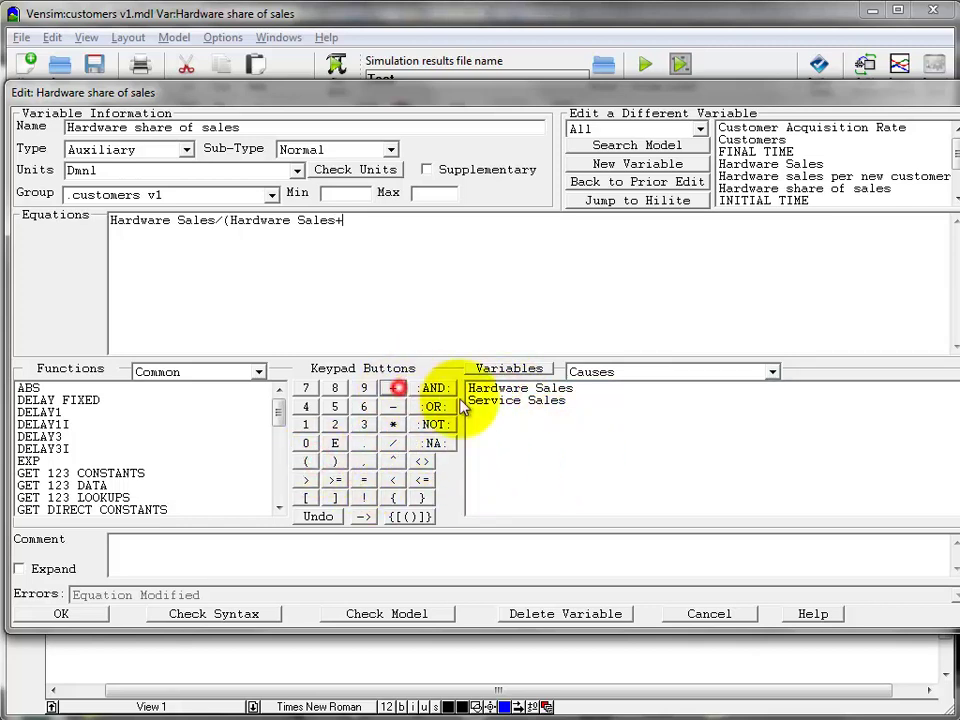
{"action": "left_click", "coordinate": [506, 401]}
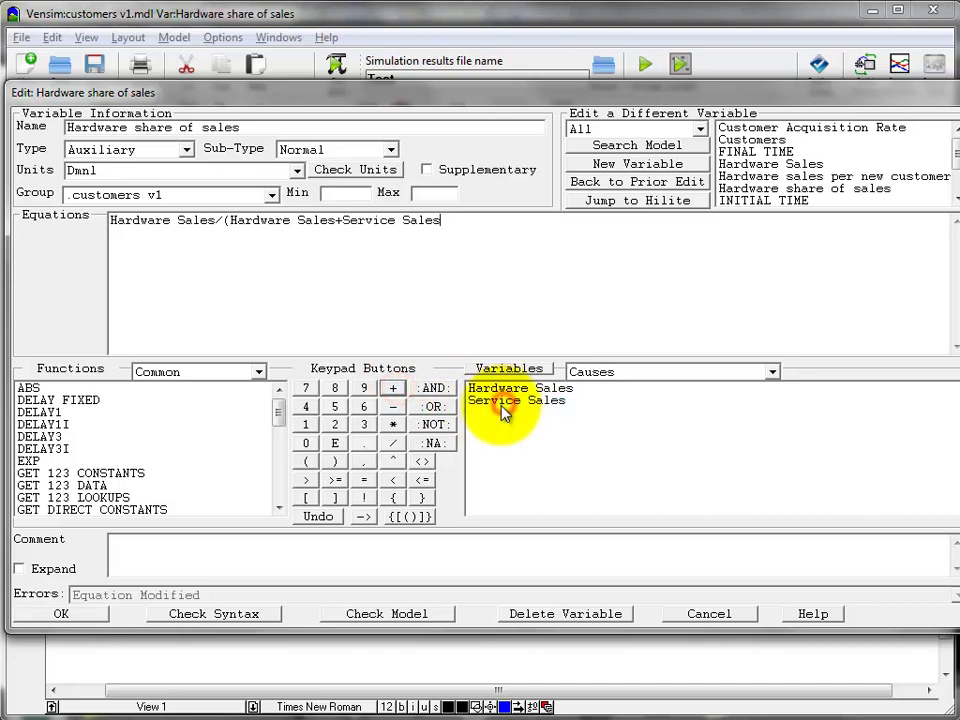
{"action": "left_click", "coordinate": [335, 461]}
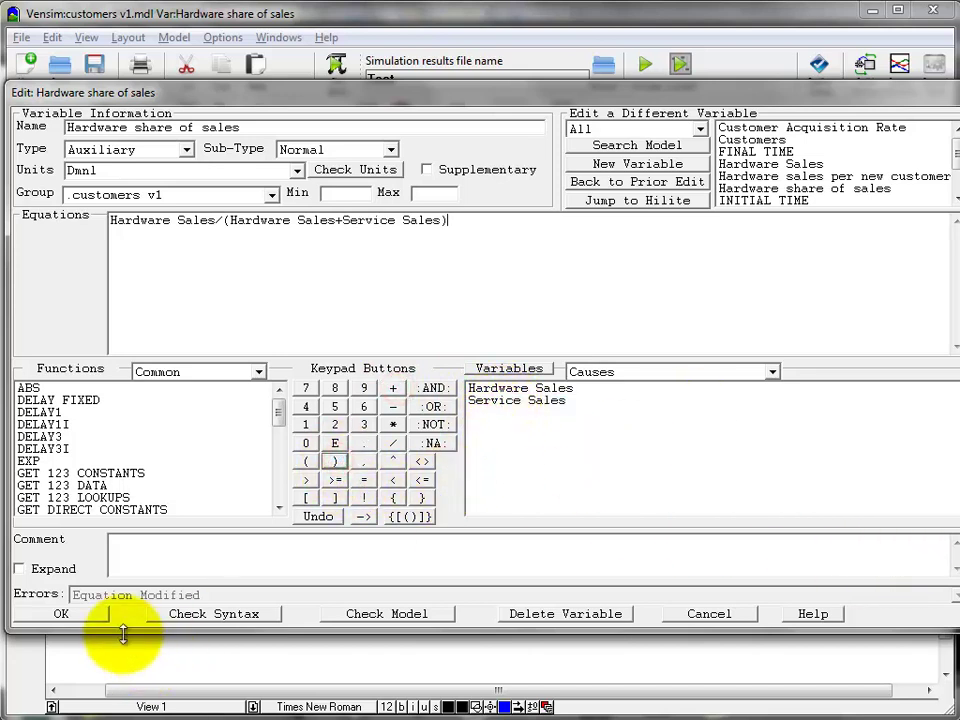
{"action": "left_click", "coordinate": [97, 618]}
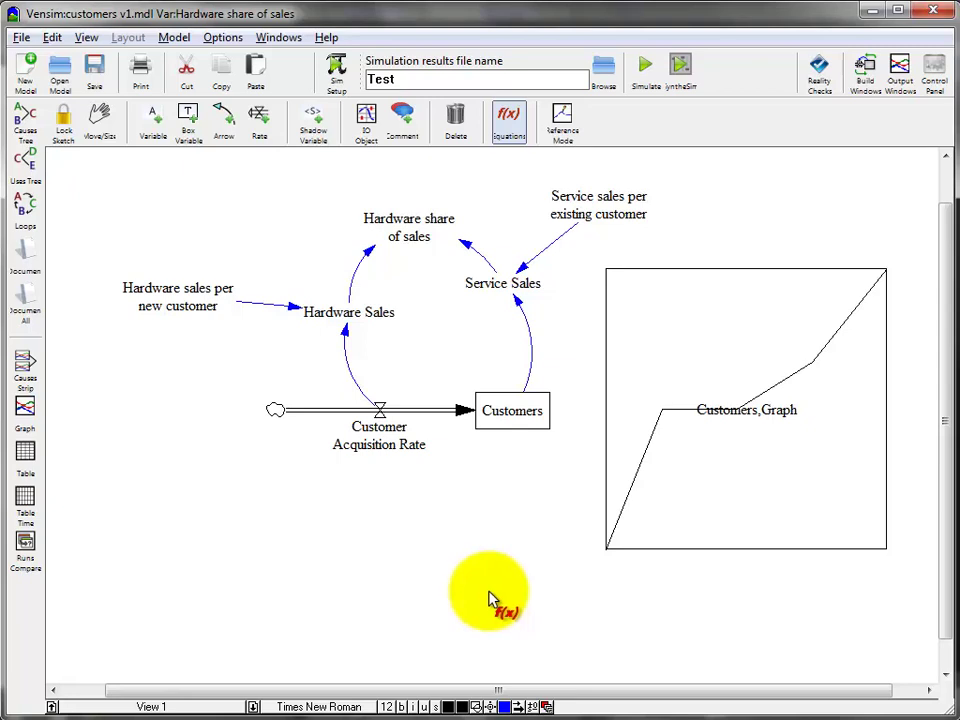
- Run a units check on the model and dismiss the result message
{"action": "left_click", "coordinate": [174, 38]}
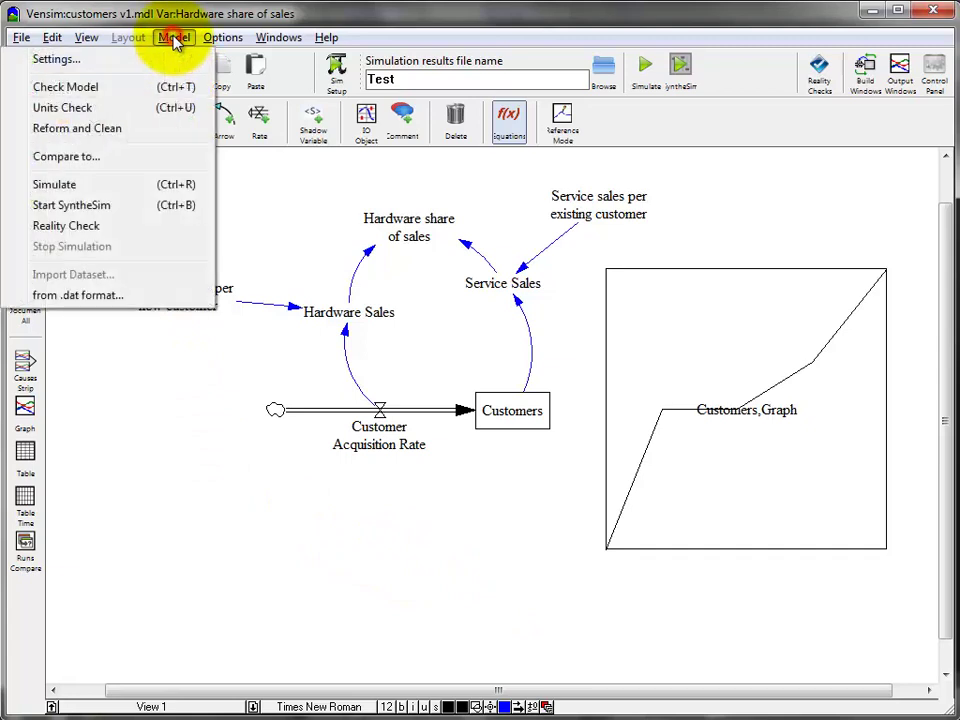
{"action": "left_click", "coordinate": [111, 107]}
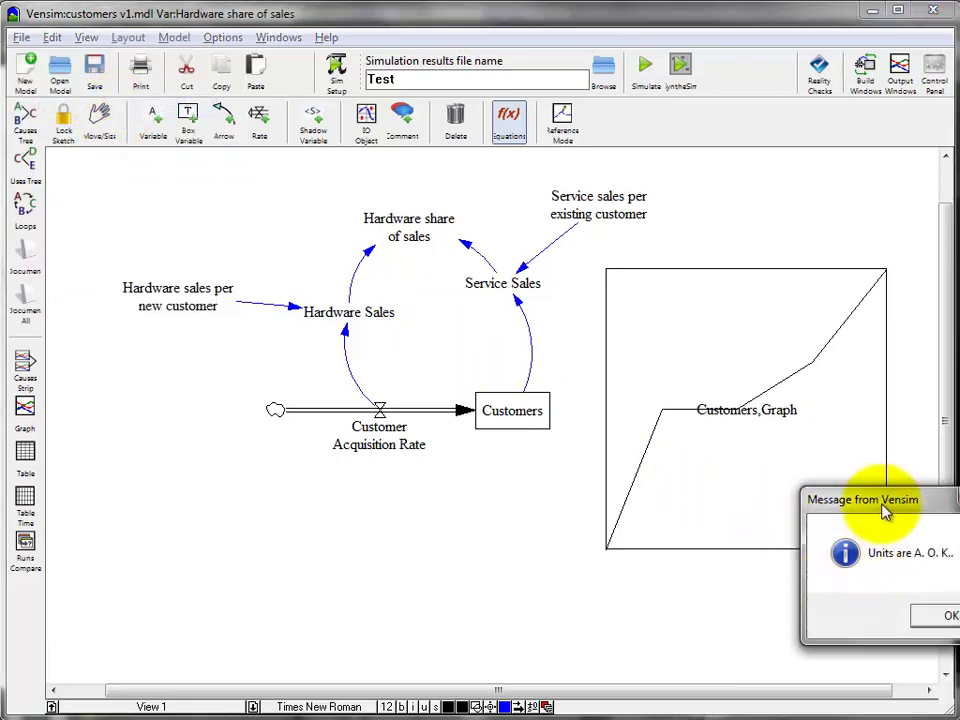
{"action": "left_click_drag", "start_coordinate": [885, 511], "coordinate": [424, 501]}
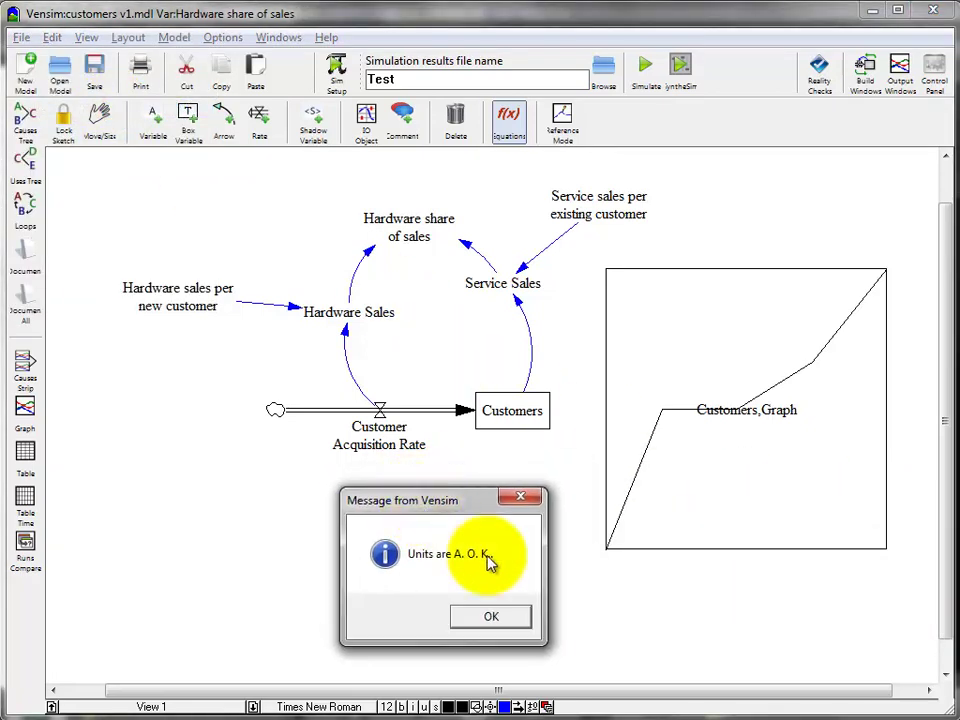
{"action": "left_click", "coordinate": [478, 619]}
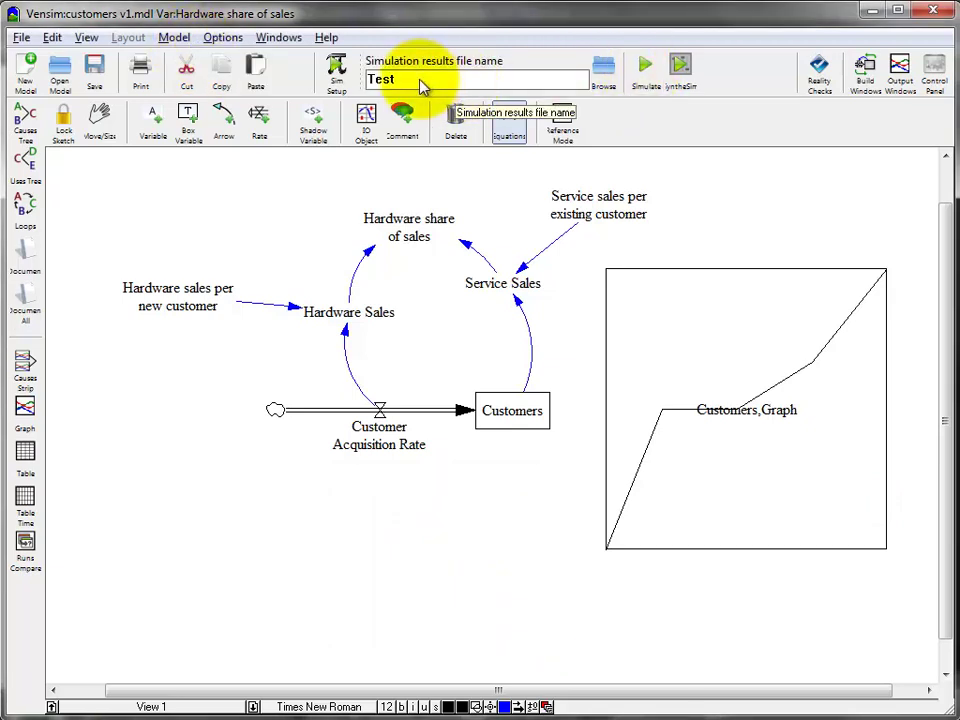
- Name the simulation results file HardwareShare, lock the sketch and simulate the model
{"action": "double_click", "coordinate": [385, 79]}
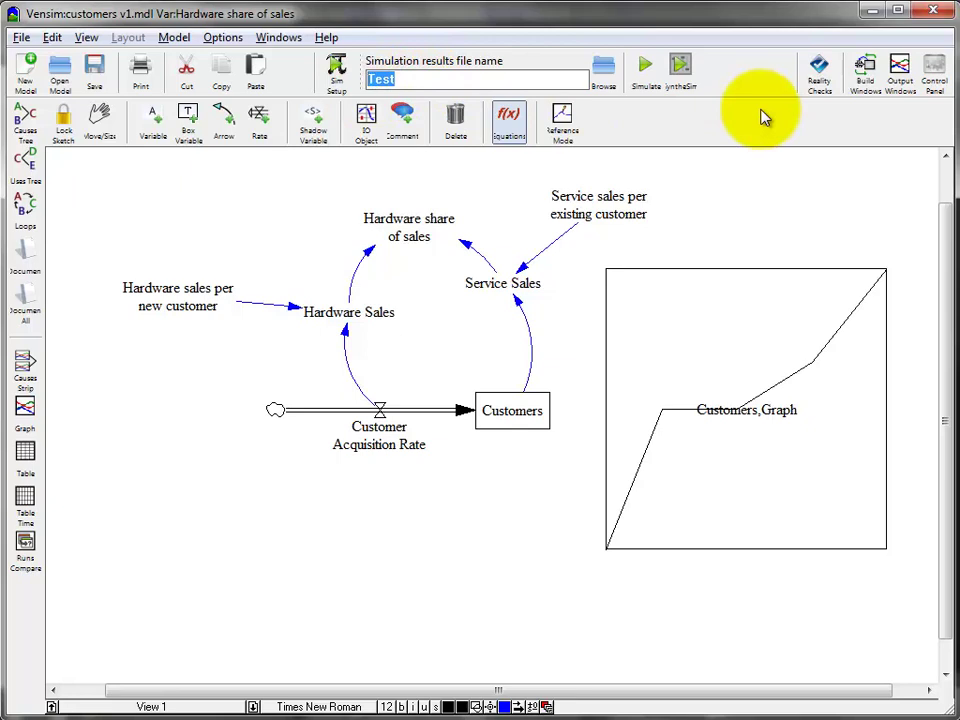
{"action": "type", "text": "HardwareShare"}
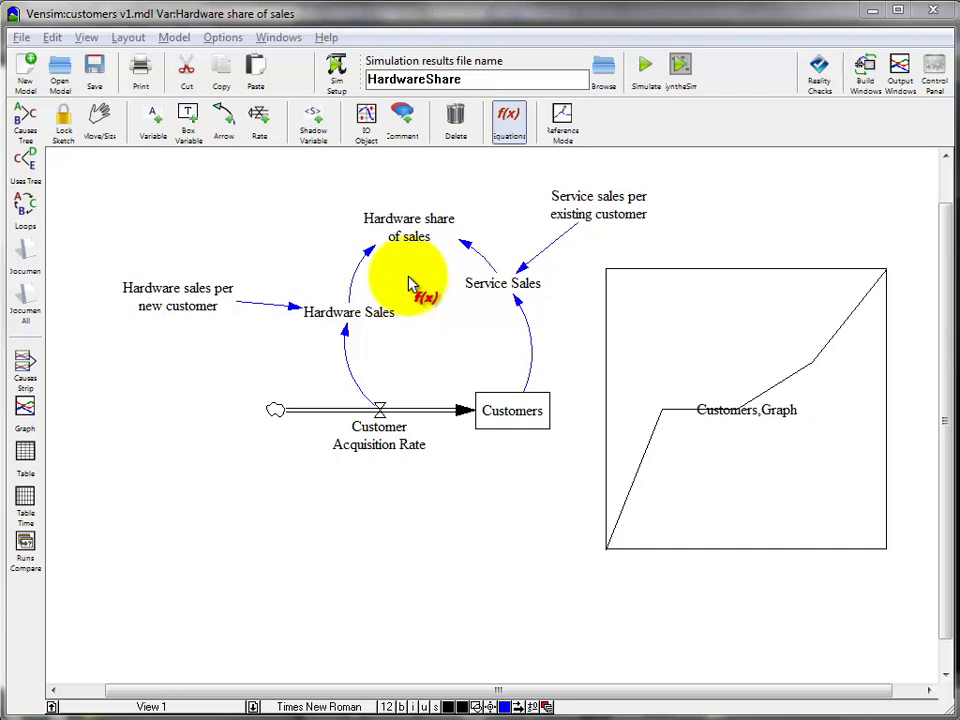
{"action": "key", "text": "1"}
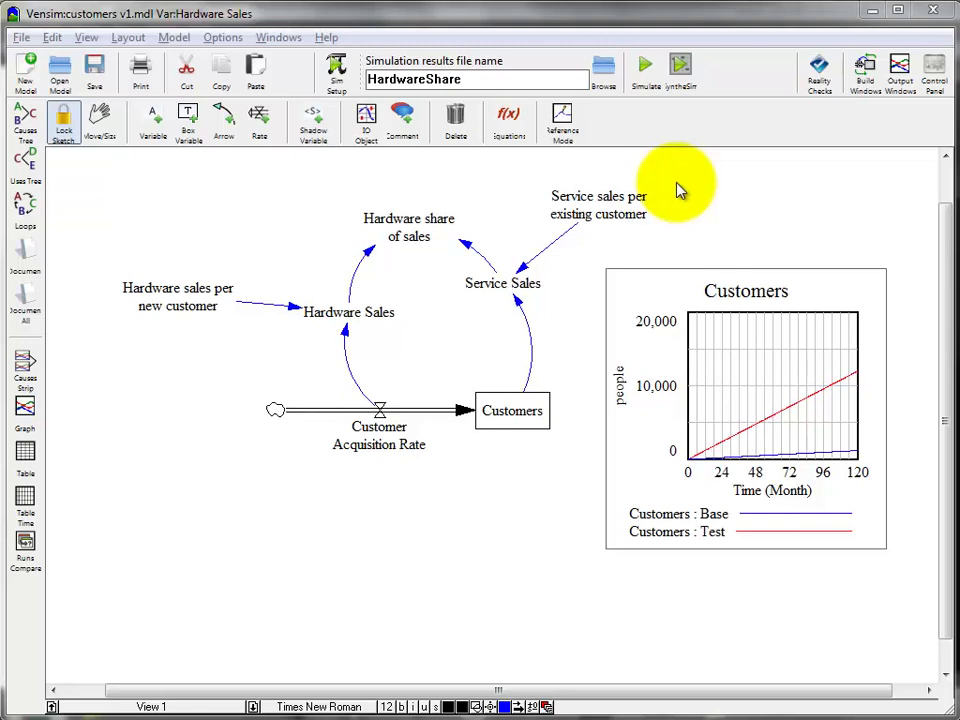
{"action": "left_click", "coordinate": [646, 78]}
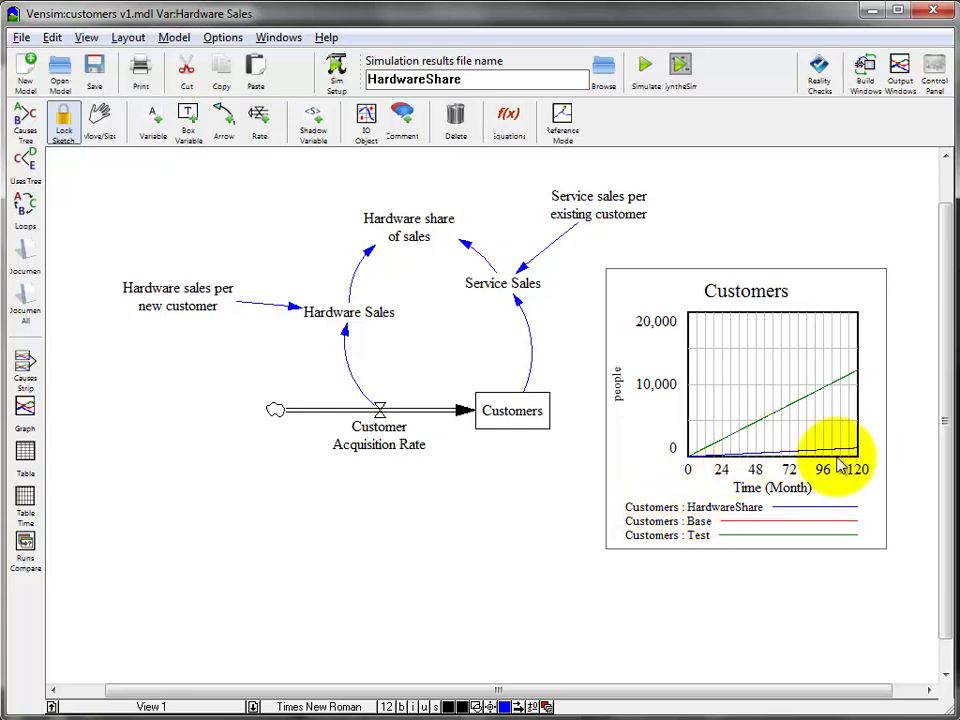
- Show an enlarged causes strip graph for Hardware share of sales
{"action": "left_click", "coordinate": [402, 235]}
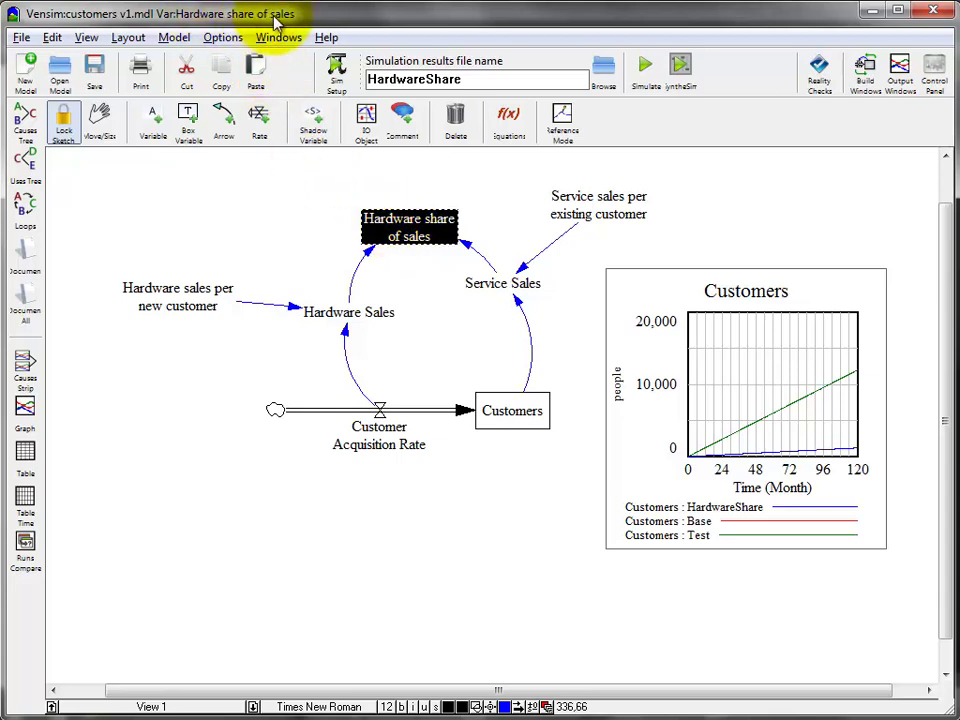
{"action": "left_click", "coordinate": [25, 365]}
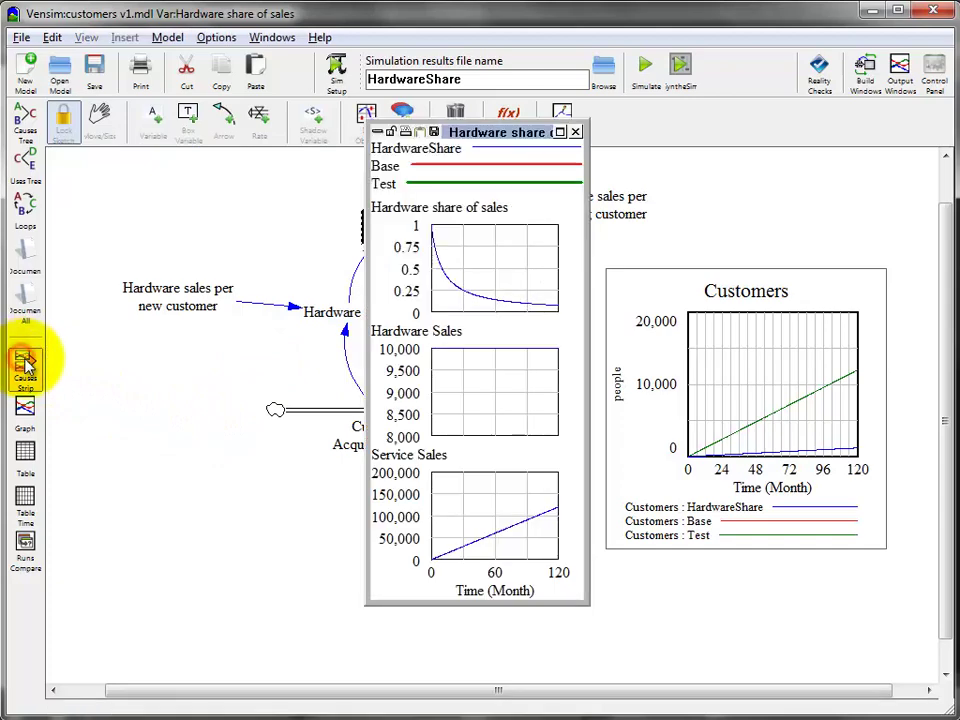
{"action": "left_click_drag", "start_coordinate": [368, 604], "coordinate": [237, 672]}
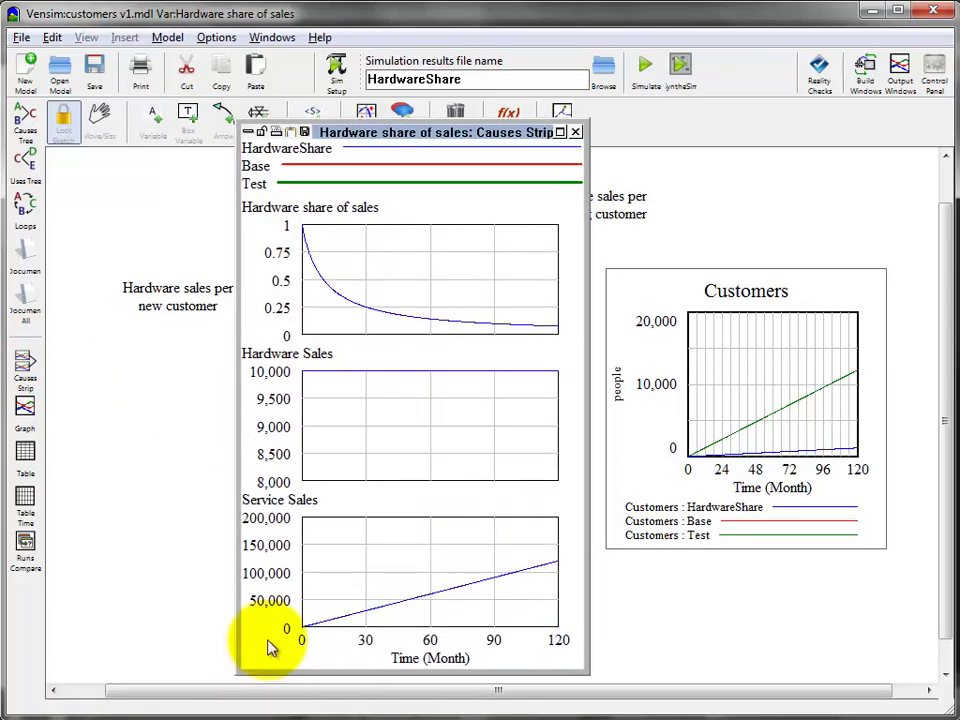
- Show the causes tree for Hardware Sales, selecting the variable from the open causes strip graph
{"action": "left_click", "coordinate": [326, 212]}
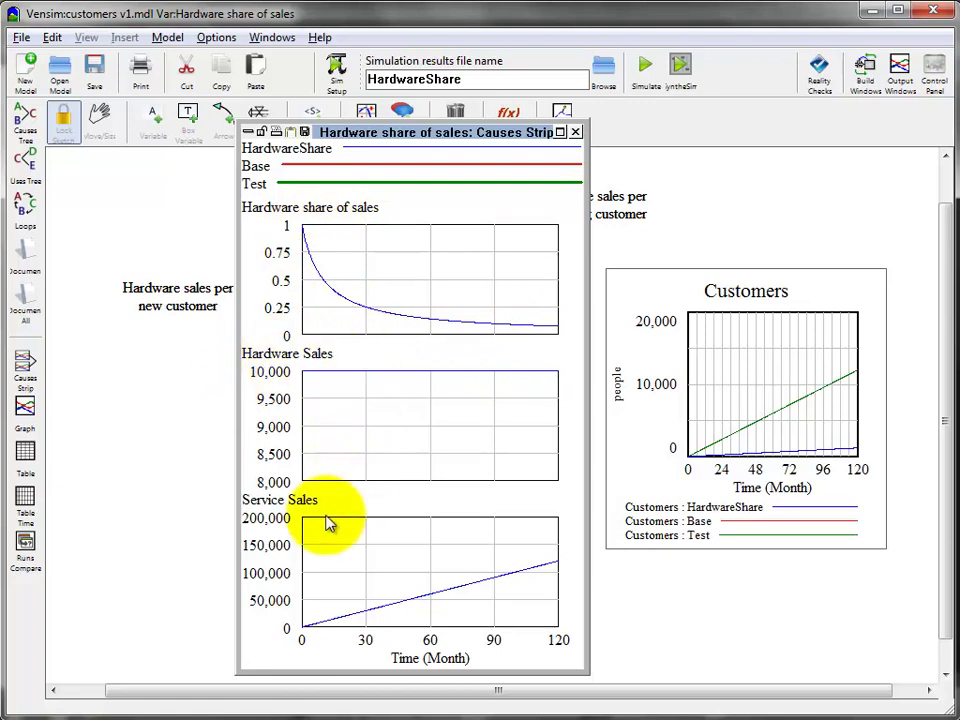
{"action": "left_click", "coordinate": [313, 362]}
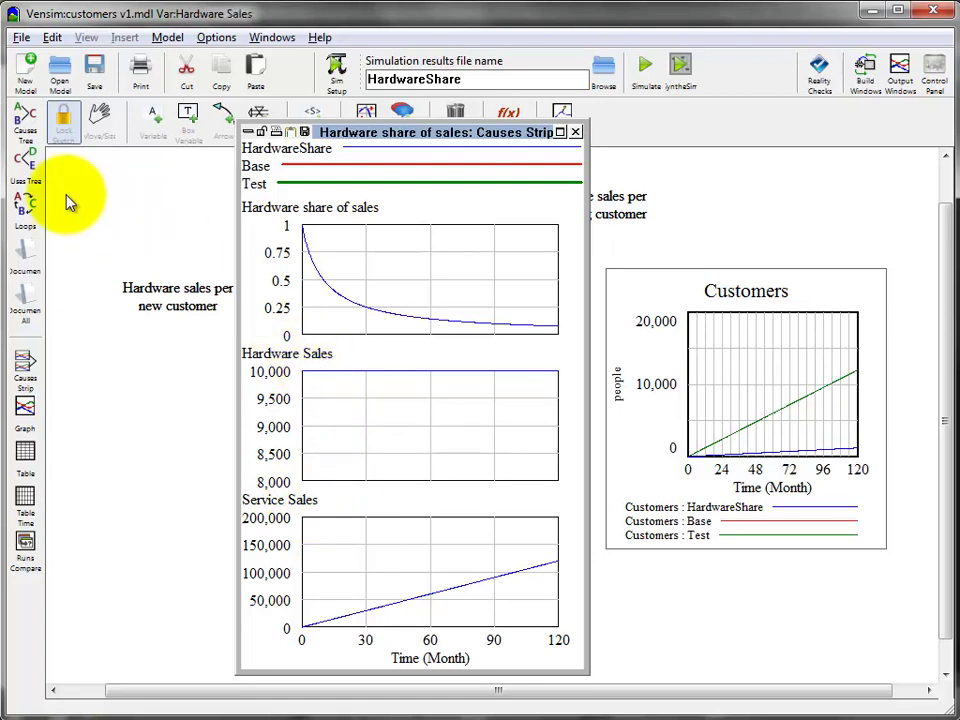
{"action": "left_click", "coordinate": [26, 127]}
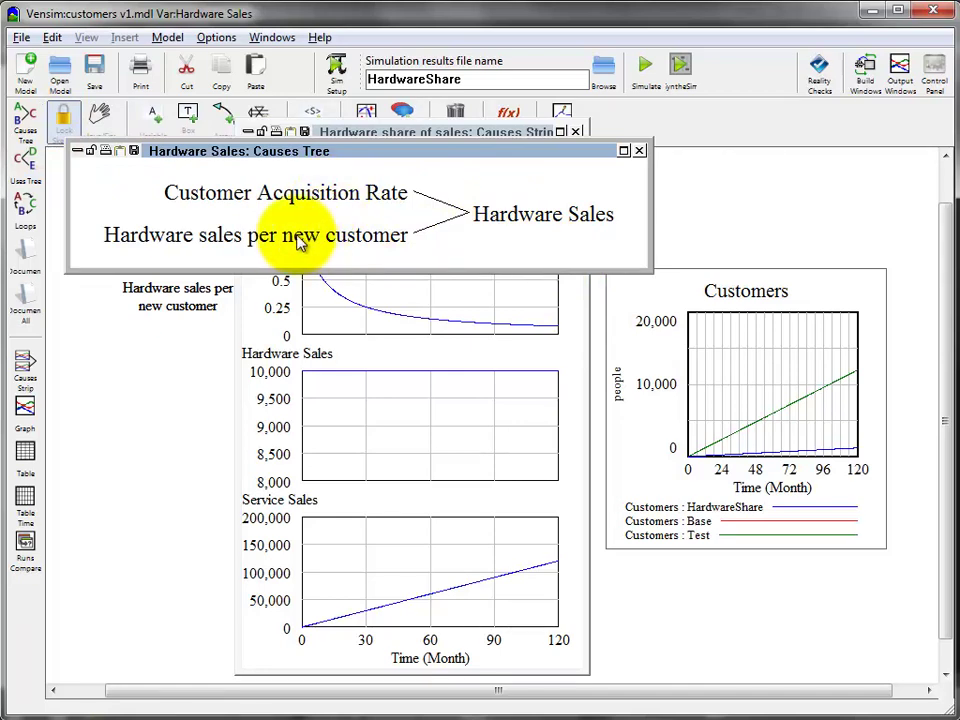
- Return to the sketch and trace Hardware Sales to its causes, Customer Acquisition Rate and Hardware sales per new customer
{"action": "left_click", "coordinate": [185, 383]}
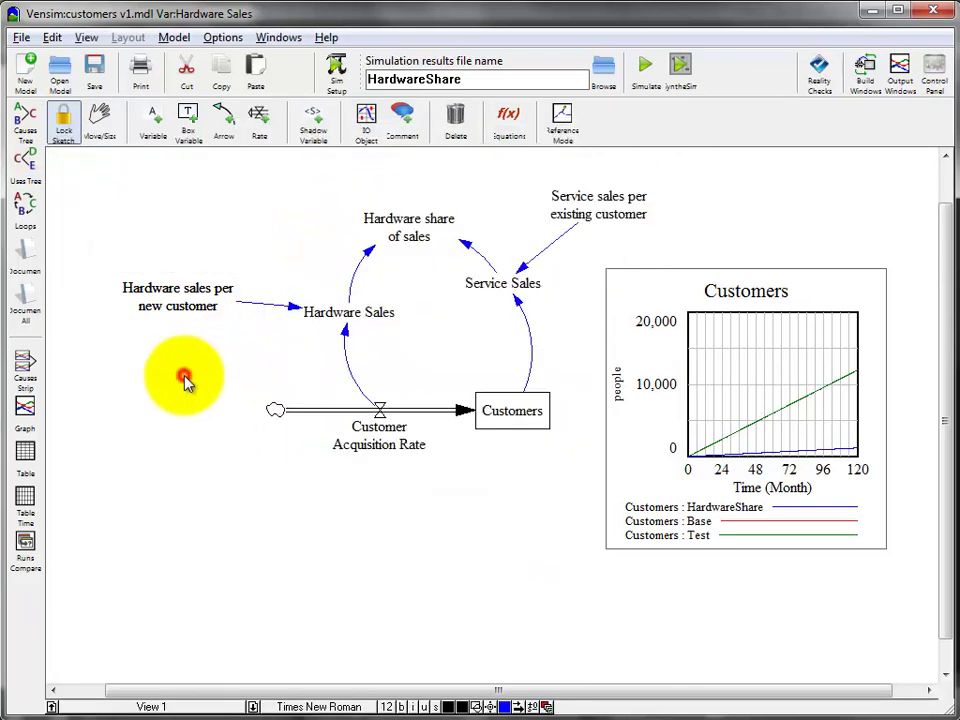
{"action": "left_click", "coordinate": [340, 318]}
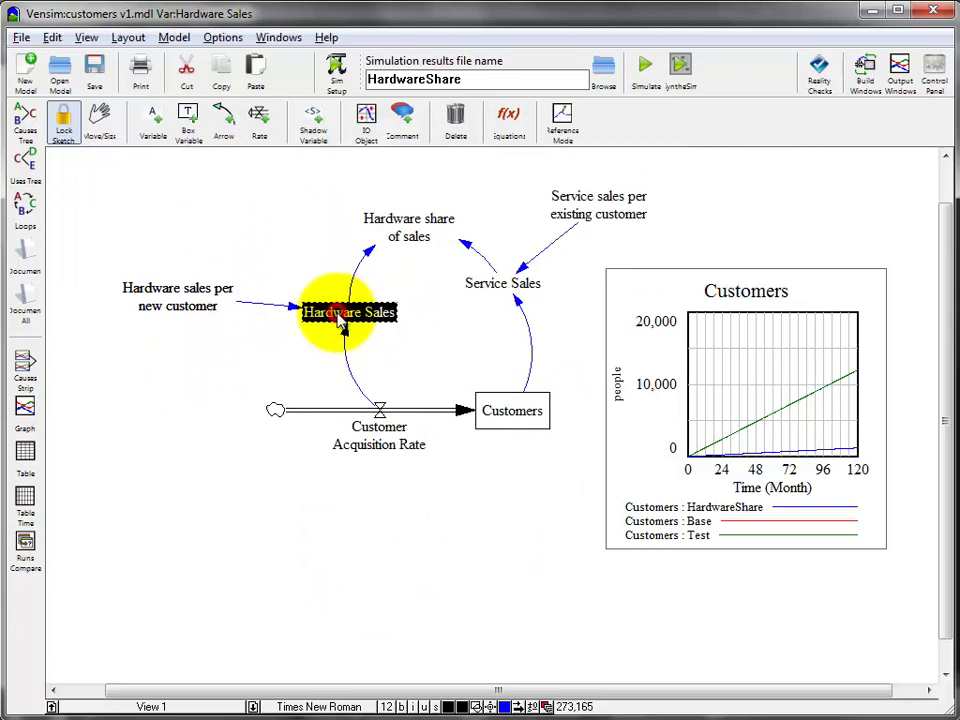
{"action": "left_click", "coordinate": [385, 440]}
{"action": "left_click", "coordinate": [205, 303]}
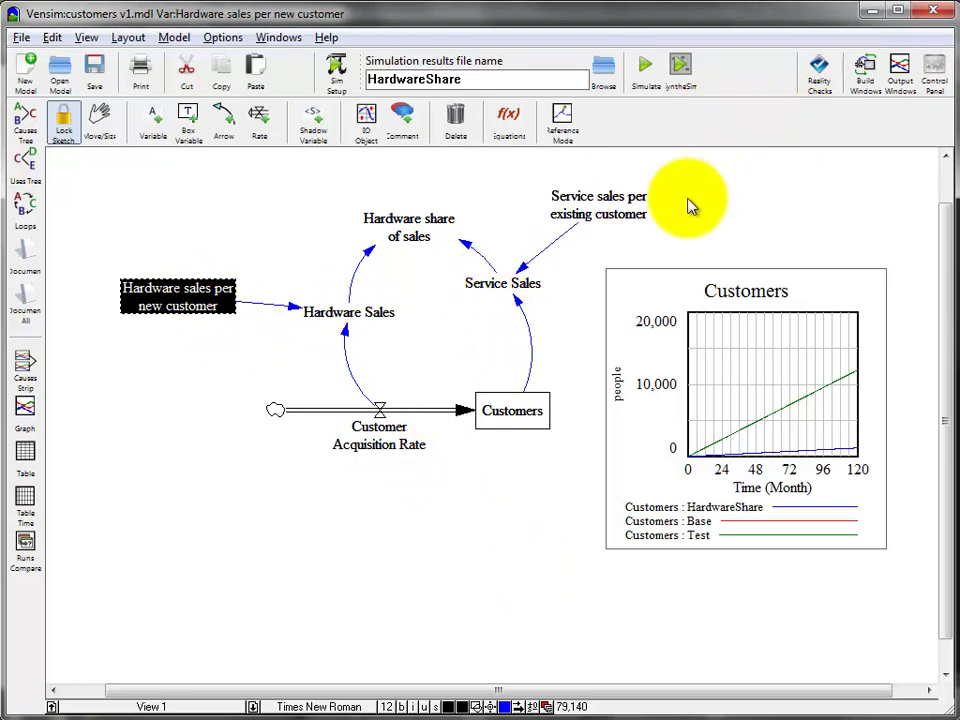
- Bring back the output windows and show causes strip graphs for Service Sales, enlarged, and for its cause Customers
{"action": "left_click", "coordinate": [899, 72]}
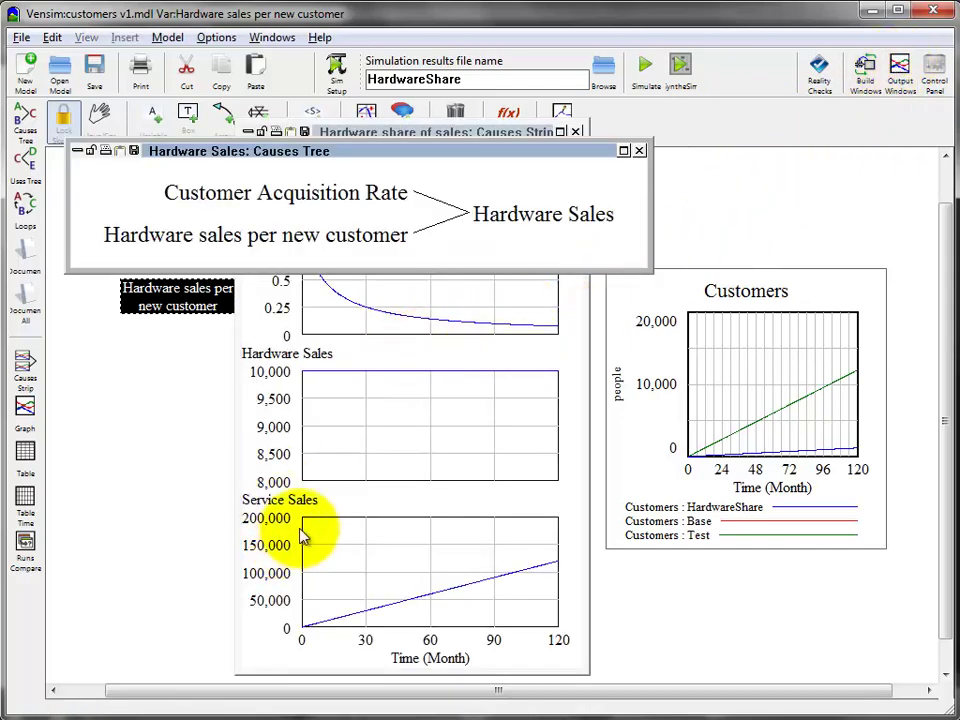
{"action": "left_click", "coordinate": [354, 500]}
{"action": "left_click", "coordinate": [306, 500]}
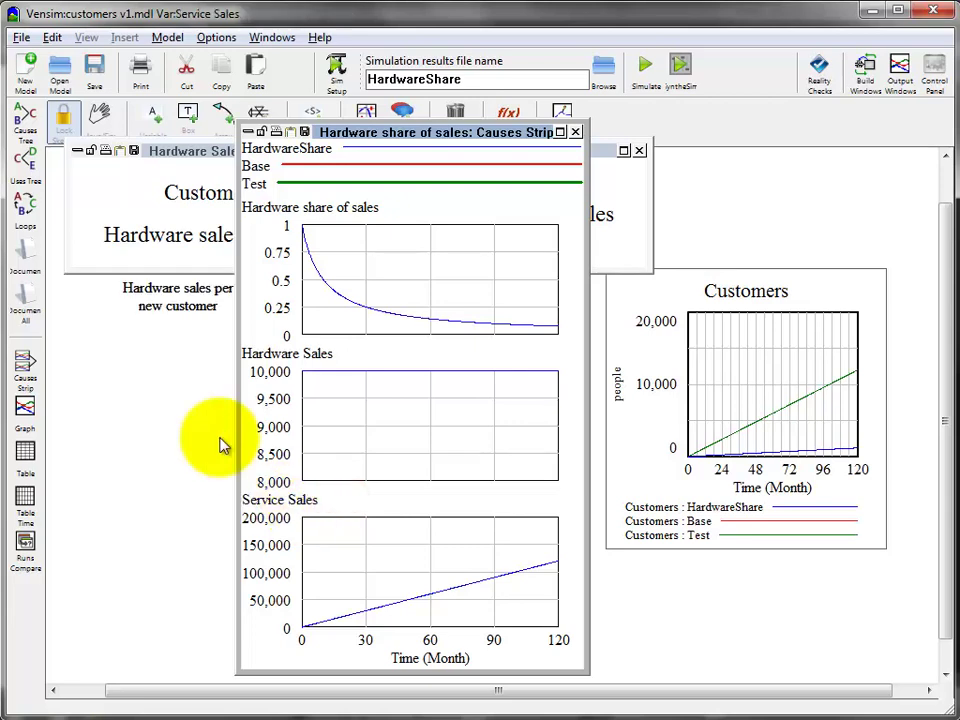
{"action": "left_click", "coordinate": [26, 365]}
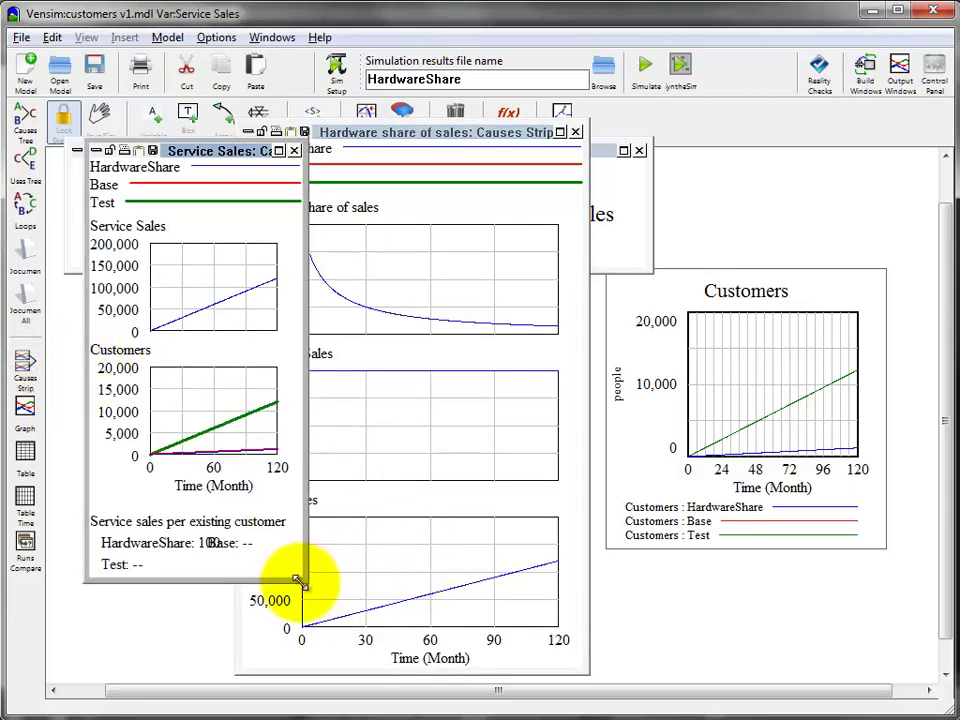
{"action": "left_click_drag", "start_coordinate": [300, 582], "coordinate": [418, 650]}
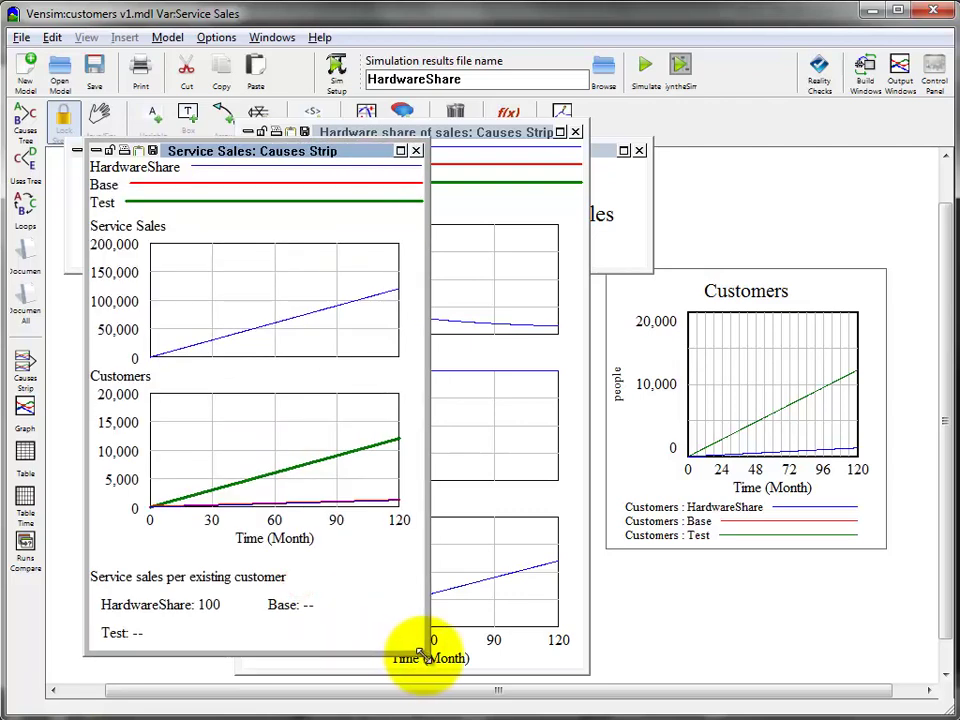
{"action": "left_click", "coordinate": [140, 380]}
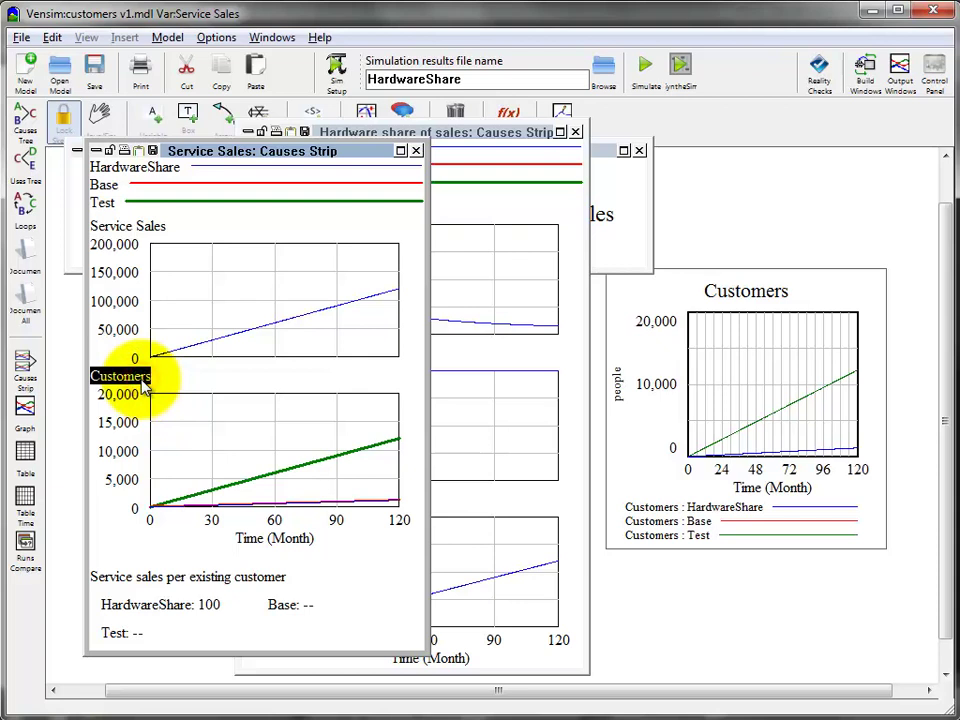
{"action": "left_click", "coordinate": [28, 368]}
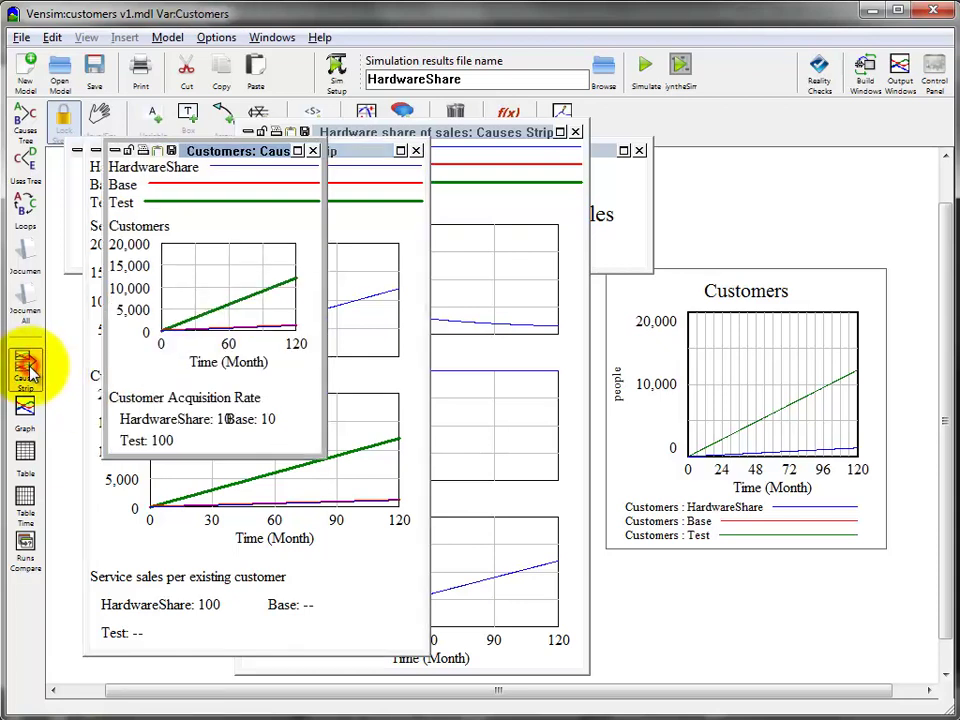
- Enlarge the Customers causes strip graph, and review the Hardware share of sales strip graph before returning to the sketch
{"action": "left_click_drag", "start_coordinate": [340, 466], "coordinate": [487, 602]}
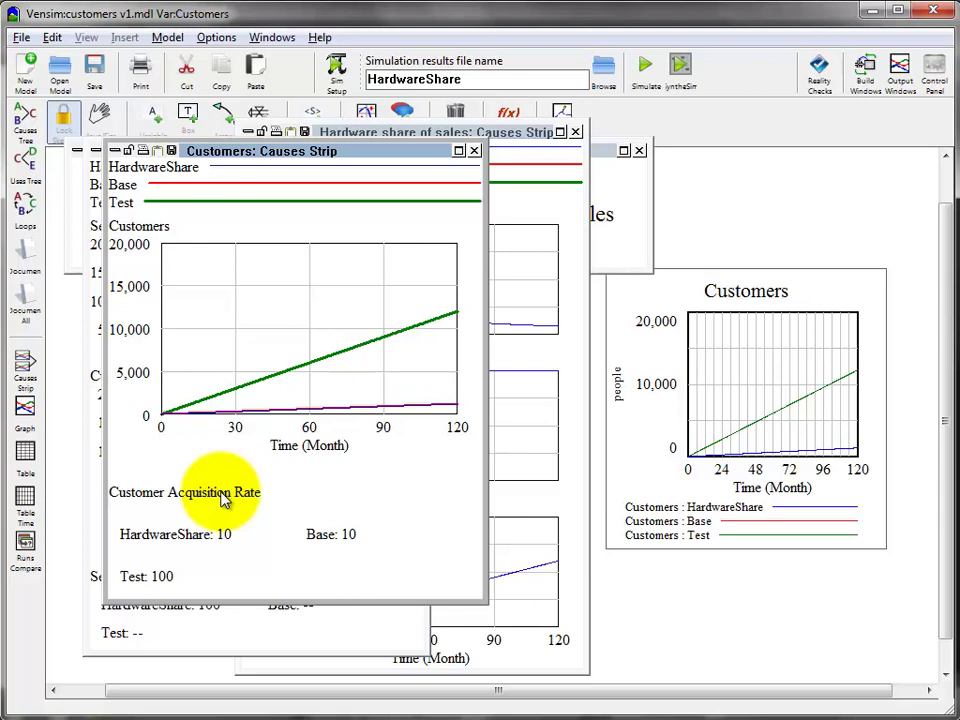
{"action": "left_click", "coordinate": [578, 336]}
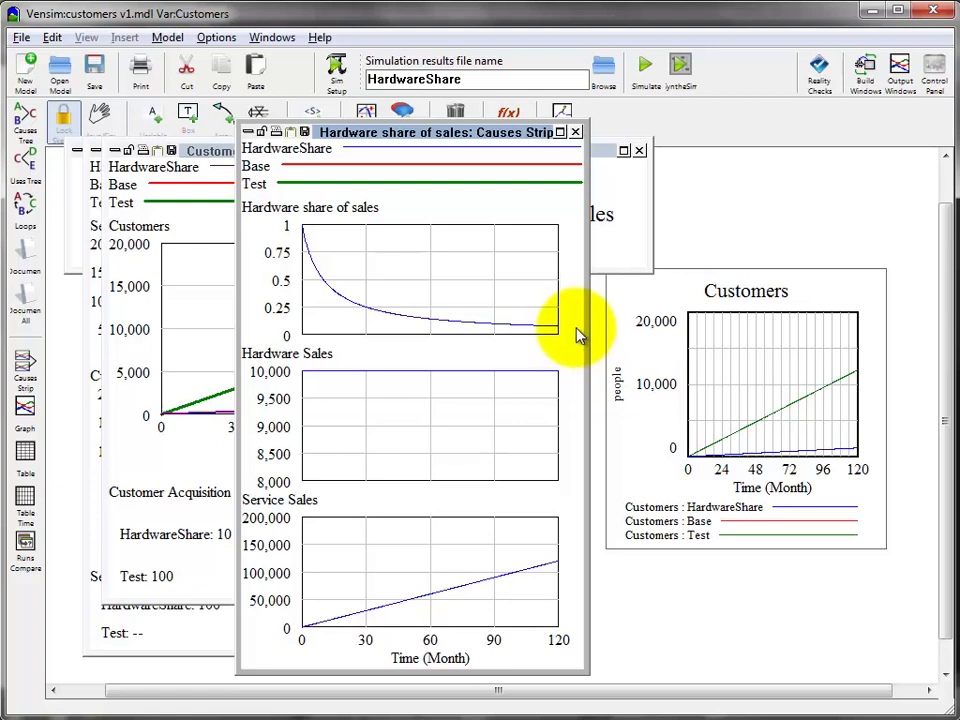
{"action": "left_click", "coordinate": [360, 215]}
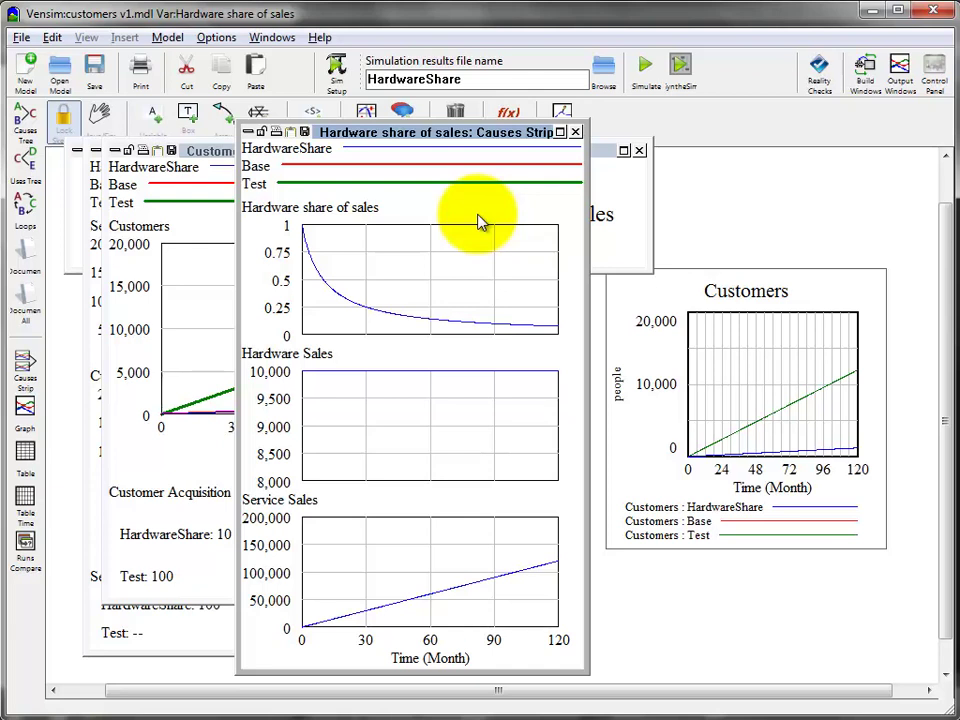
{"action": "left_click", "coordinate": [729, 236]}
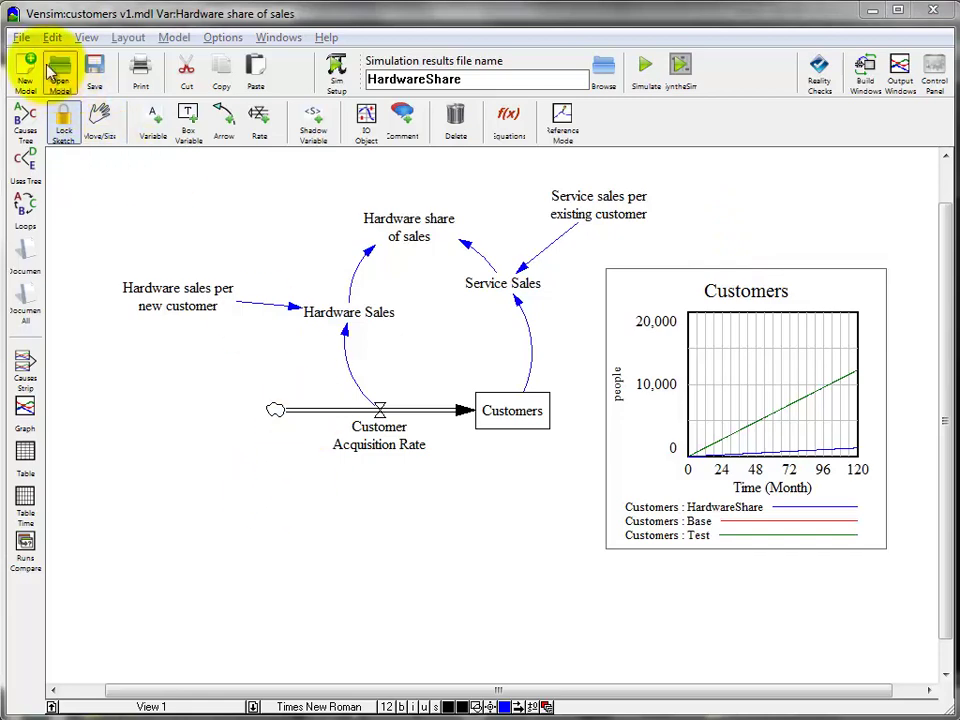
- Save the model under the new file name customers v2 in the video folder
{"action": "left_click", "coordinate": [22, 37]}
{"action": "left_click", "coordinate": [52, 150]}
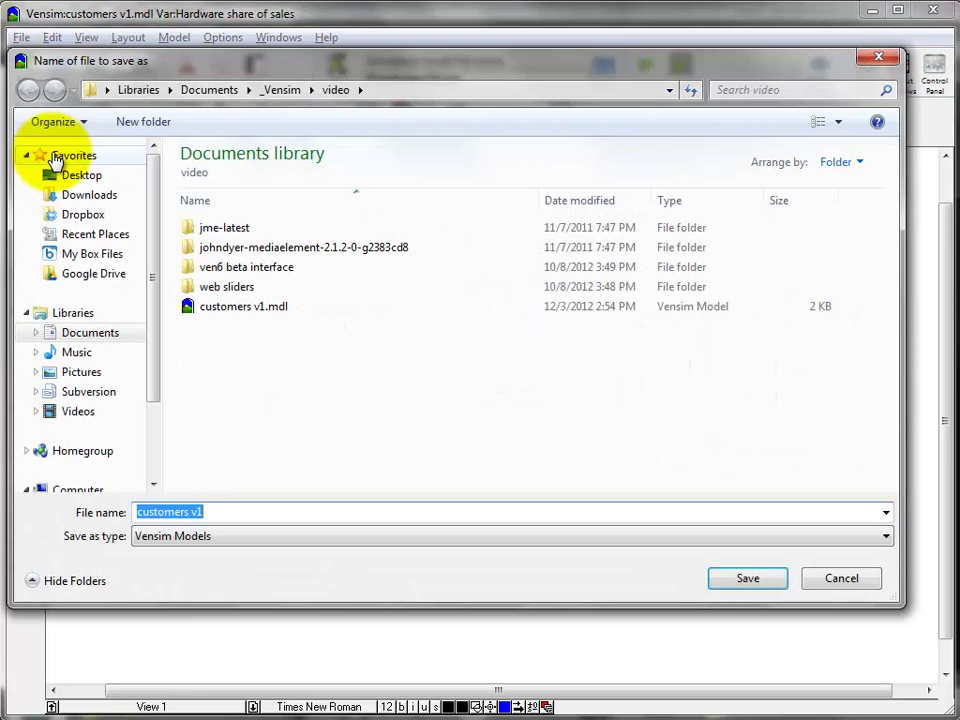
{"action": "type", "text": "customers "}
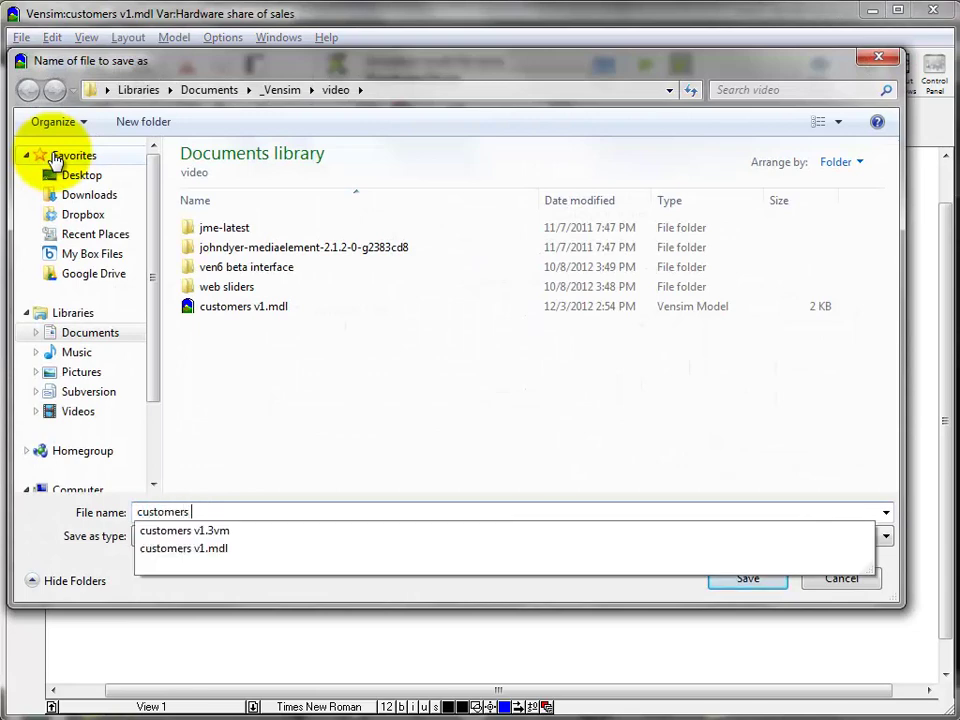
{"action": "type", "text": "v2"}
{"action": "key", "text": "Return"}
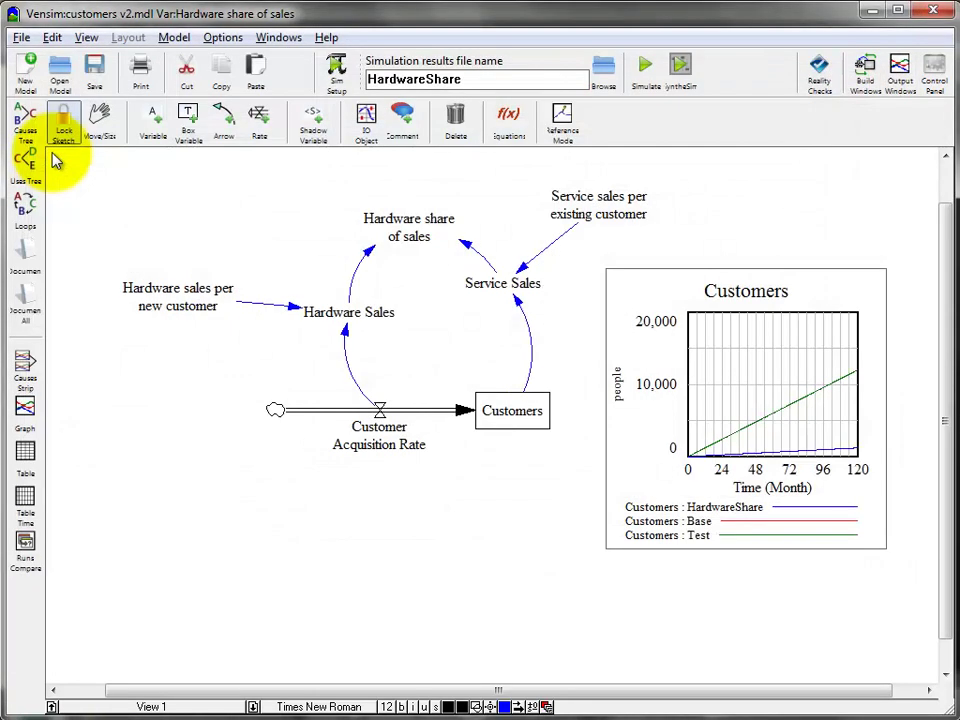